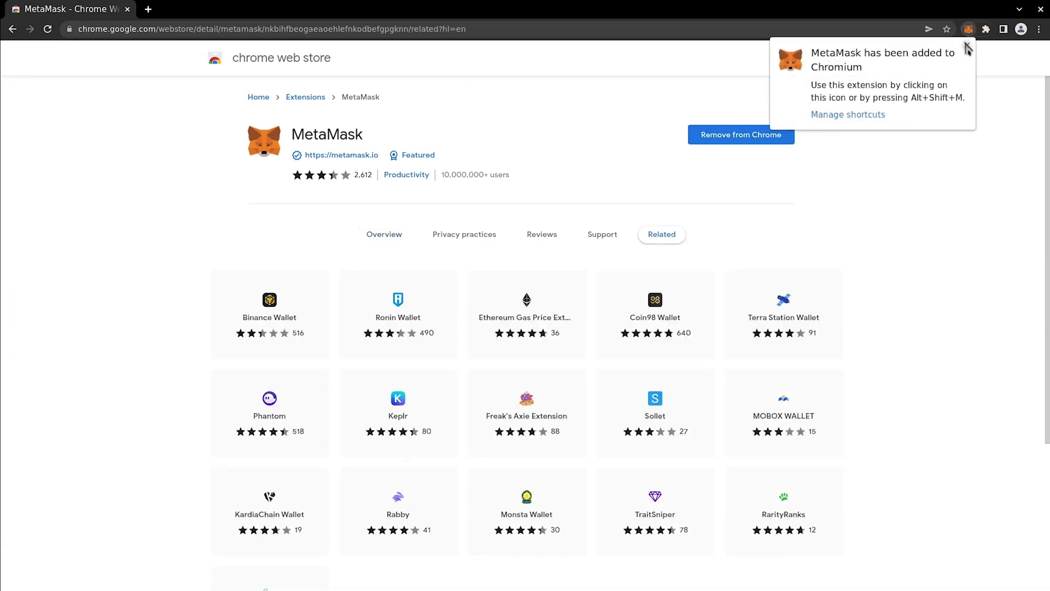
# Step: Dismiss the install notice, pin MetaMask to the toolbar, and launch its welcome page
pyautogui.click(968, 46)
pyautogui.click(987, 29)
pyautogui.click(962, 117)
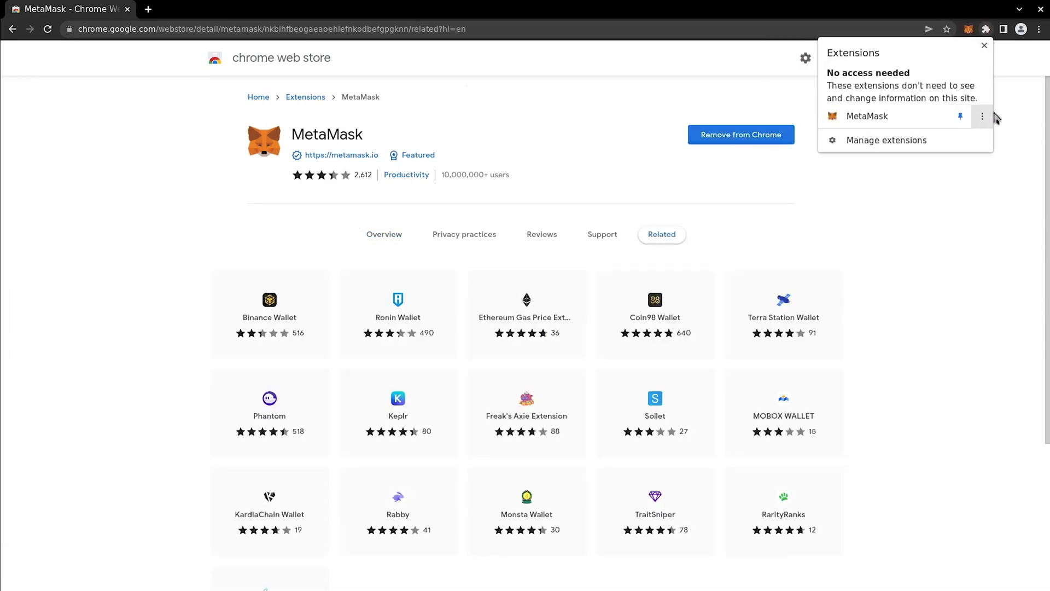
pyautogui.click(999, 82)
pyautogui.click(969, 29)
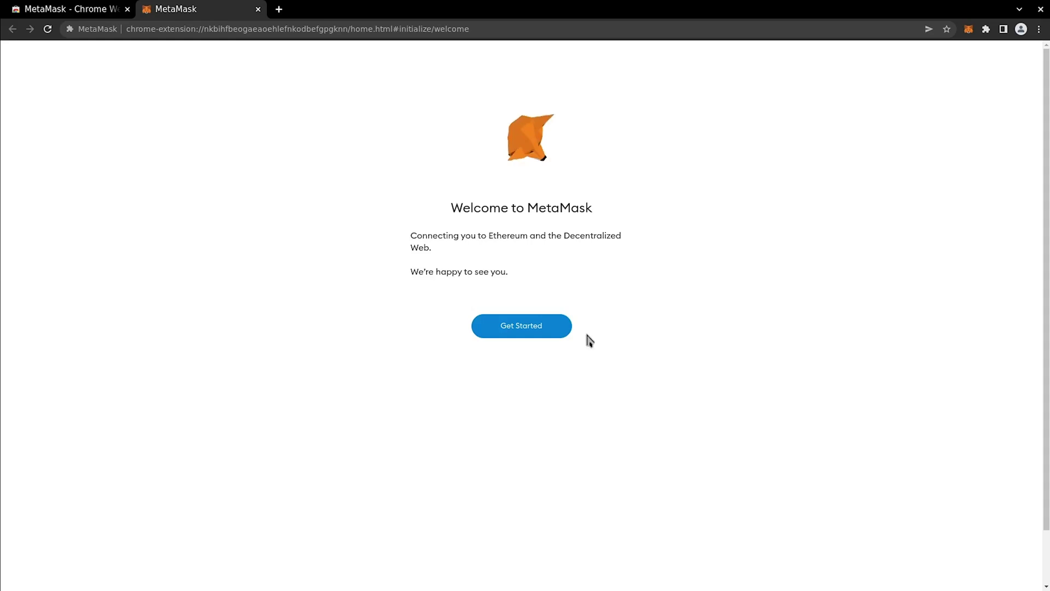
# Step: Start MetaMask setup, choose Create a Wallet, and agree to share anonymous usage data
pyautogui.click(546, 327)
pyautogui.click(658, 271)
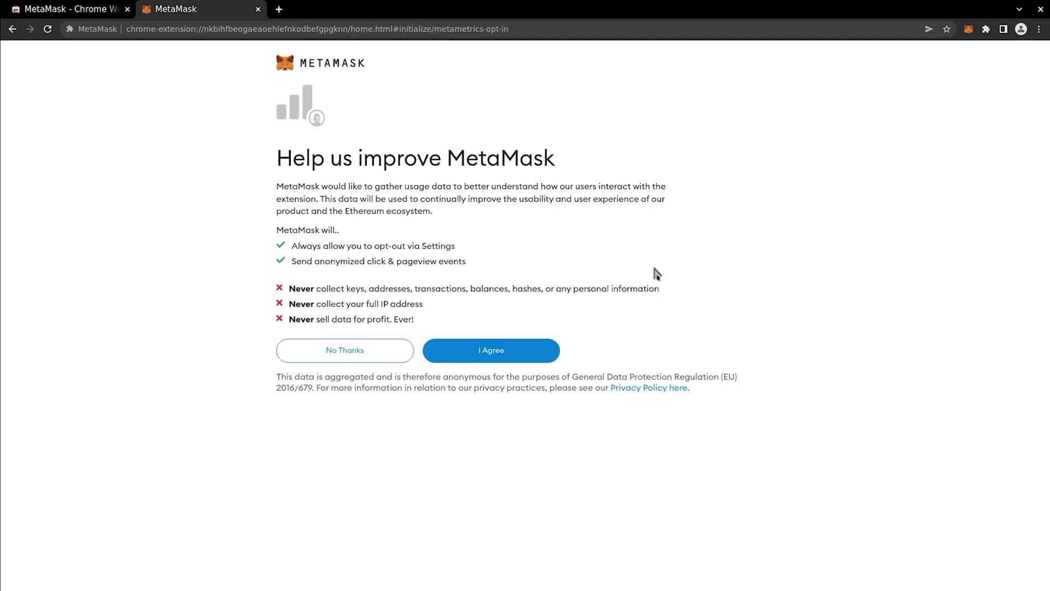
pyautogui.click(553, 351)
pyautogui.doubleClick(514, 354)
# Step: Enter and confirm a new wallet password, accept the Terms of Use, and create the wallet
pyautogui.click(389, 171)
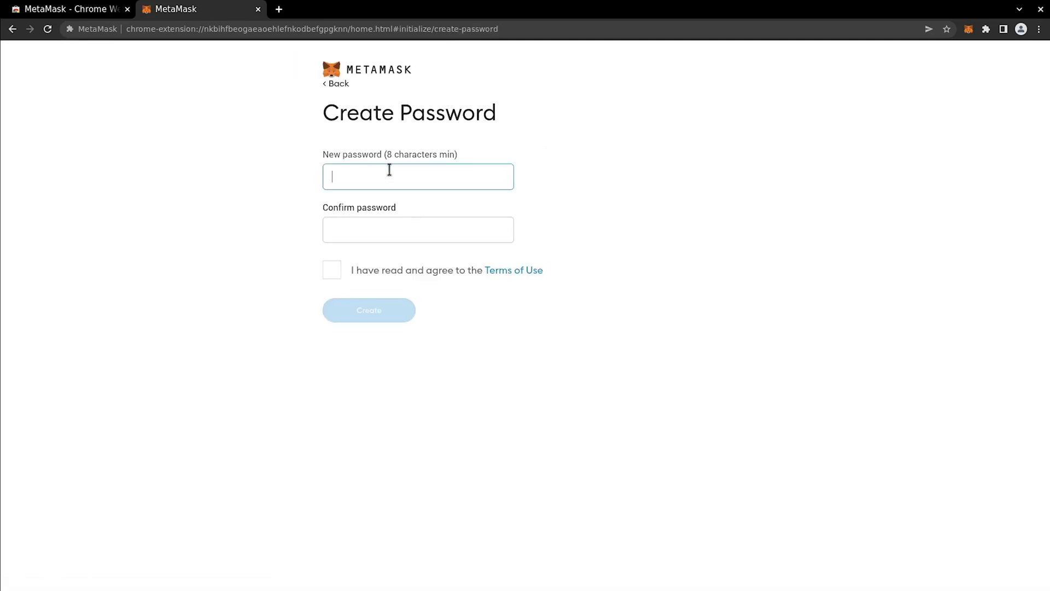
pyautogui.write('••••••••')
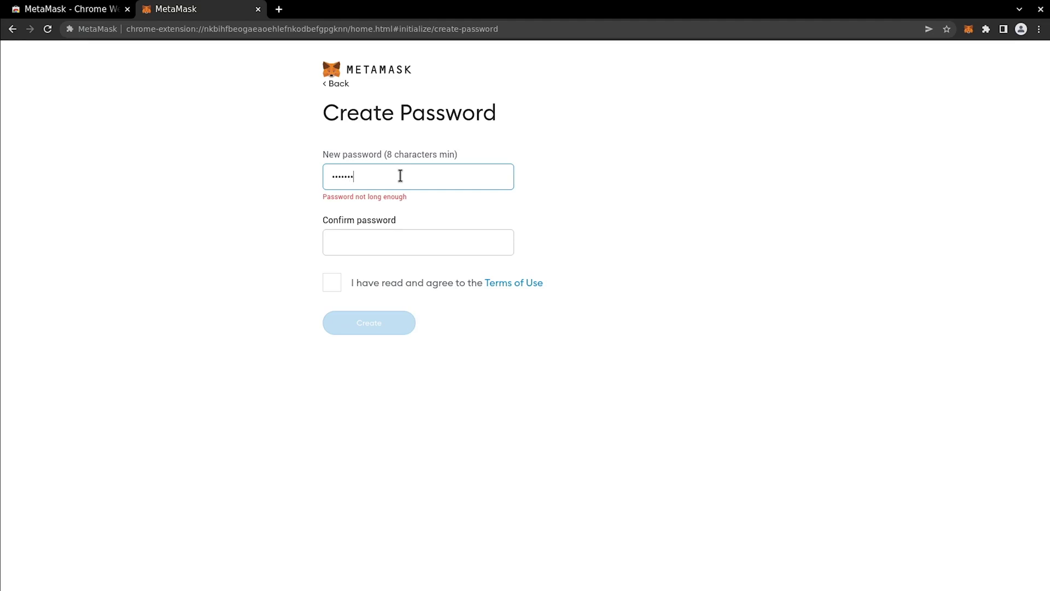
pyautogui.click(382, 237)
pyautogui.write('•••')
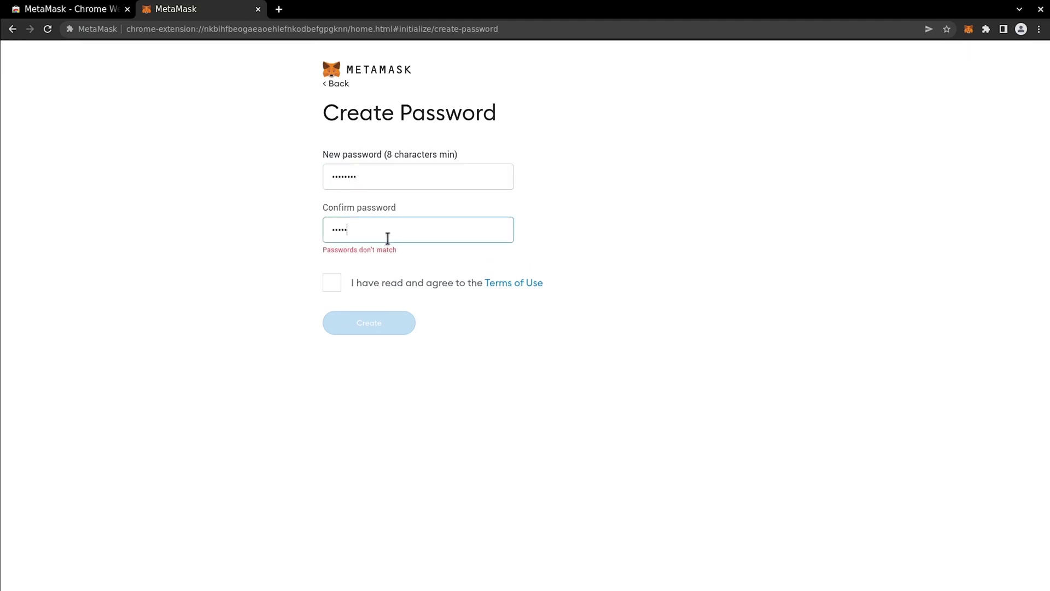
pyautogui.write('1')
pyautogui.click(335, 268)
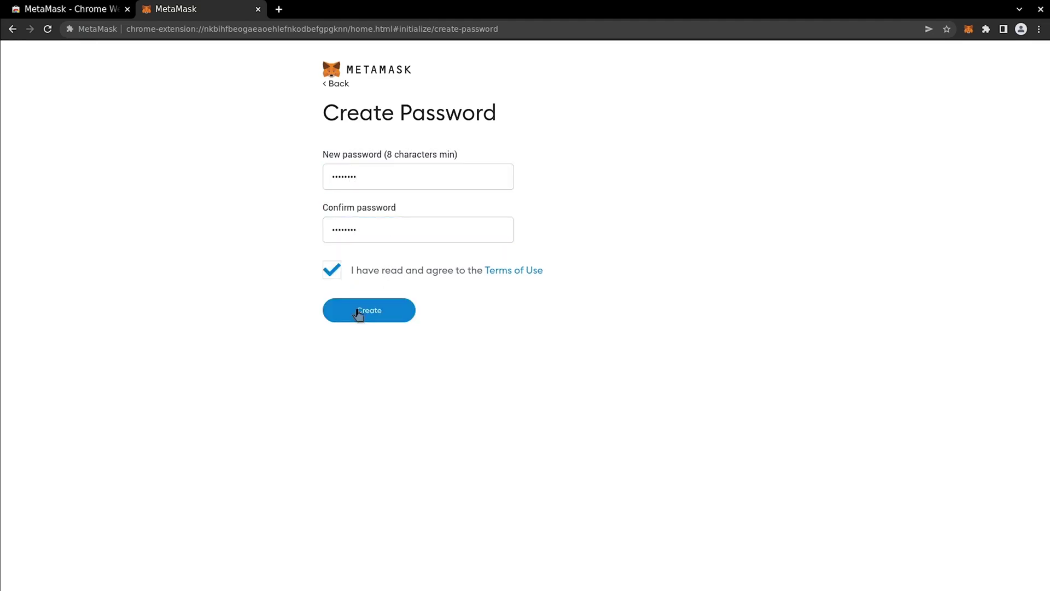
pyautogui.click(358, 311)
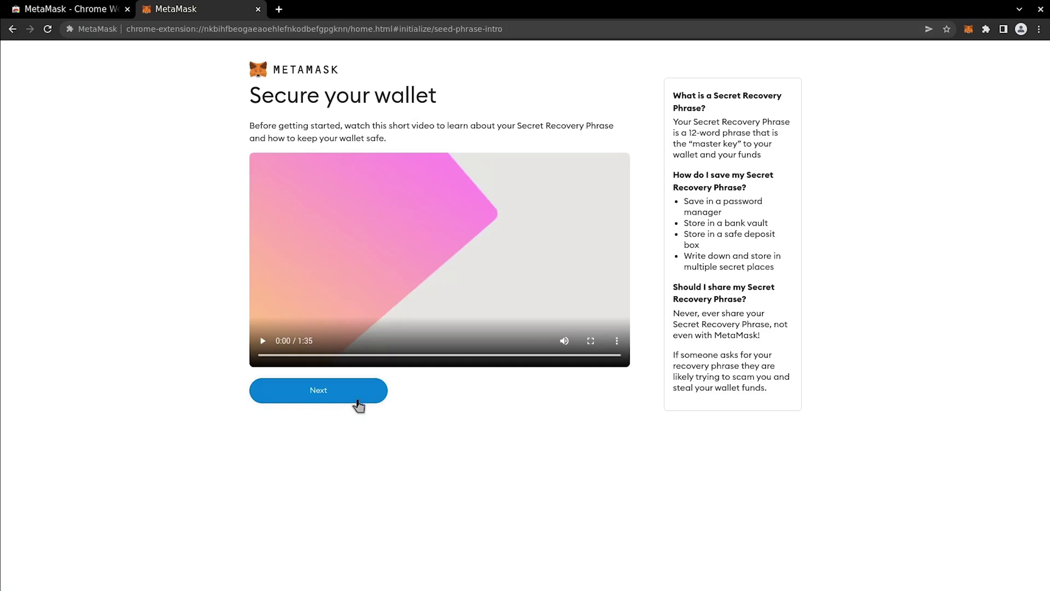
# Step: Reveal the Secret Recovery Phrase and select the words to copy them
pyautogui.click(305, 398)
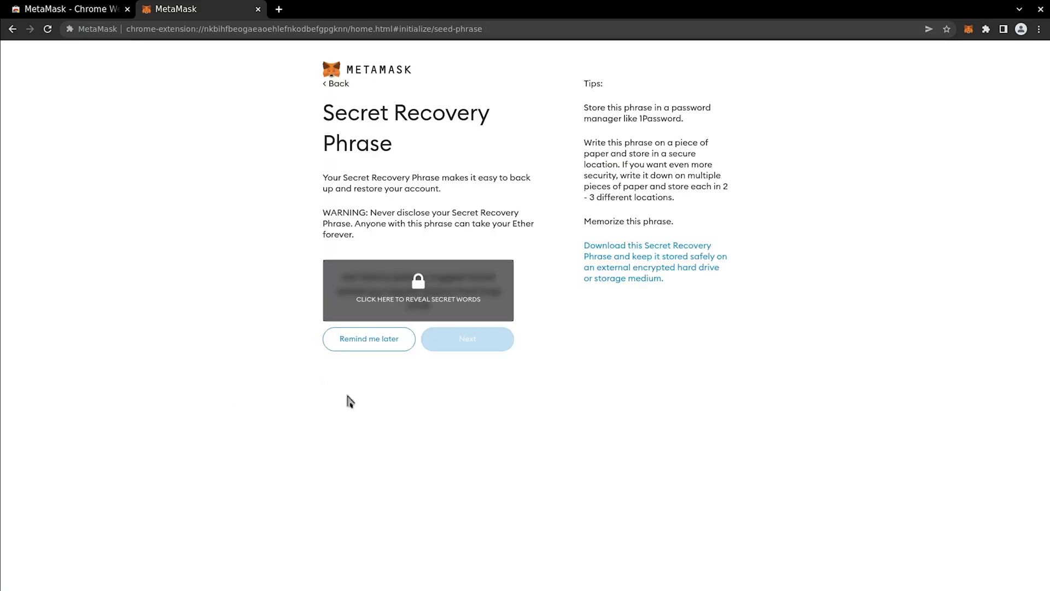
pyautogui.click(435, 298)
pyautogui.moveTo(438, 303); pyautogui.dragTo(341, 274)
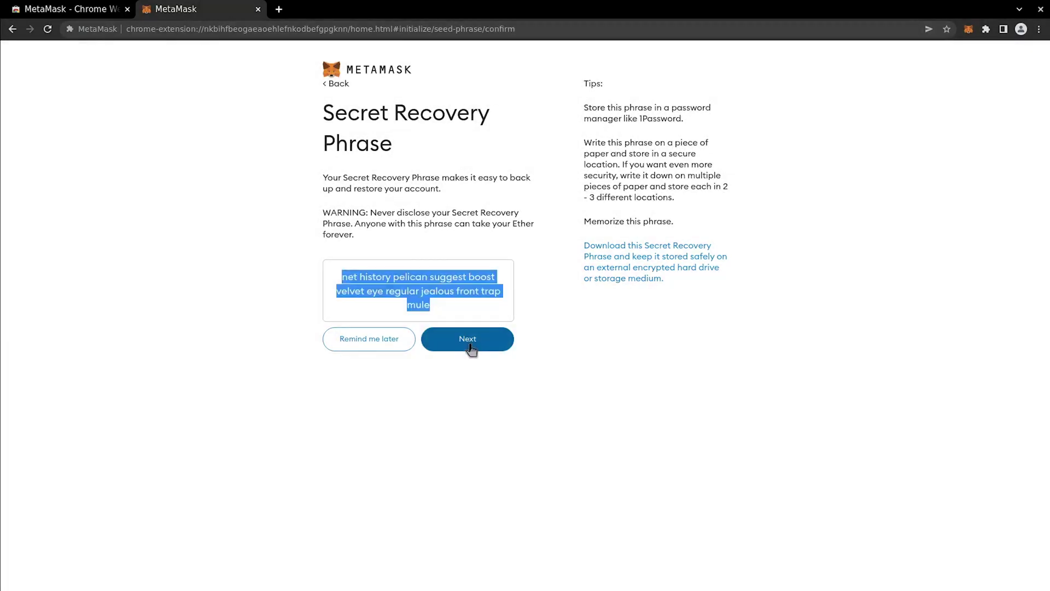
pyautogui.click(469, 344)
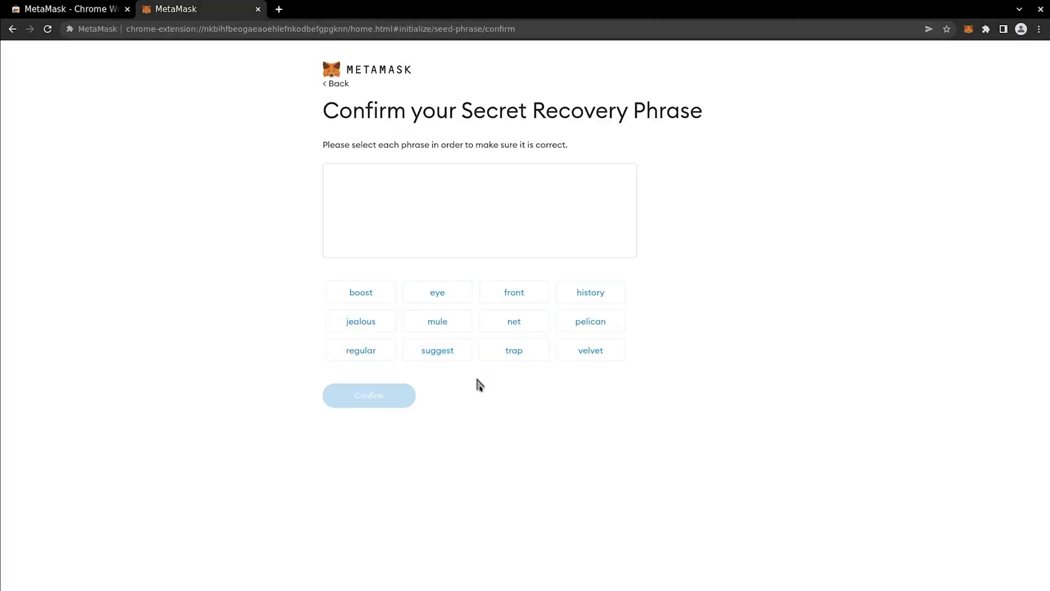
# Step: Select all twelve recovery words in order, confirm the phrase, and finish setup
pyautogui.click(527, 322)
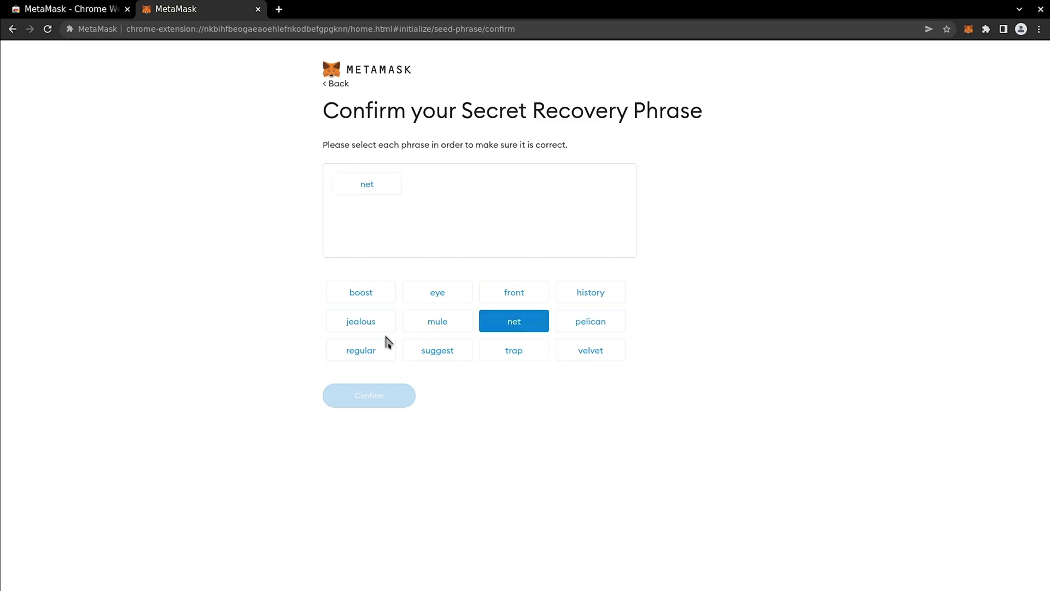
pyautogui.click(580, 293)
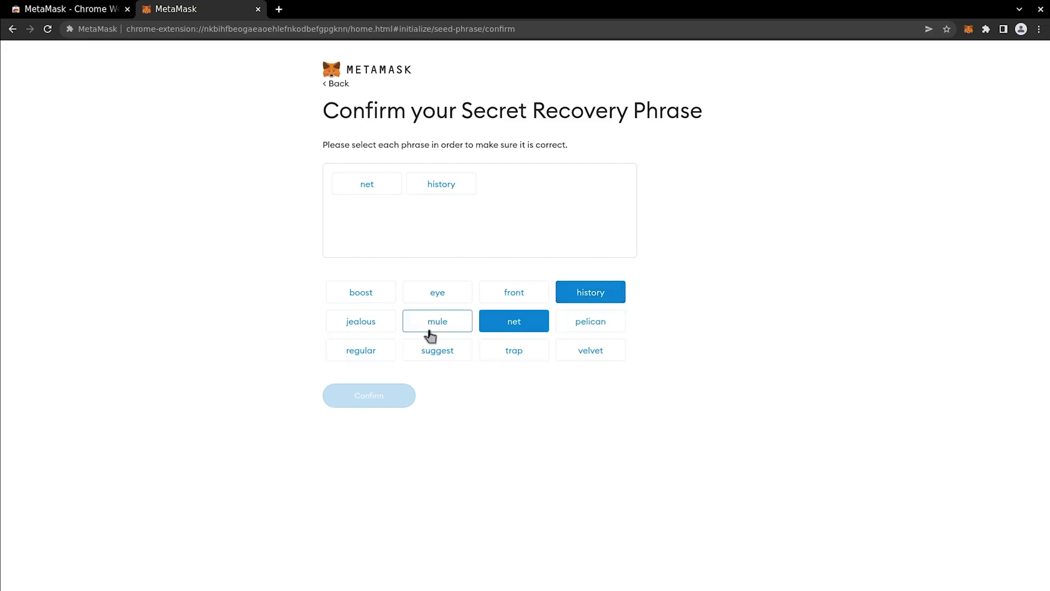
pyautogui.click(584, 331)
pyautogui.click(446, 355)
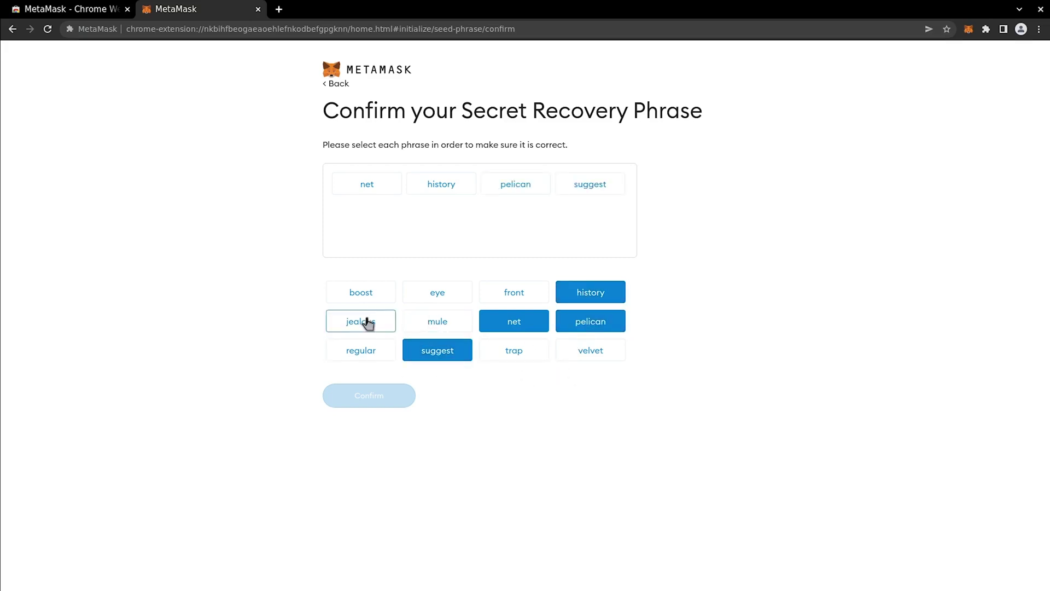
pyautogui.click(362, 292)
pyautogui.click(564, 353)
pyautogui.click(458, 295)
pyautogui.click(361, 350)
pyautogui.click(361, 321)
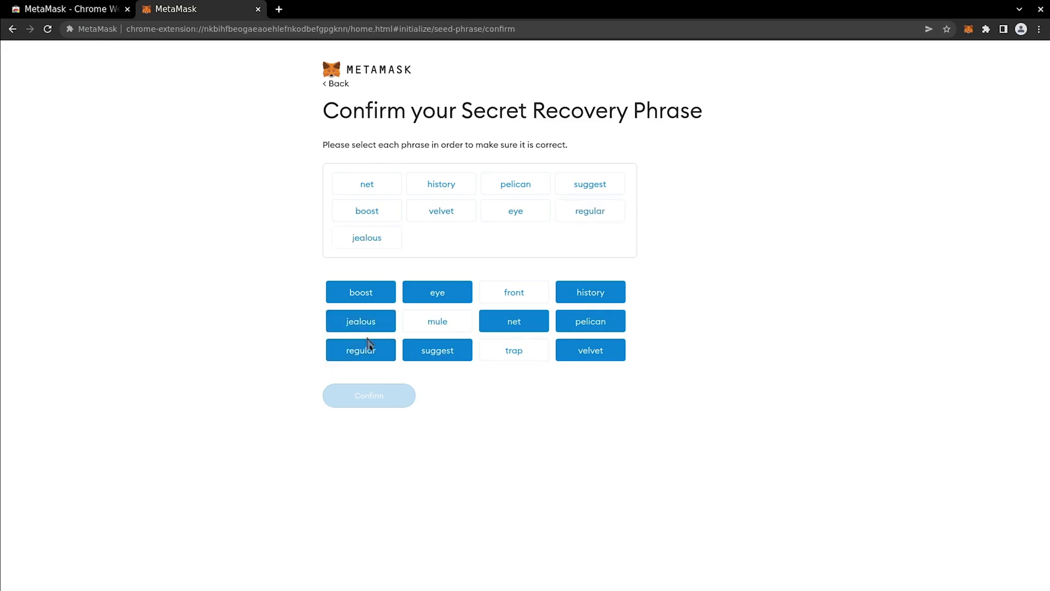
pyautogui.click(515, 292)
pyautogui.click(514, 352)
pyautogui.click(438, 322)
pyautogui.click(384, 403)
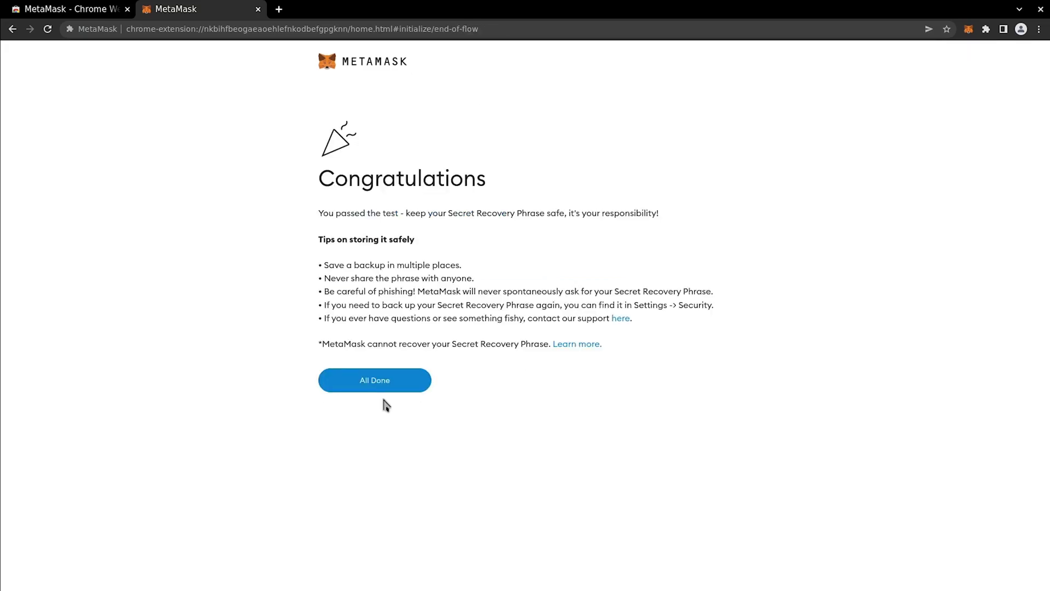
pyautogui.click(395, 381)
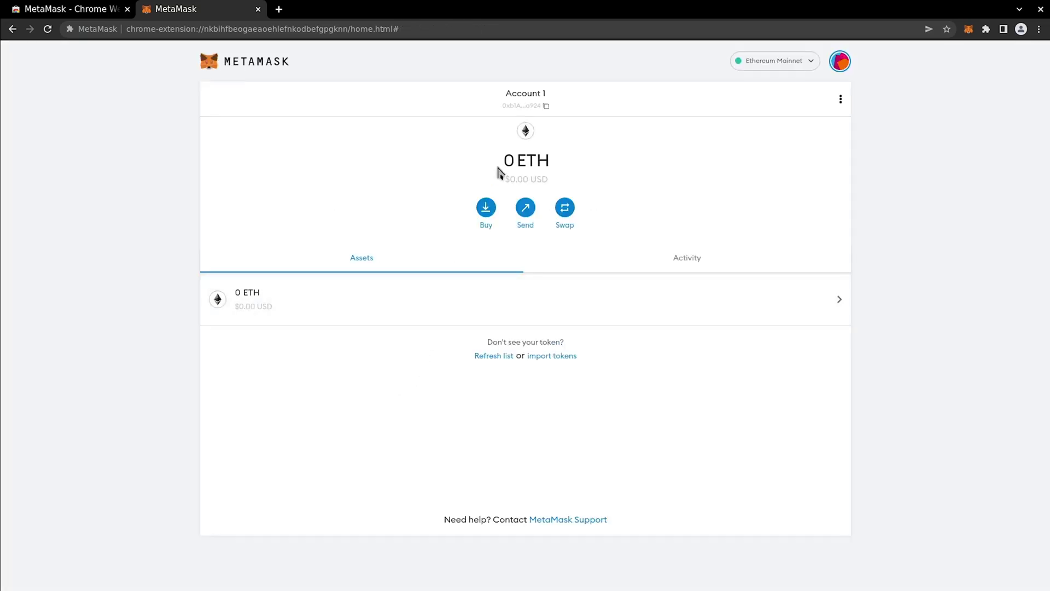
# Step: Copy Account 1's address and briefly check the account options menu
pyautogui.click(520, 104)
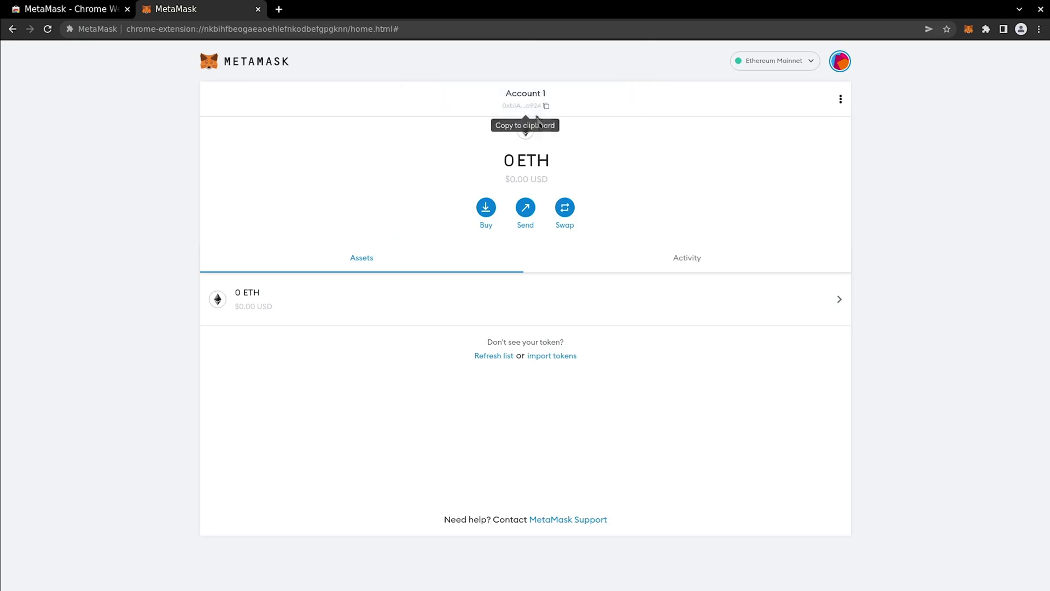
pyautogui.click(840, 103)
pyautogui.click(678, 152)
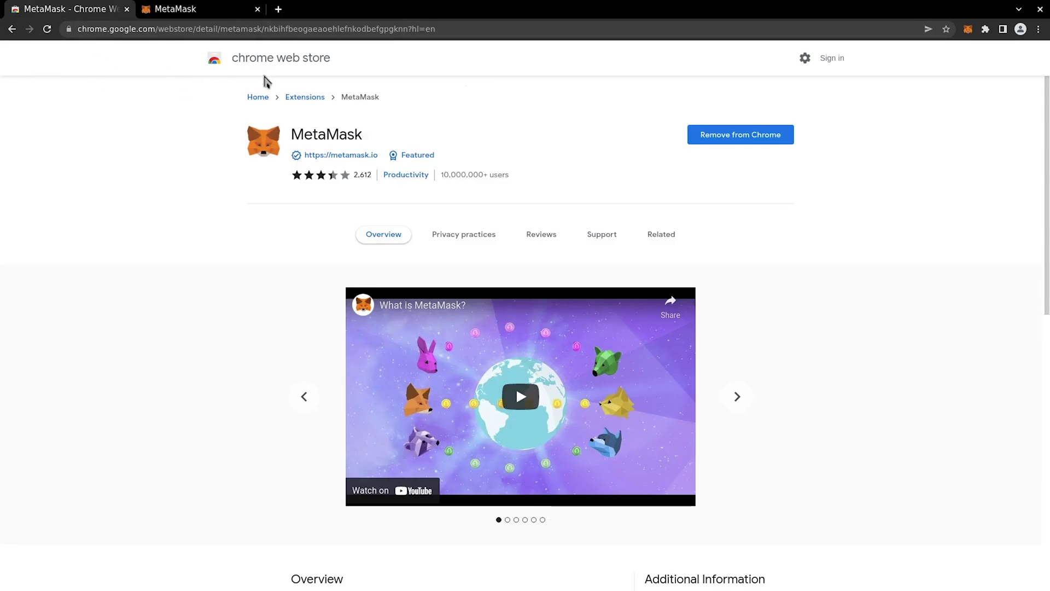
# Step: Search the Chrome Web Store for 'mew cx' and add the MEW CX extension
pyautogui.click(272, 60)
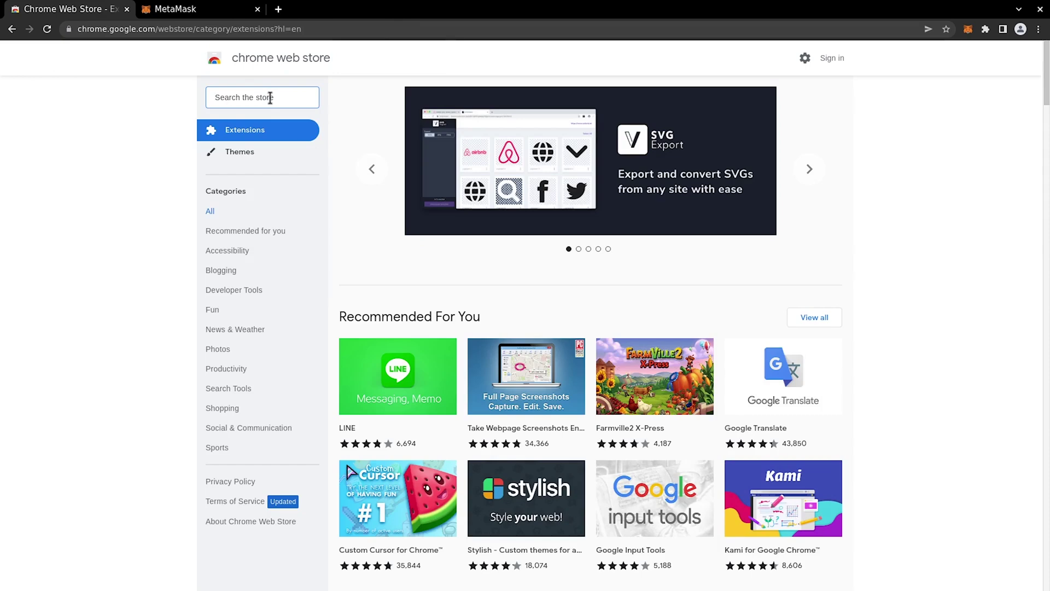
pyautogui.click(270, 97)
pyautogui.write('mew cx')
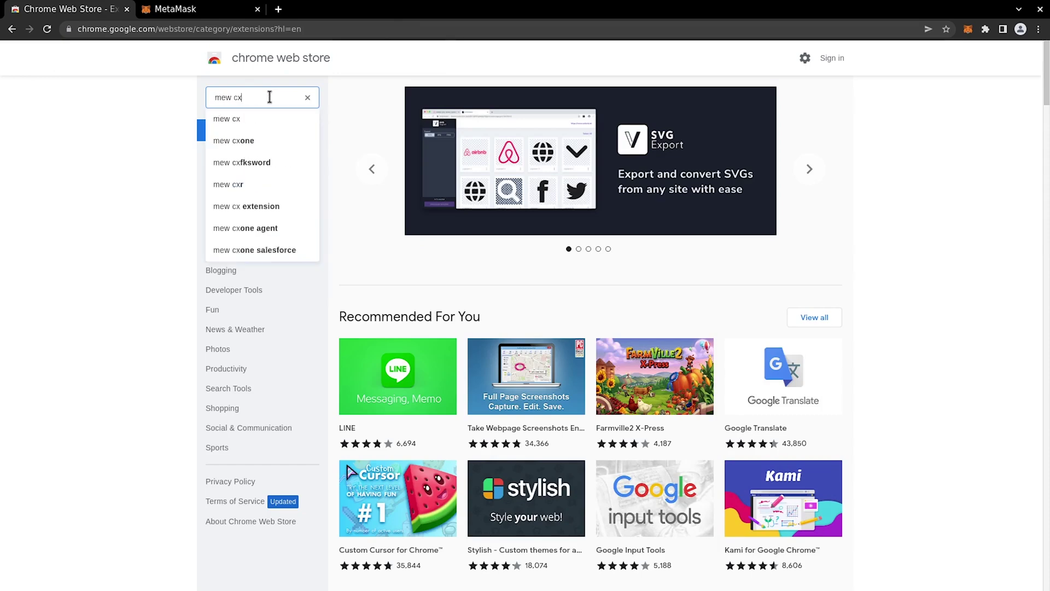
pyautogui.press('Return')
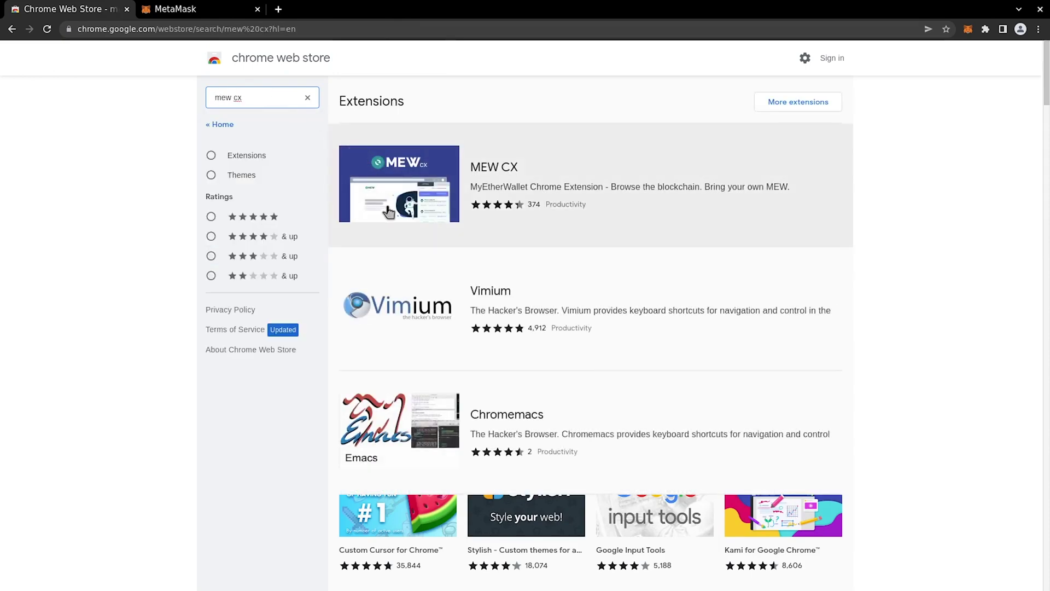
pyautogui.click(405, 196)
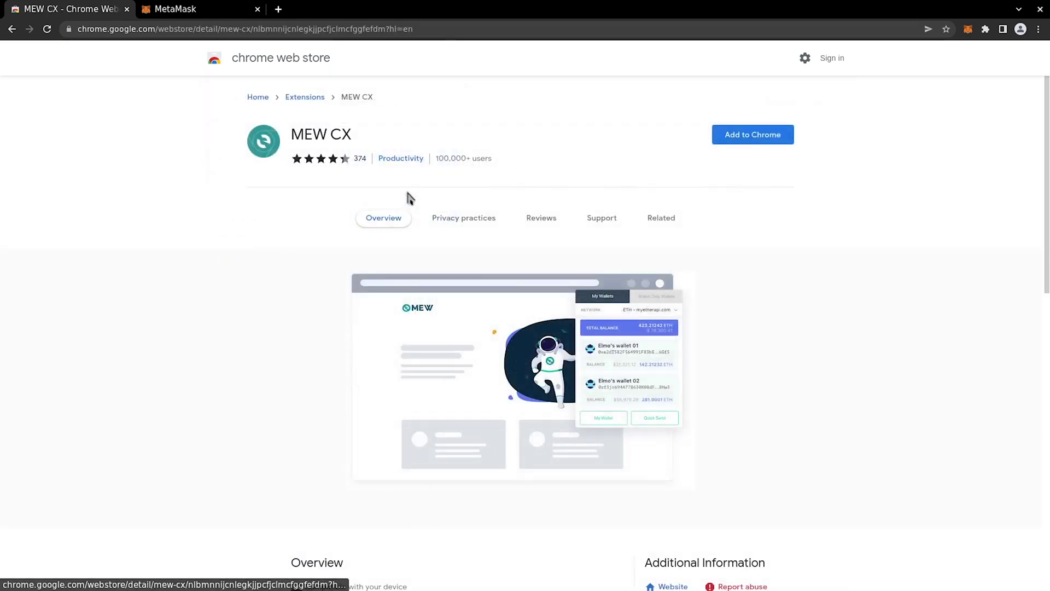
pyautogui.click(754, 139)
pyautogui.click(624, 155)
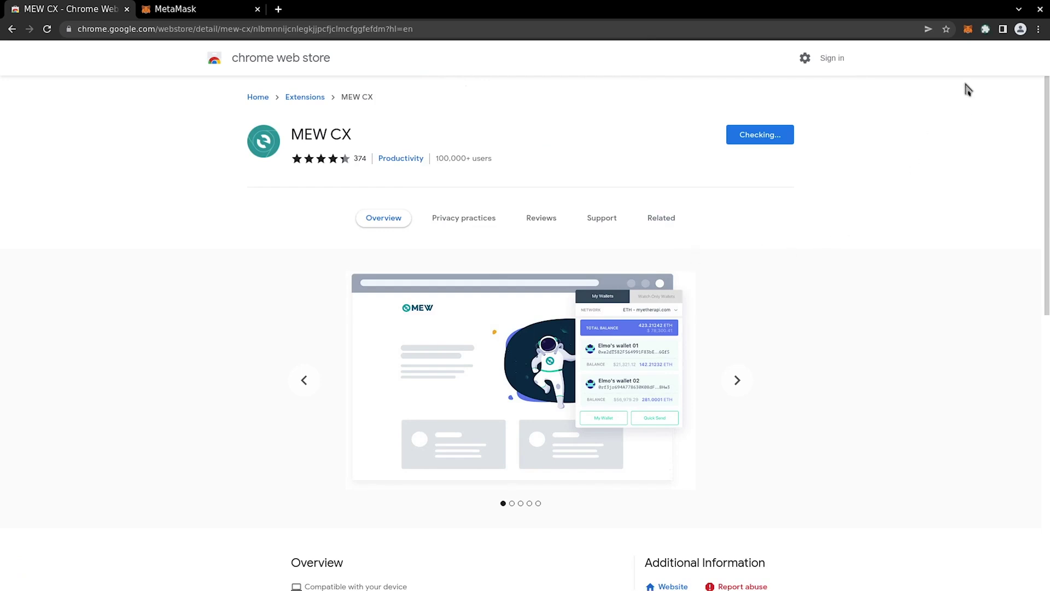
# Step: Pin MEW CX to the toolbar and launch it
pyautogui.click(986, 29)
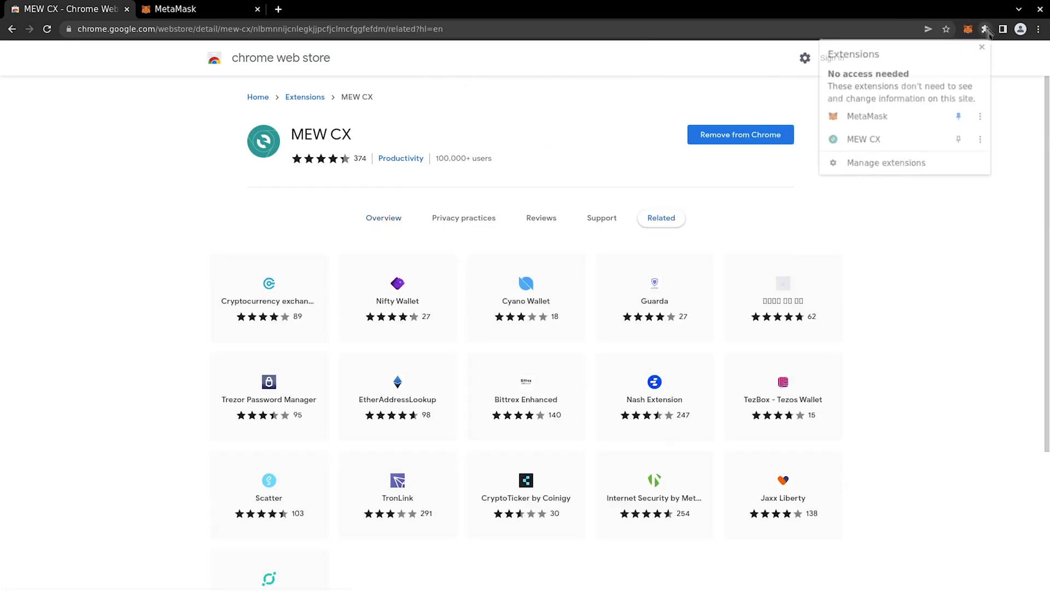
pyautogui.click(960, 139)
pyautogui.click(990, 254)
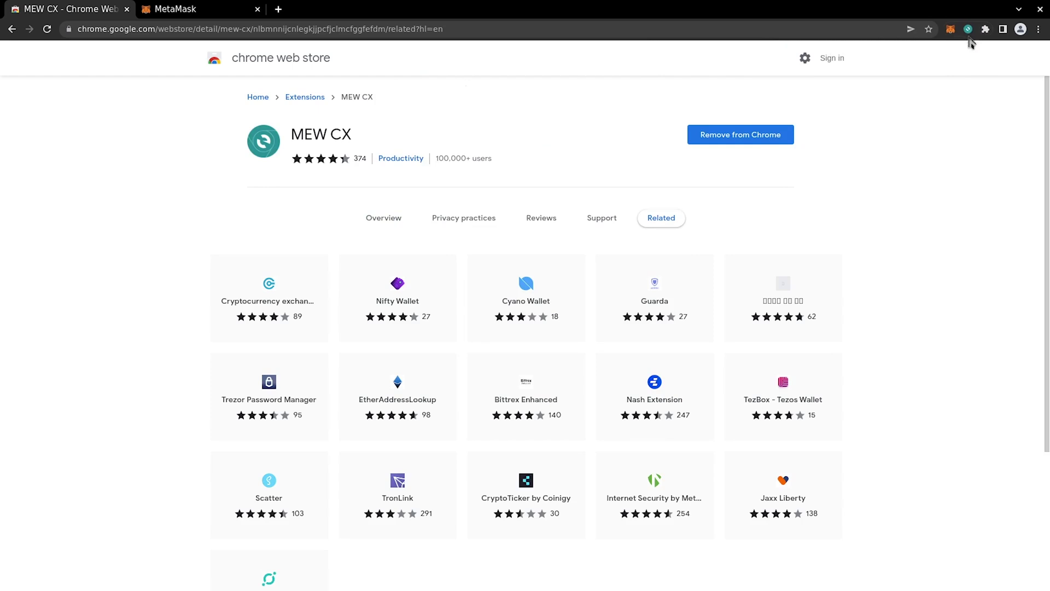
pyautogui.click(968, 29)
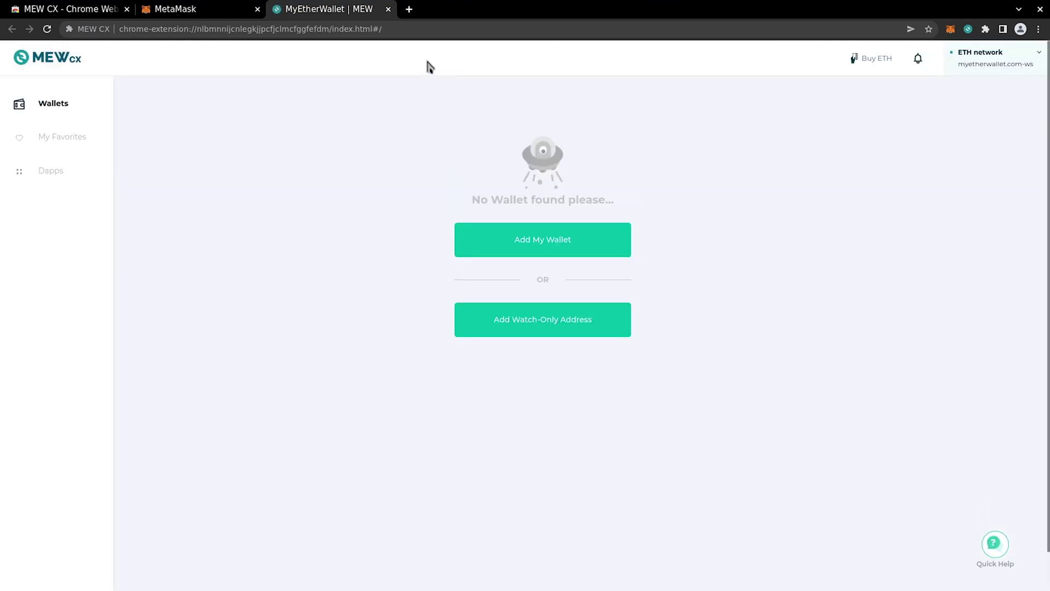
# Step: Import an existing wallet in MEW CX by pasting the 12-word mnemonic phrase
pyautogui.click(538, 243)
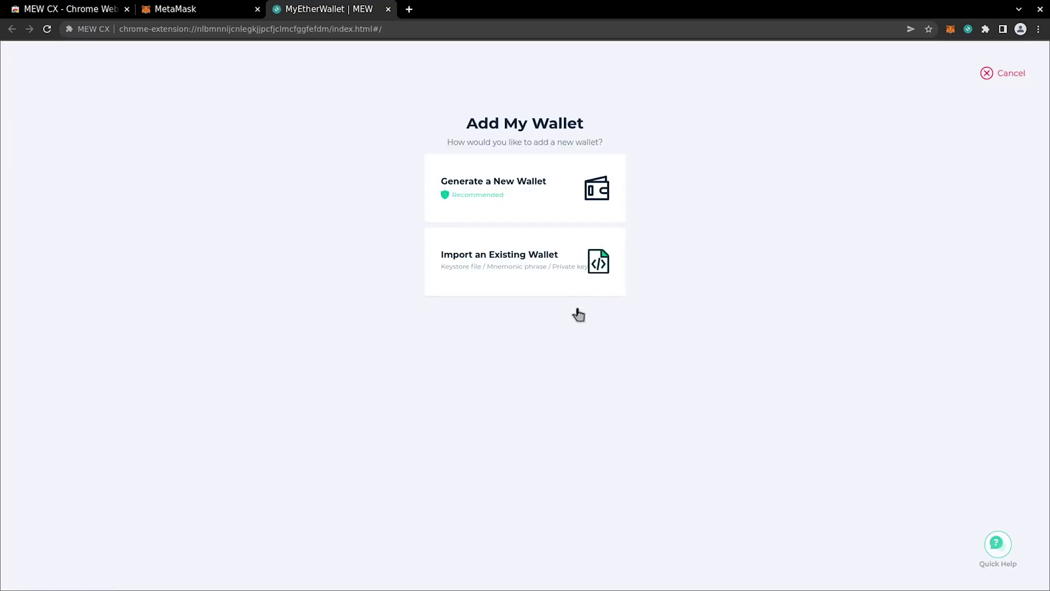
pyautogui.click(537, 274)
pyautogui.click(436, 226)
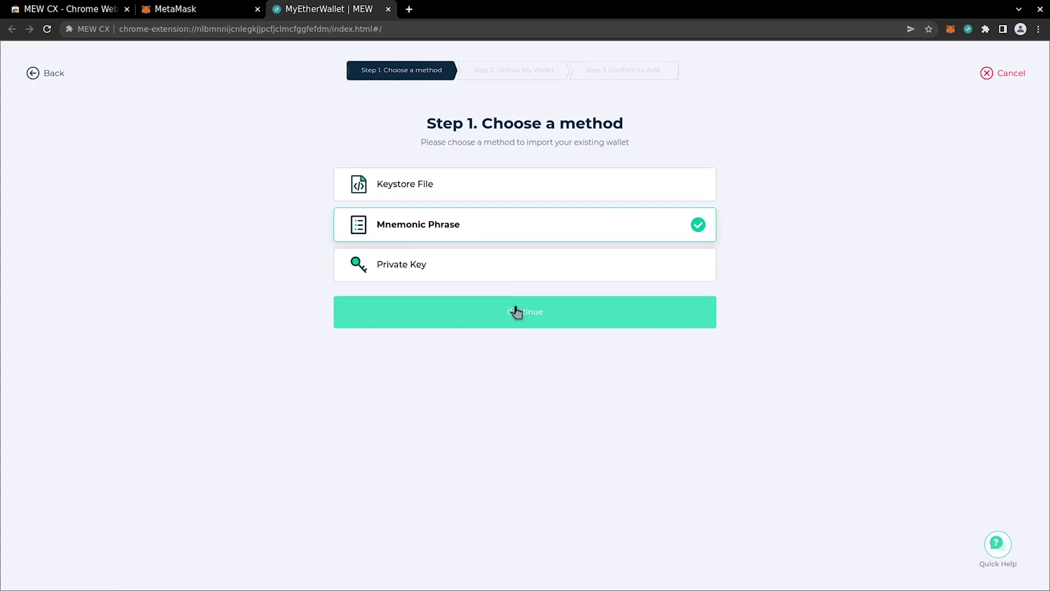
pyautogui.click(529, 312)
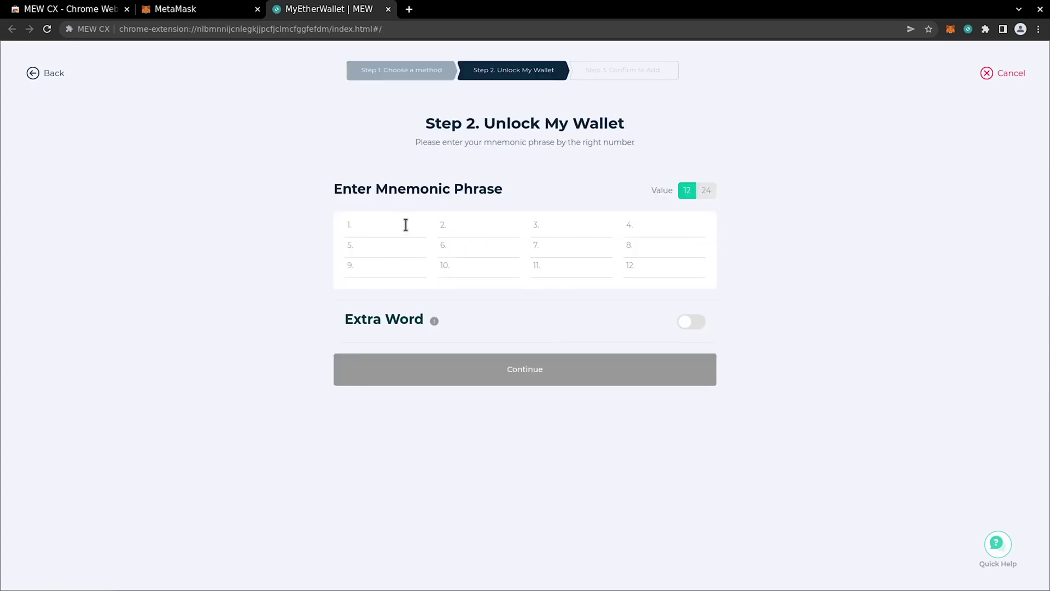
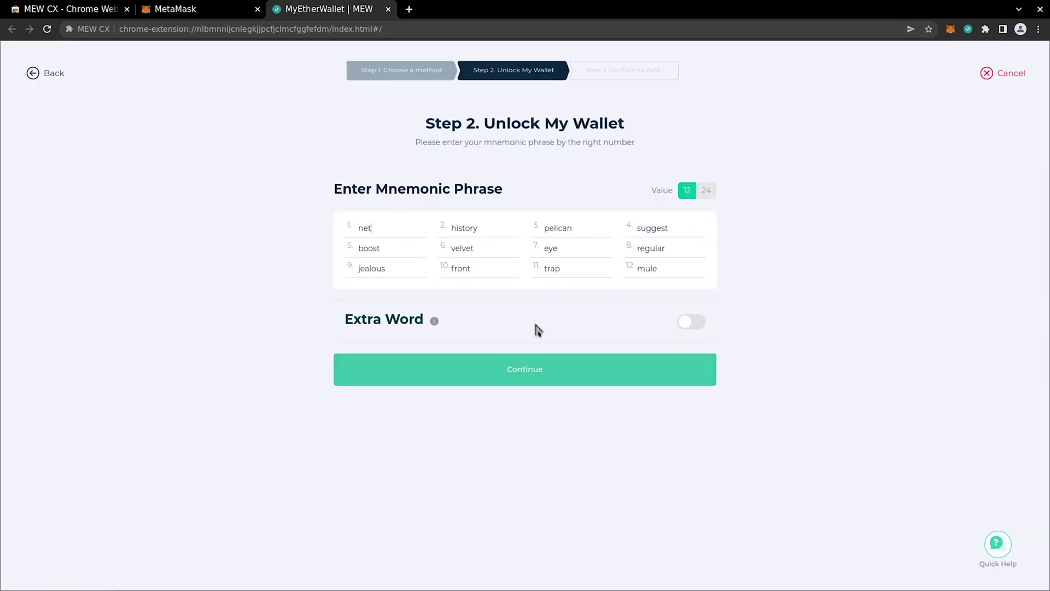
pyautogui.click(541, 376)
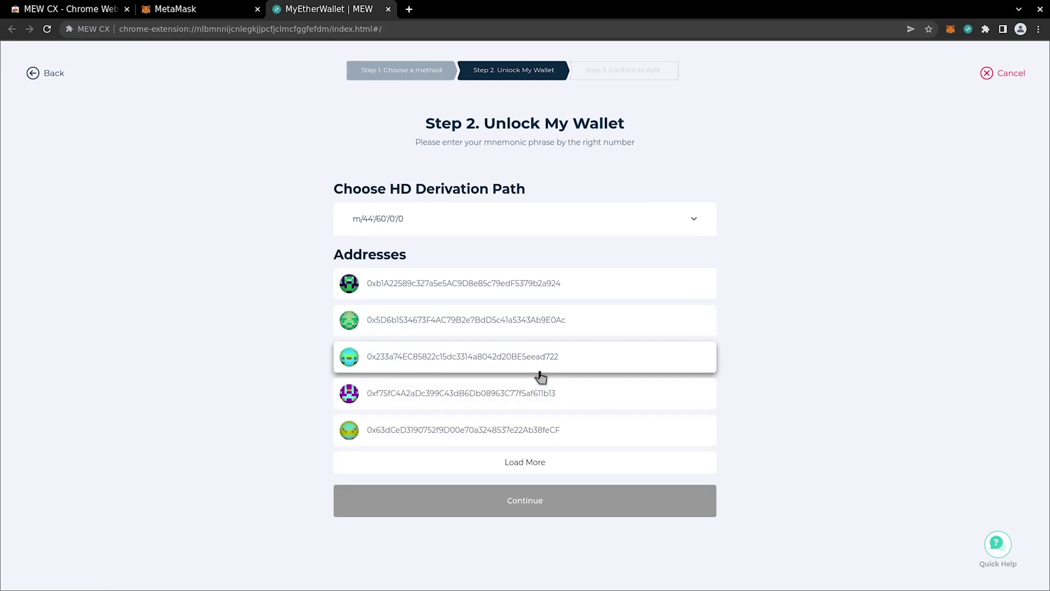
# Step: Select the first derived address and open MetaMask to compare the account address
pyautogui.click(475, 286)
pyautogui.click(476, 280)
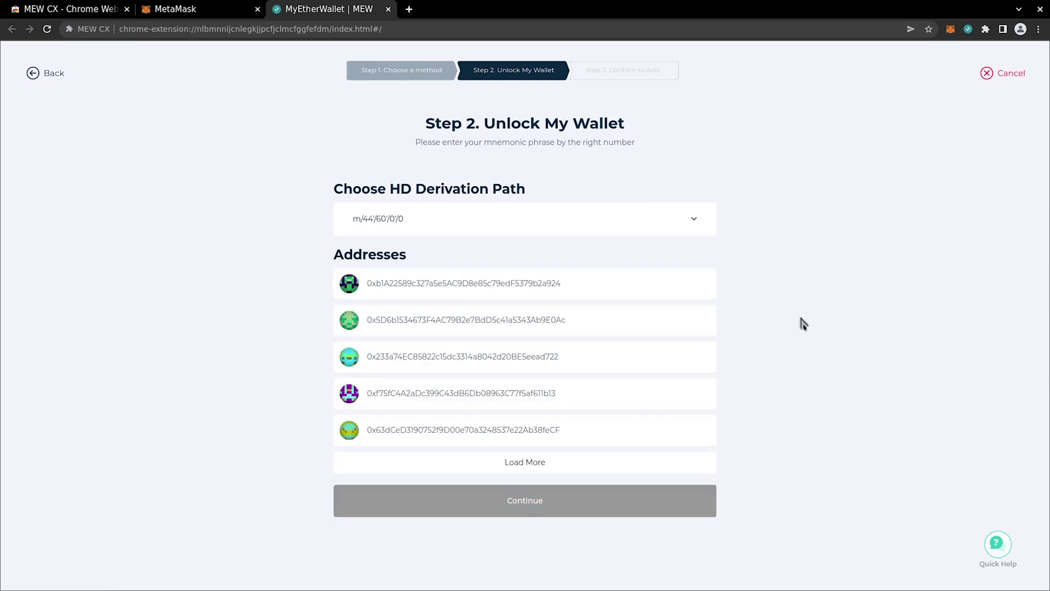
pyautogui.click(595, 280)
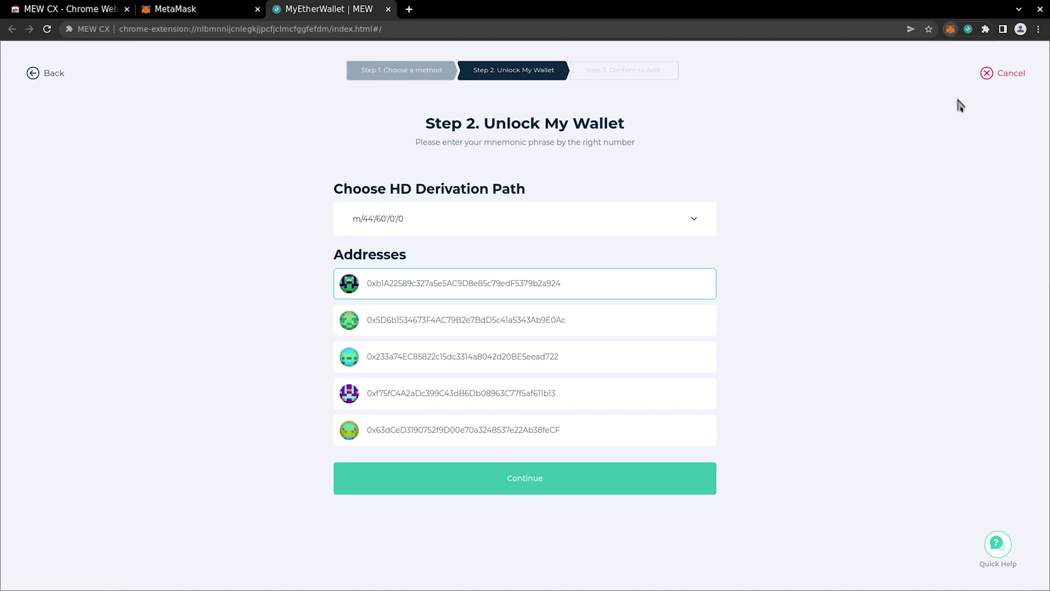
pyautogui.hotkey('alt', 'shift', 'm')
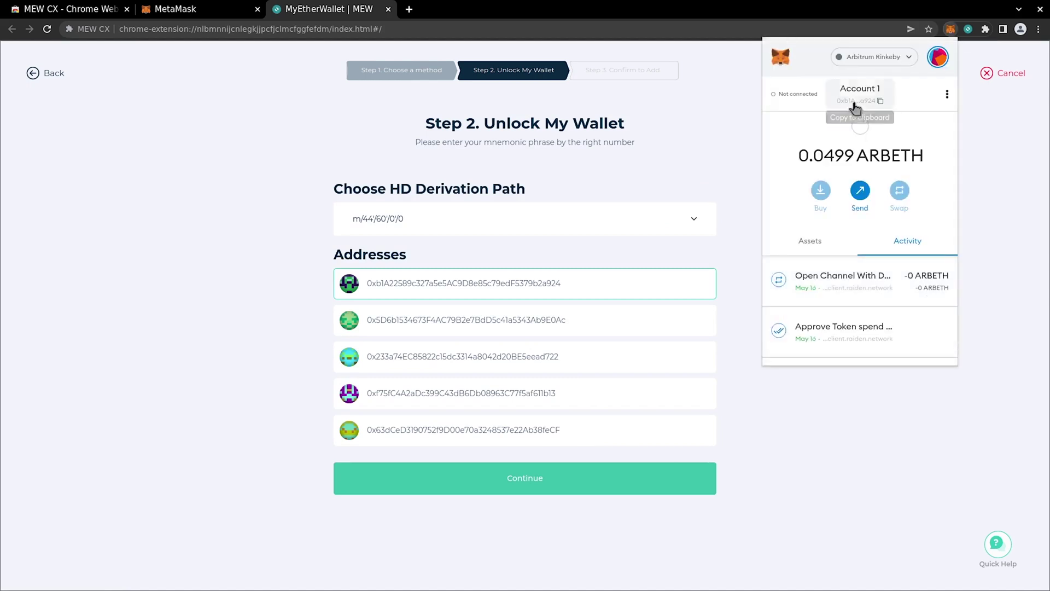
# Step: Name the imported wallet 'Raiden' and enter and confirm its password
pyautogui.click(204, 296)
pyautogui.click(487, 492)
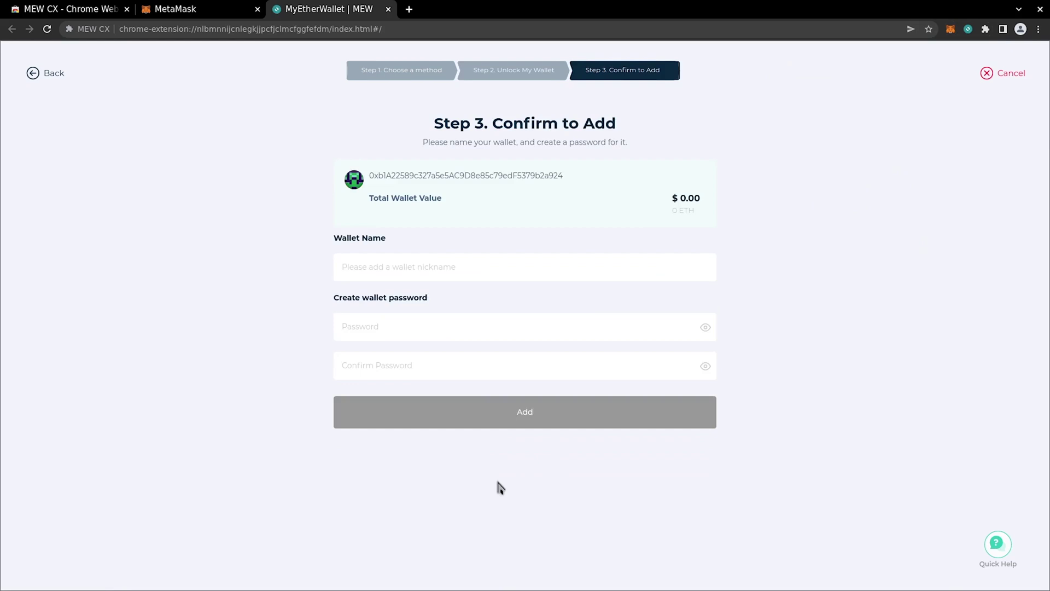
pyautogui.click(408, 272)
pyautogui.write('Ra')
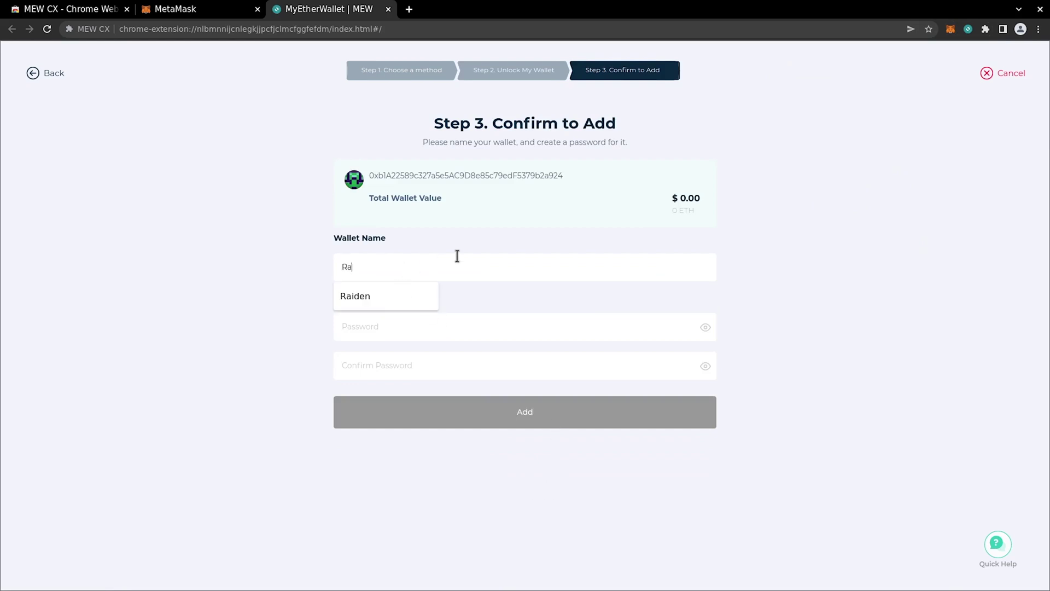
pyautogui.write('iden')
pyautogui.press('Tab')
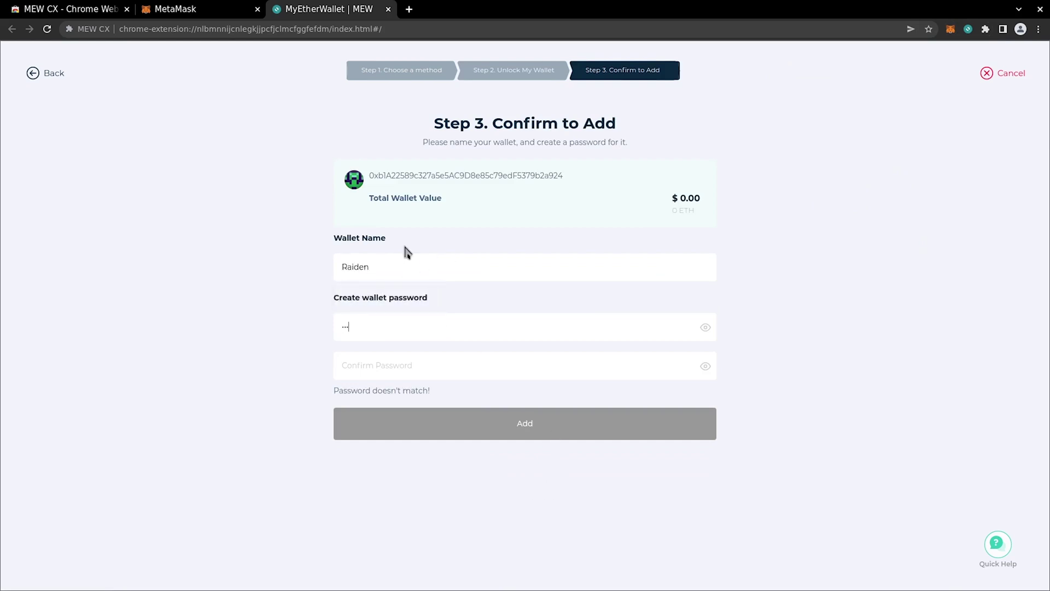
pyautogui.press('Tab')
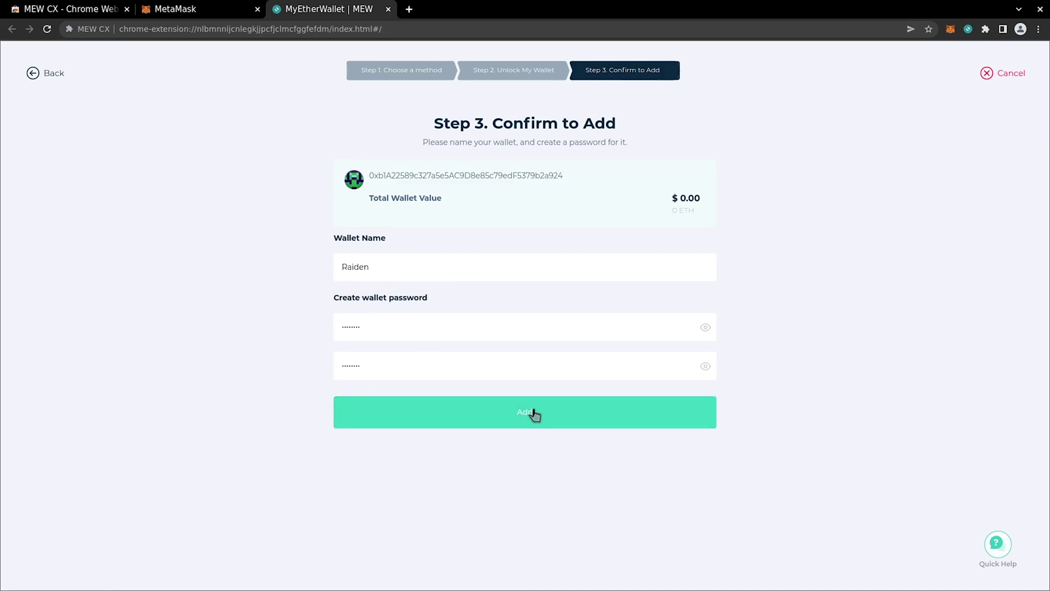
# Step: Add the Raiden wallet, dismiss the success message, and close the downloads bar
pyautogui.click(577, 407)
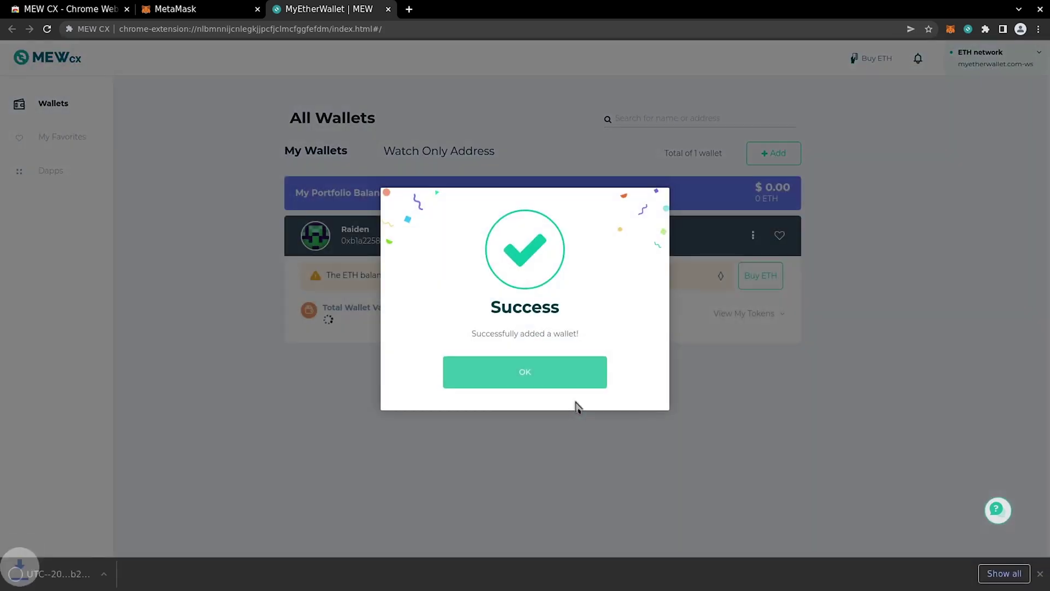
pyautogui.click(536, 385)
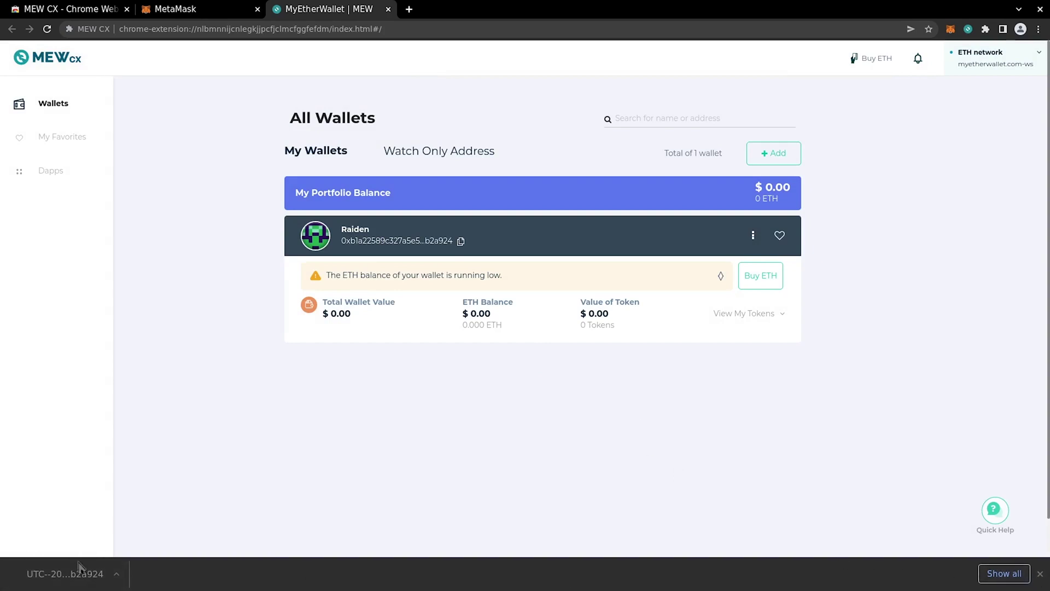
pyautogui.click(1041, 576)
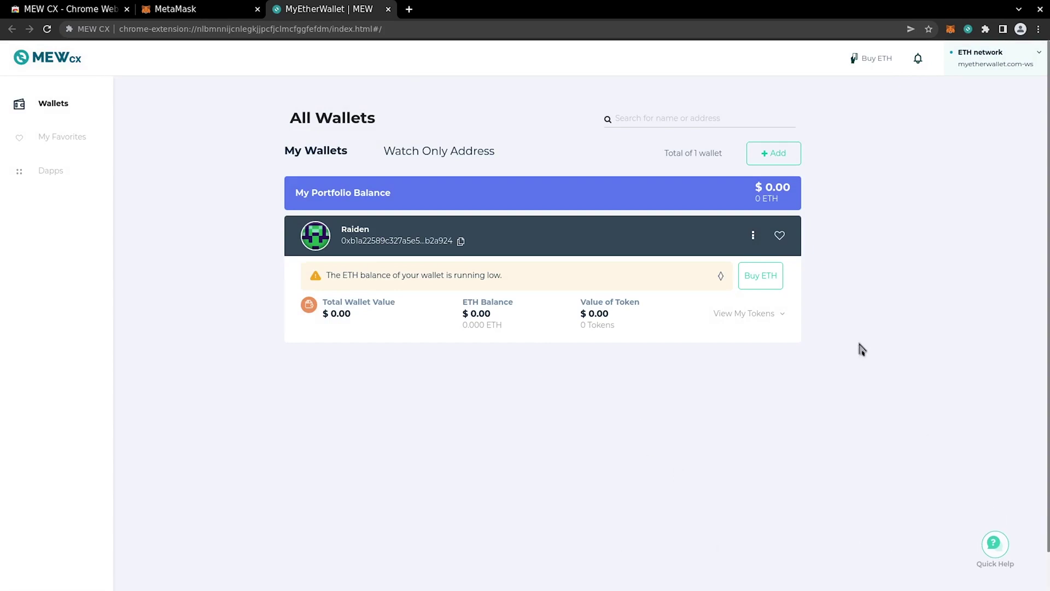
pyautogui.click(753, 237)
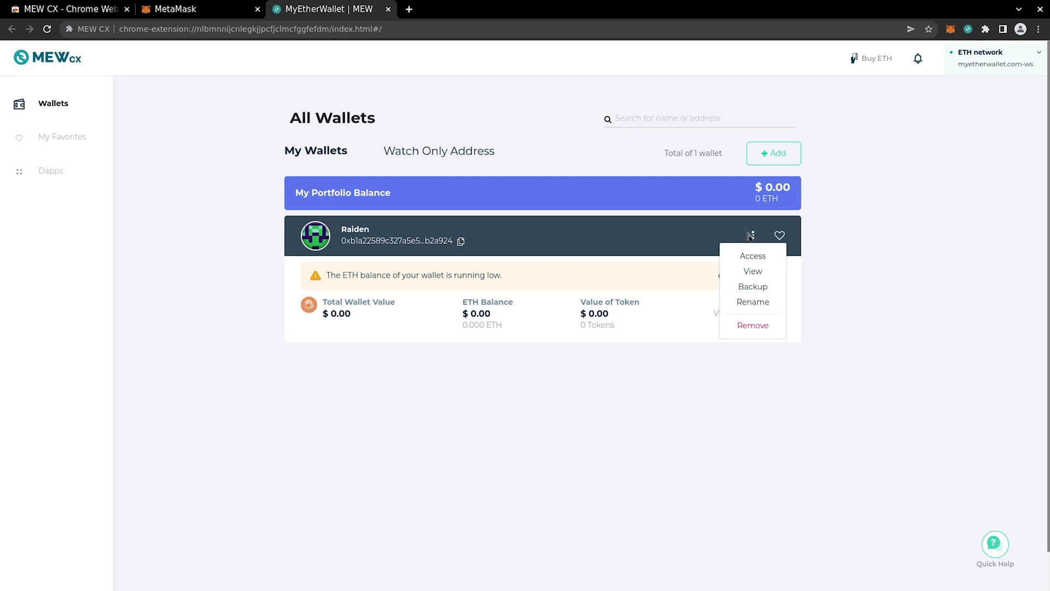
# Step: Download a UTC keystore backup file of the Raiden wallet
pyautogui.click(753, 287)
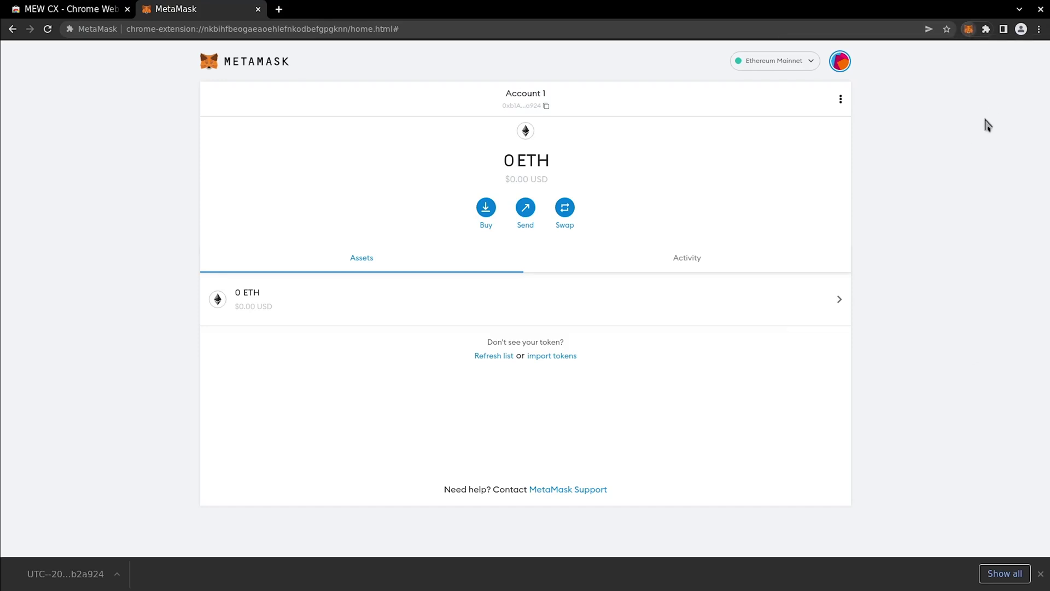
# Step: Turn on Show test networks and switch MetaMask to the Rinkeby Test Network
pyautogui.click(927, 58)
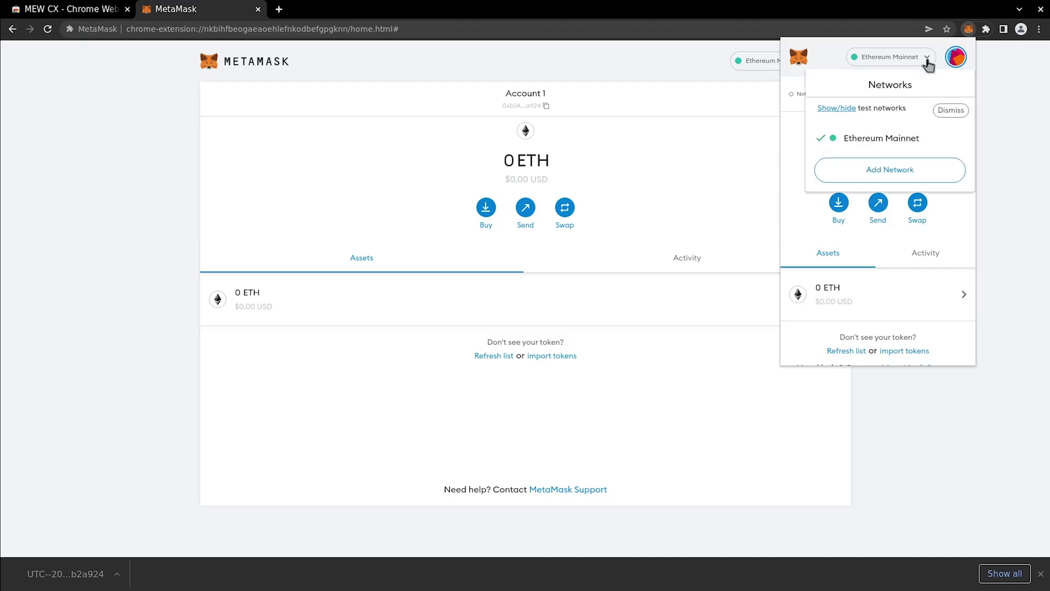
pyautogui.click(845, 110)
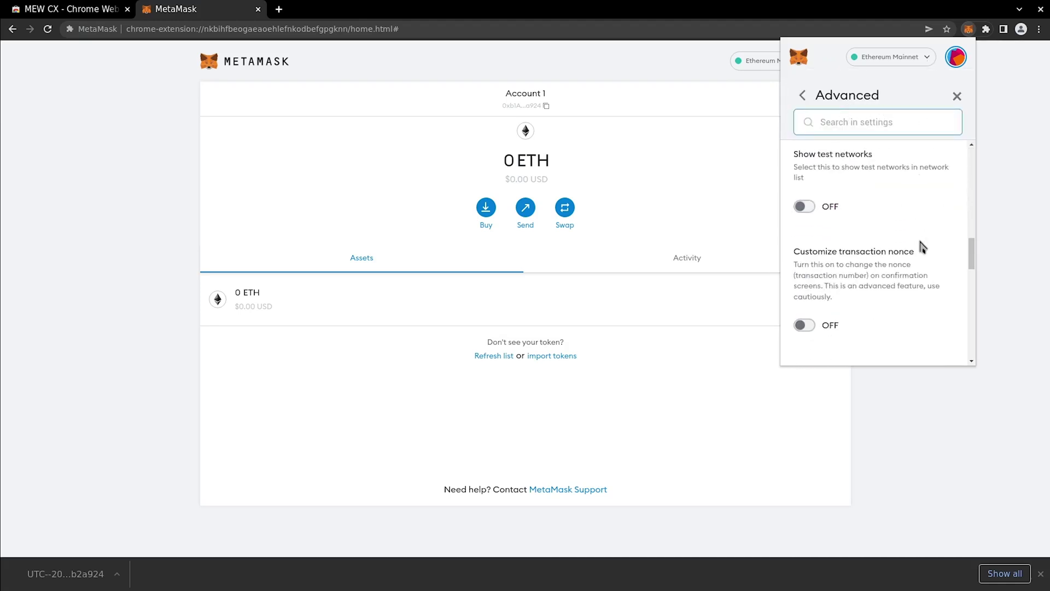
pyautogui.click(805, 209)
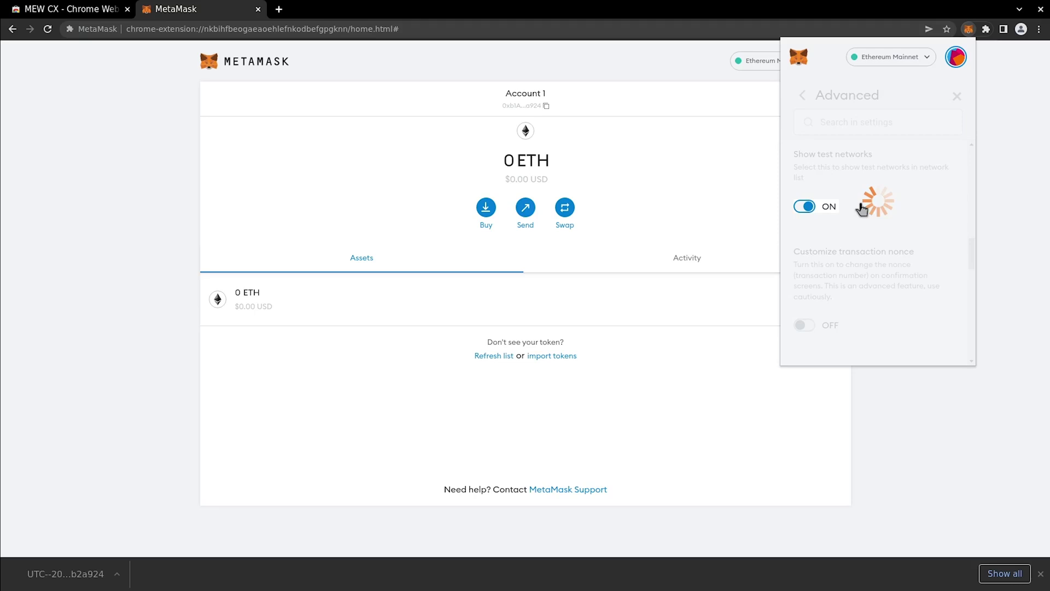
pyautogui.click(926, 58)
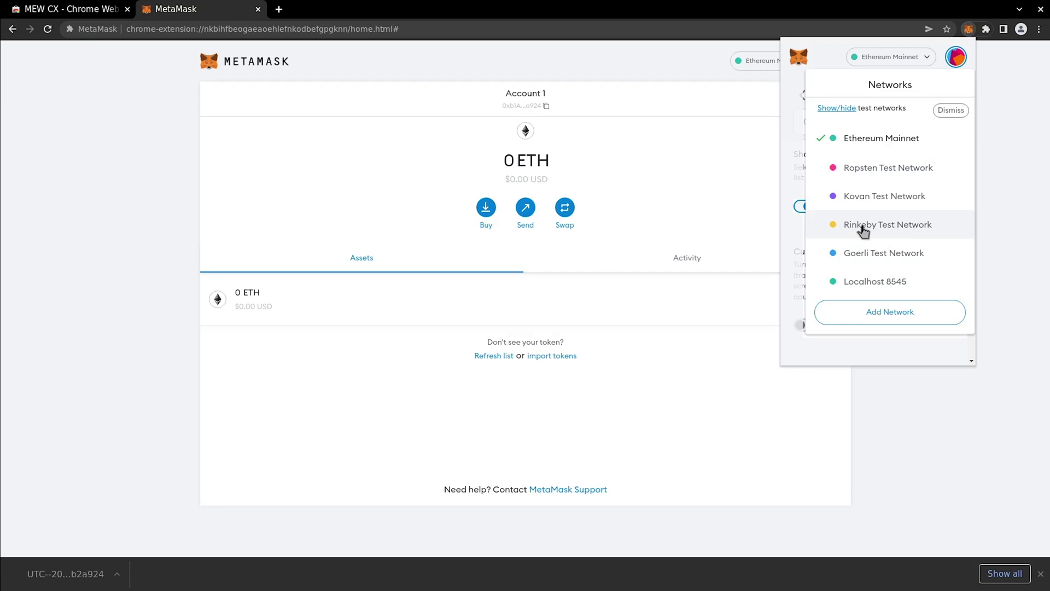
pyautogui.click(863, 230)
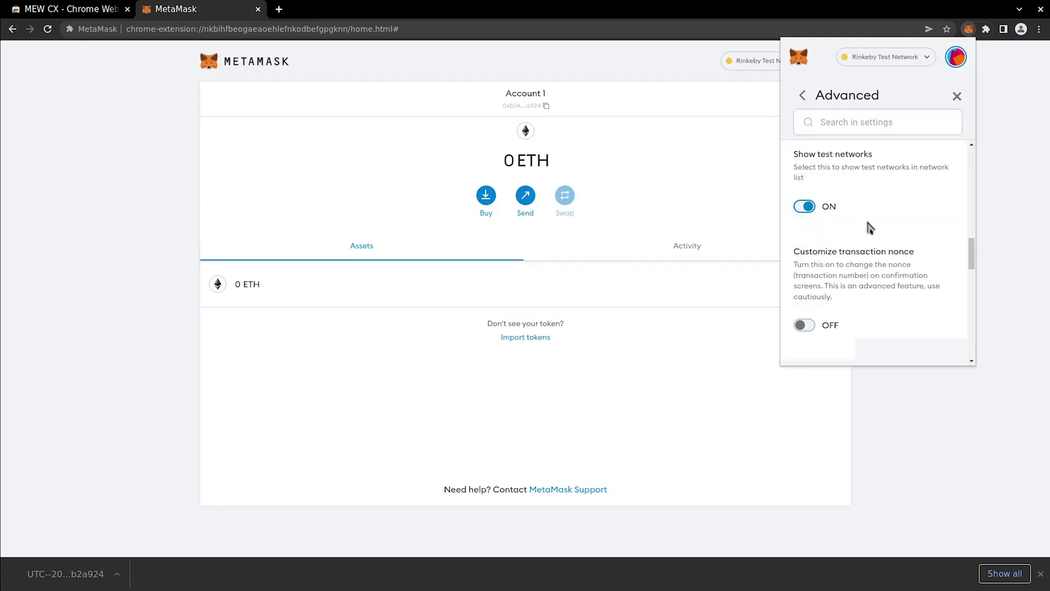
pyautogui.click(86, 148)
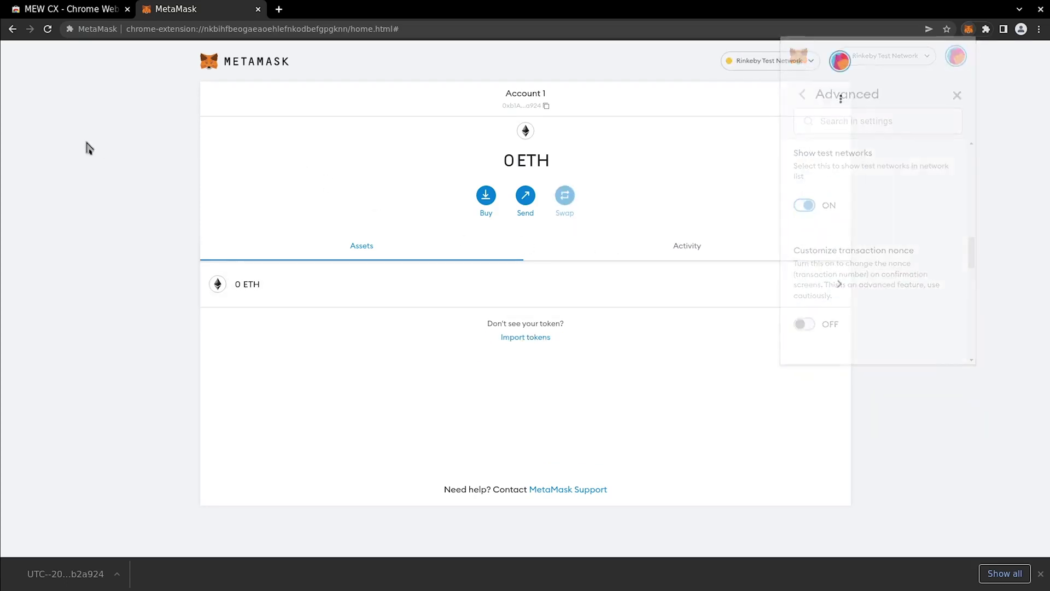
pyautogui.click(280, 10)
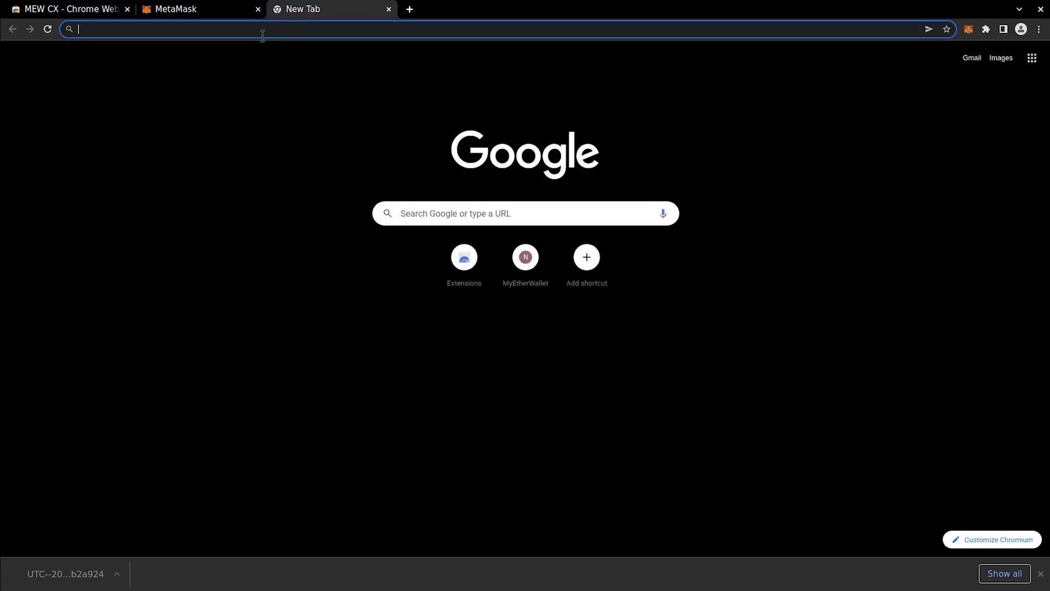
# Step: Search the web for 'rinkeby faucet' and open the Rinkeby Faucet site
pyautogui.write('rinkeby faucet')
pyautogui.press('Return')
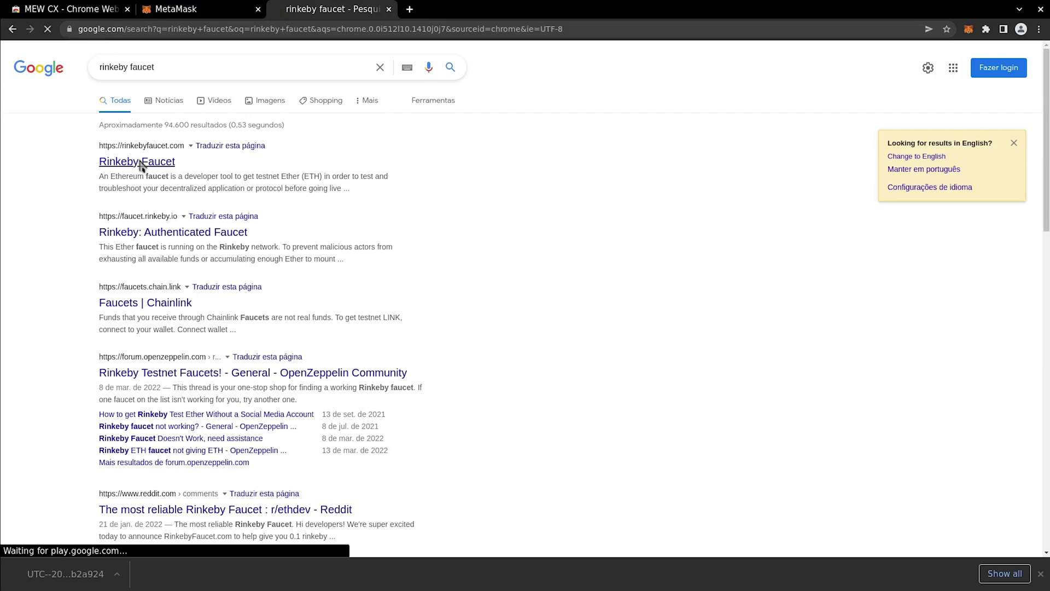
pyautogui.click(141, 163)
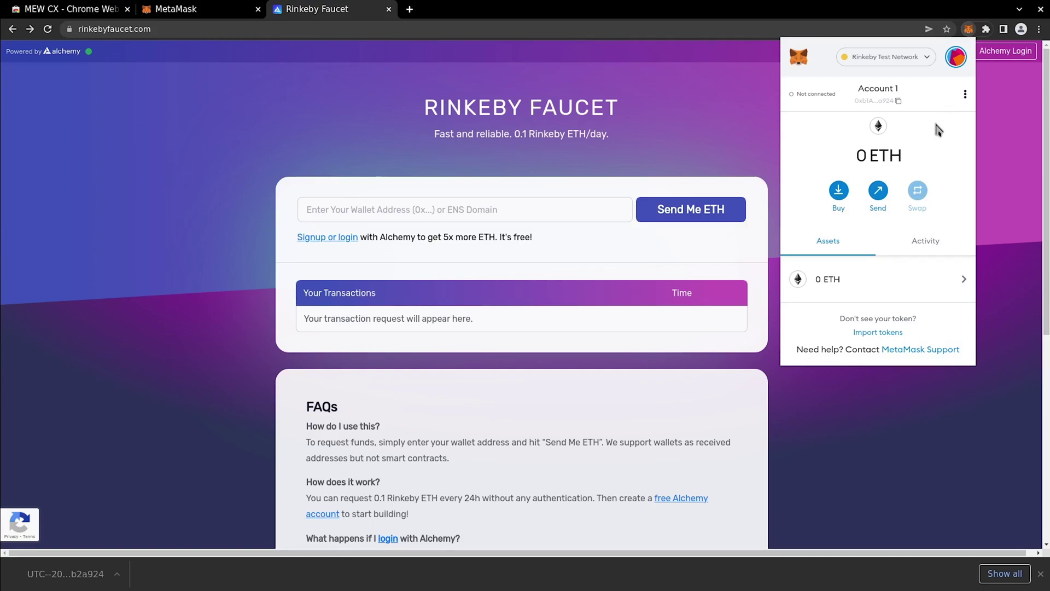
# Step: Paste the MetaMask account address into the faucet and request 0.1 test ETH
pyautogui.click(899, 102)
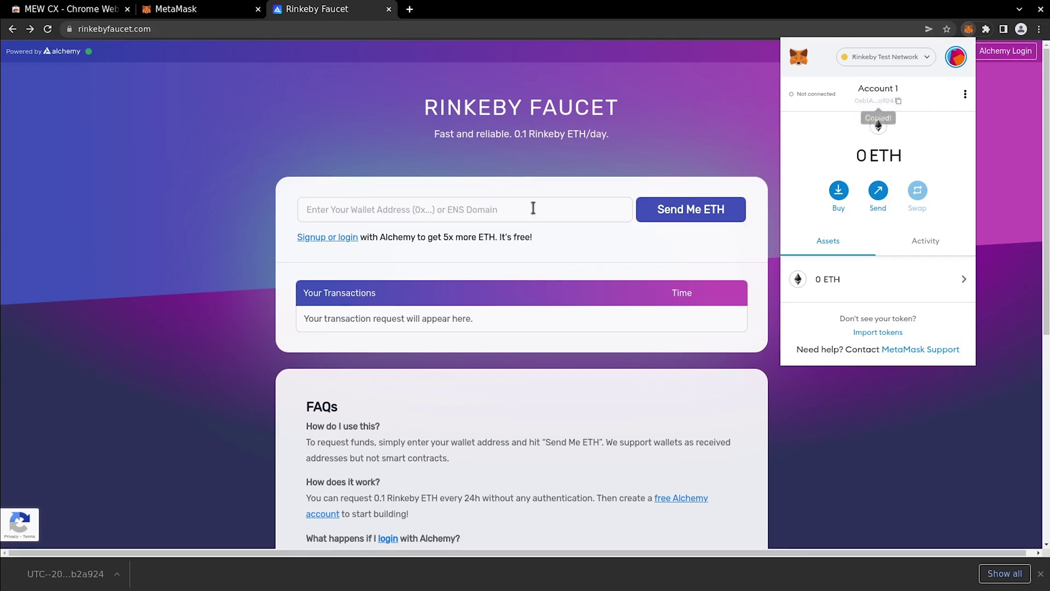
pyautogui.click(438, 209)
pyautogui.hotkey('ctrl', 'v')
pyautogui.doubleClick(519, 134)
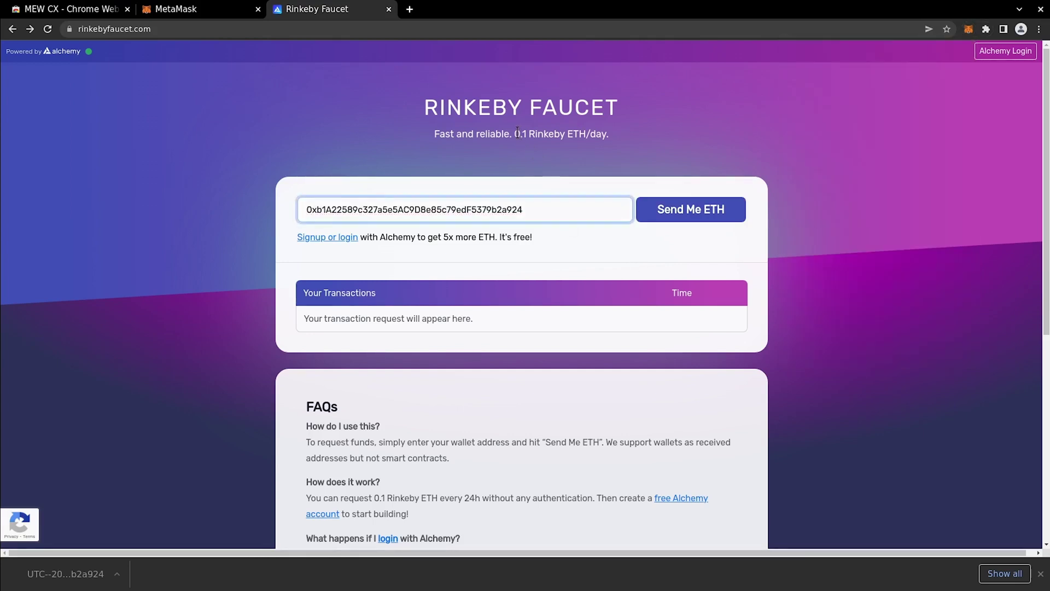
pyautogui.click(692, 208)
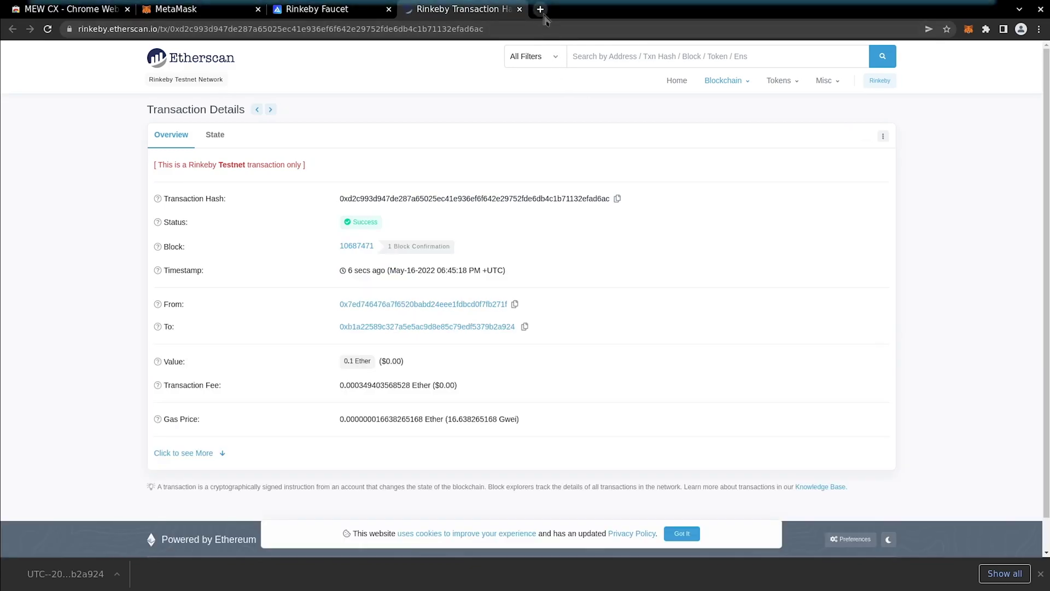
# Step: Search 'arbitrum public testnet' in a new tab and open the Offchain Labs Public Testnet Guide
pyautogui.hotkey('ctrl', 't')
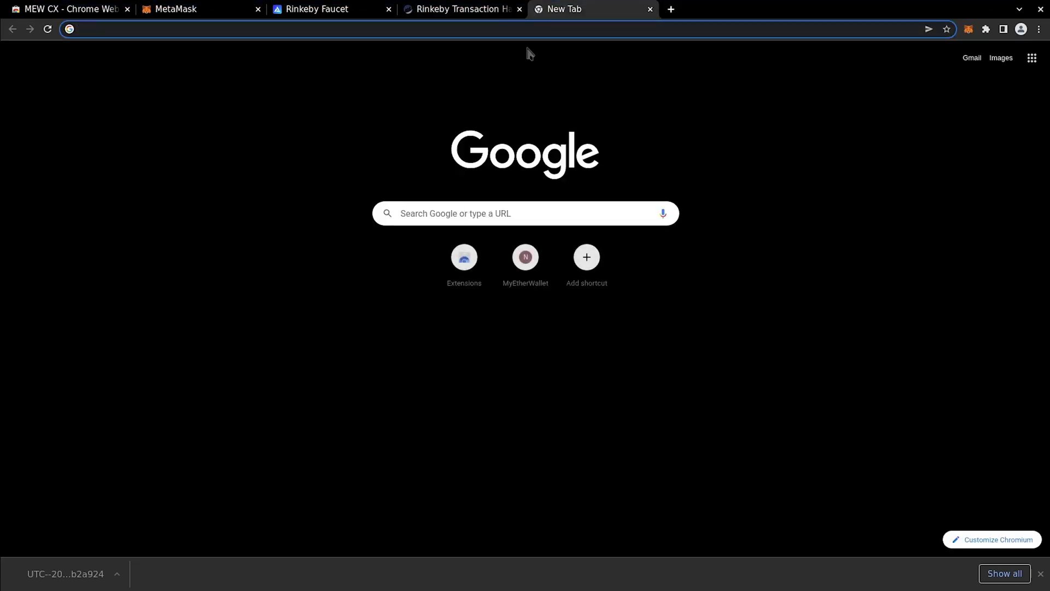
pyautogui.click(505, 29)
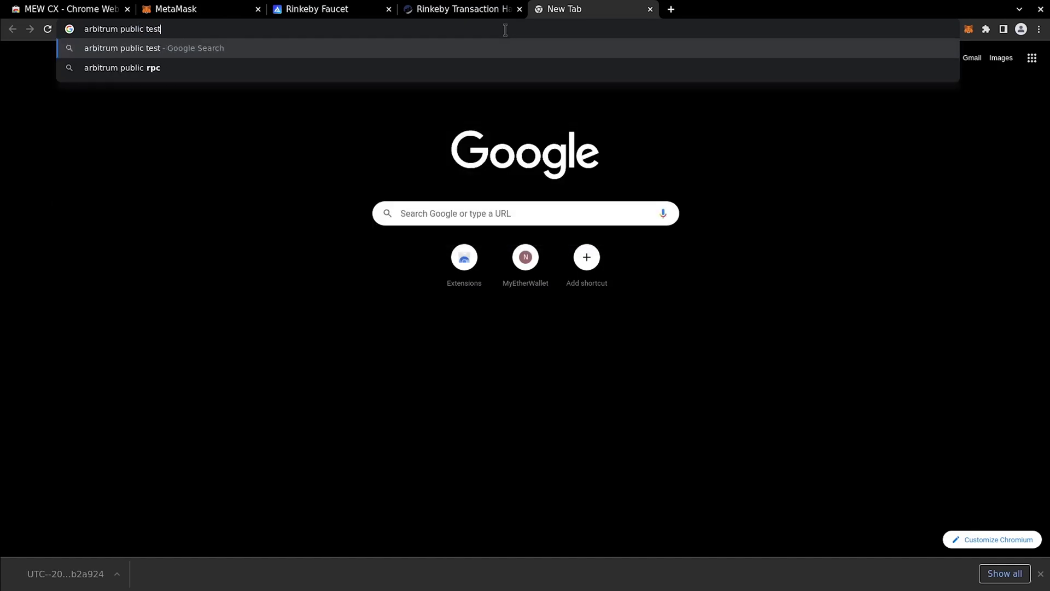
pyautogui.press('Return')
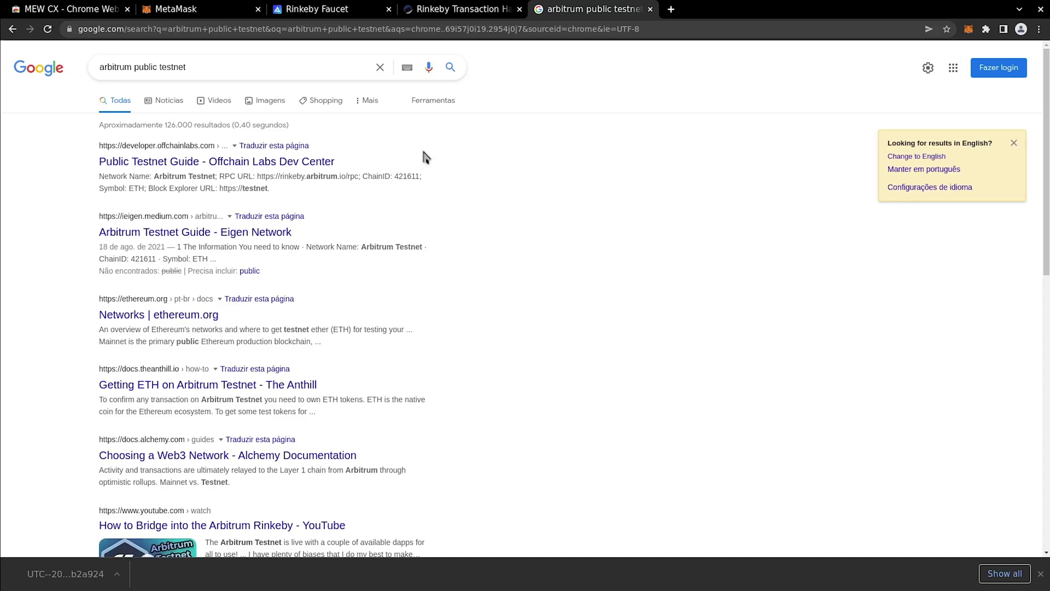
pyautogui.click(170, 164)
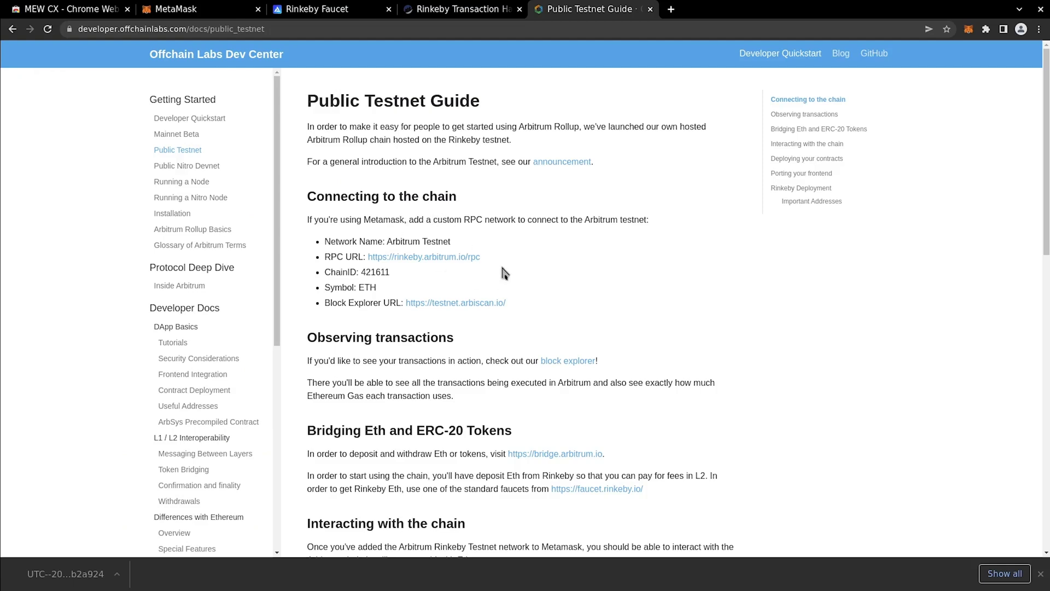
# Step: Select the testnet RPC URL on the guide and follow its bridge.arbitrum.io link
pyautogui.moveTo(481, 257); pyautogui.dragTo(368, 256)
pyautogui.click(373, 244)
pyautogui.doubleClick(334, 257)
pyautogui.click(347, 247)
pyautogui.scroll(-3, 350, 244)
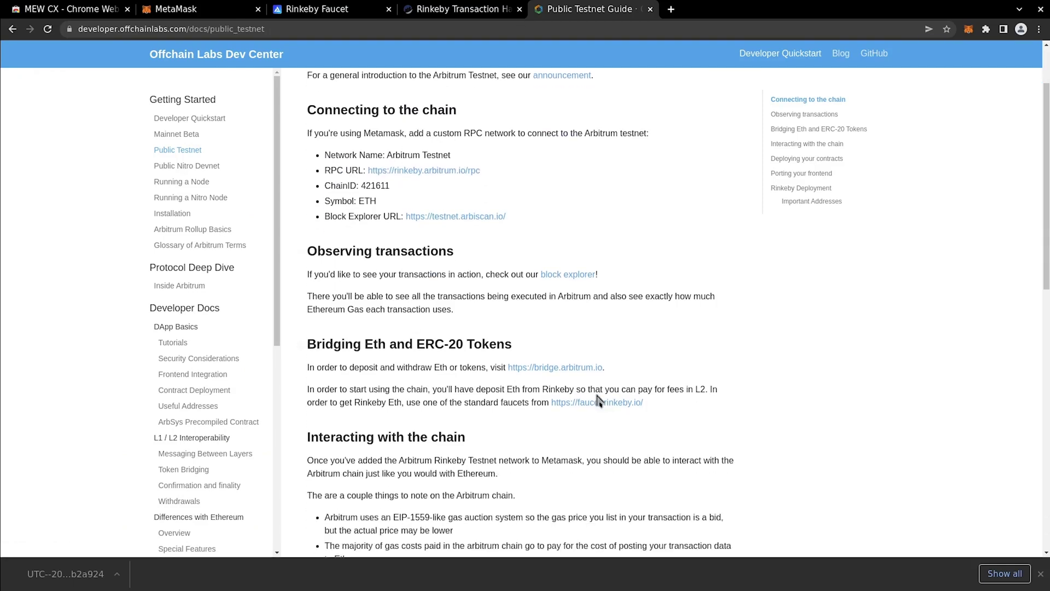
pyautogui.click(567, 374)
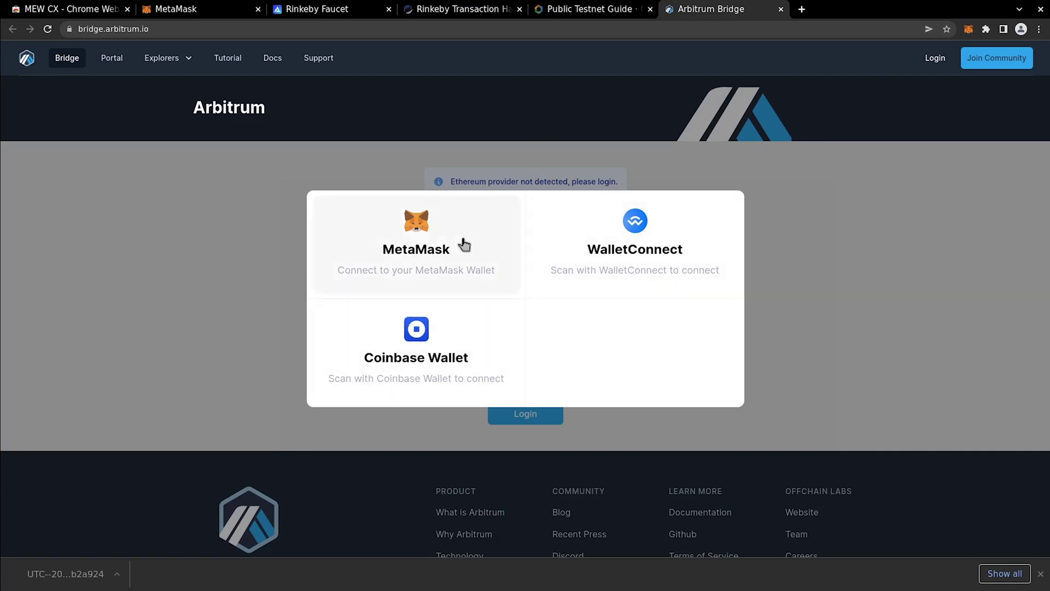
# Step: Connect MetaMask Account 1 to the Arbitrum Bridge and accept its terms of service
pyautogui.click(450, 259)
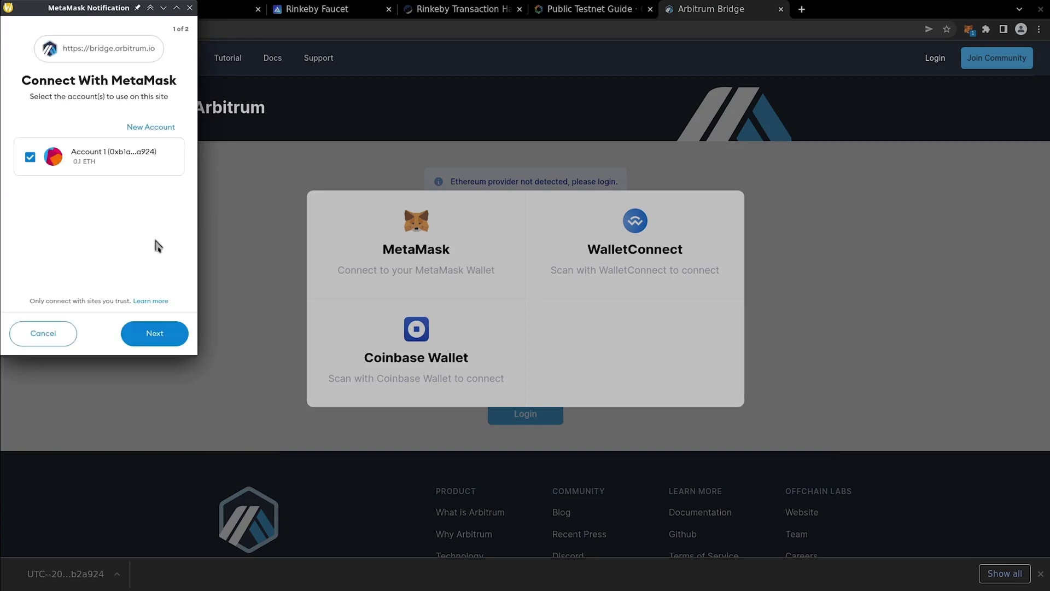
pyautogui.click(153, 335)
pyautogui.click(147, 332)
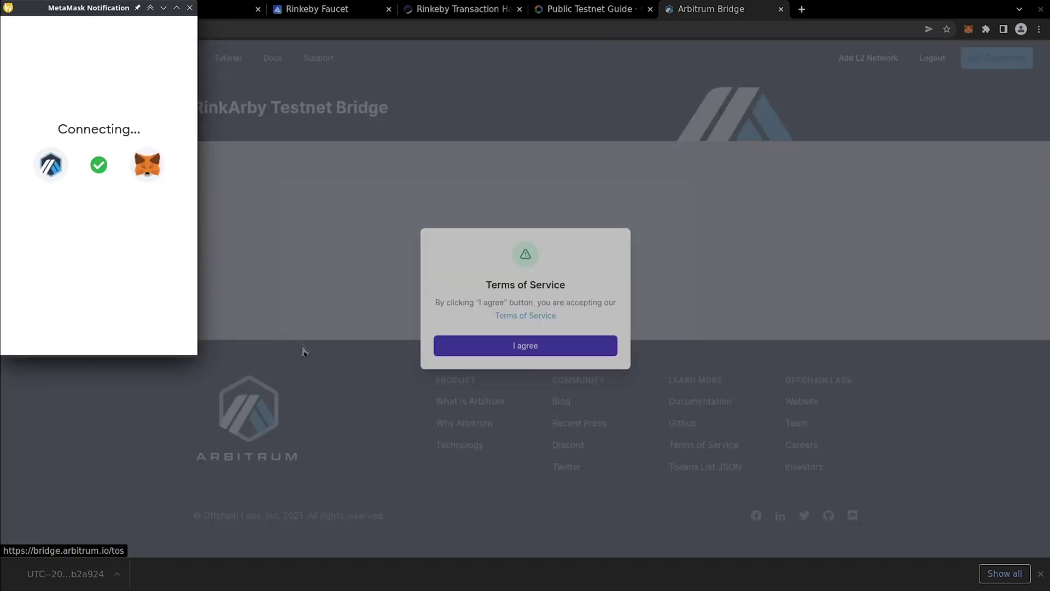
pyautogui.click(601, 351)
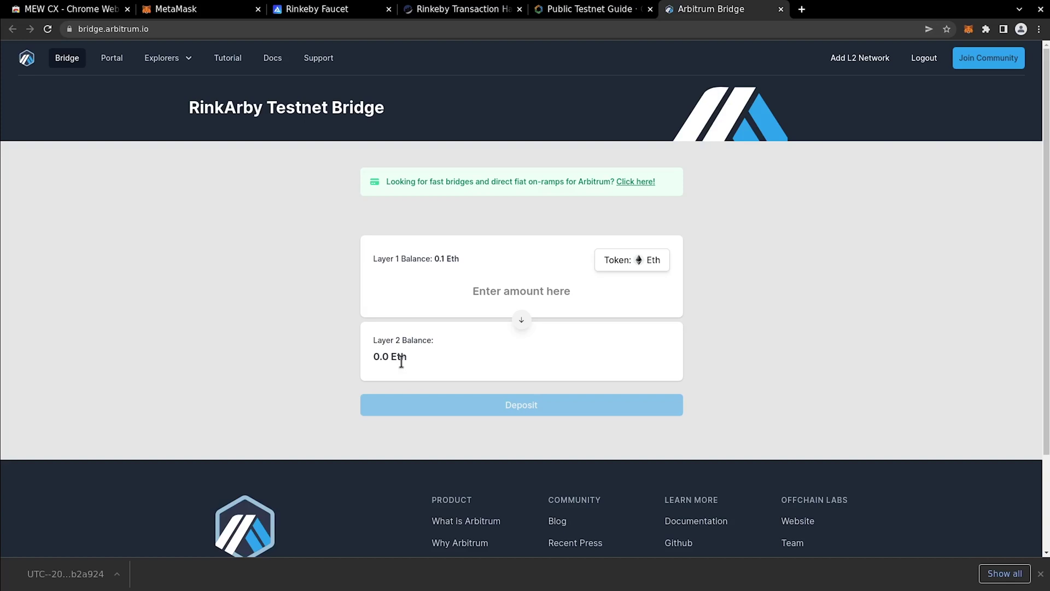
# Step: Deposit 0.05 ETH to Arbitrum and approve the transaction in MetaMask
pyautogui.click(526, 292)
pyautogui.write('0.05')
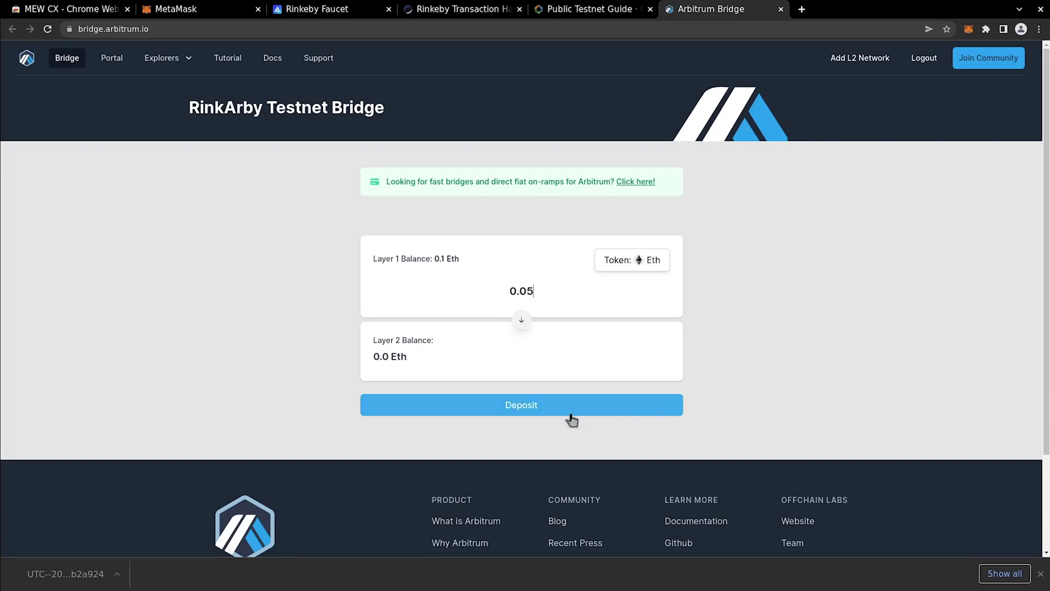
pyautogui.click(535, 410)
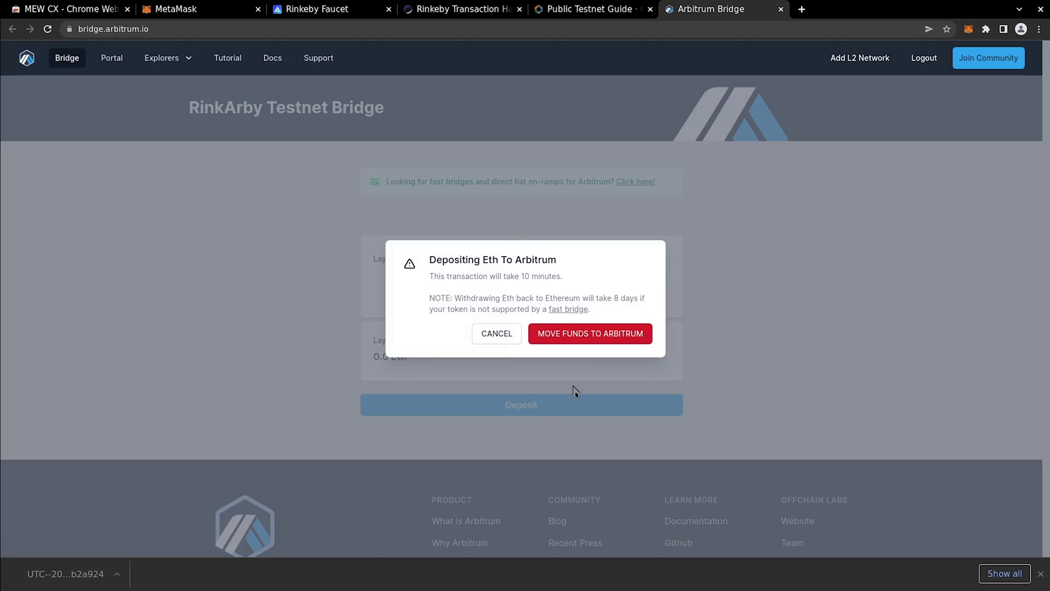
pyautogui.click(590, 341)
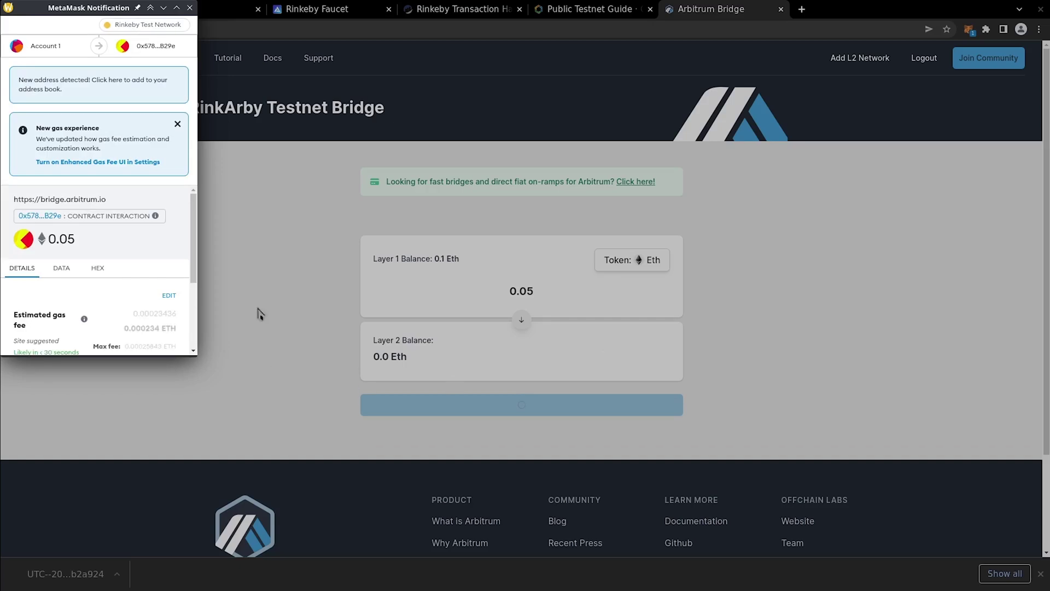
pyautogui.scroll(-3, 187, 239)
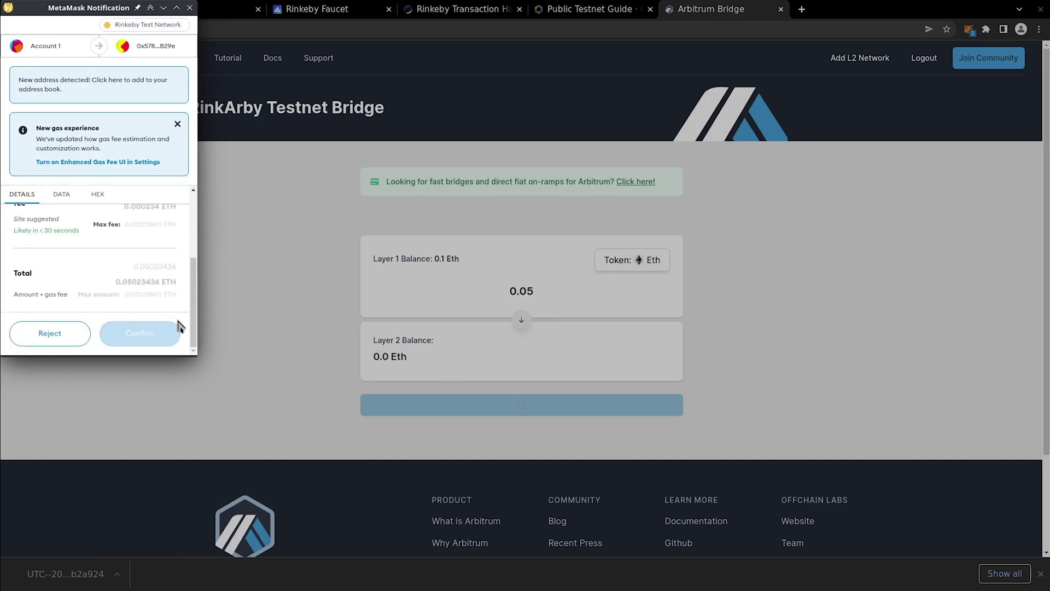
pyautogui.click(154, 337)
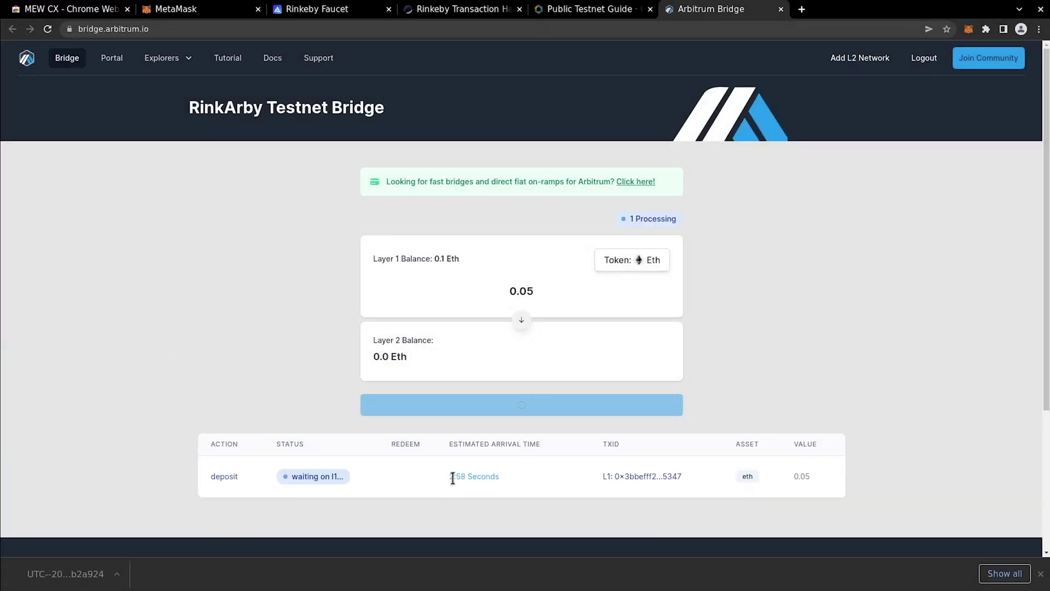
pyautogui.moveTo(450, 476); pyautogui.dragTo(514, 481)
pyautogui.click(504, 477)
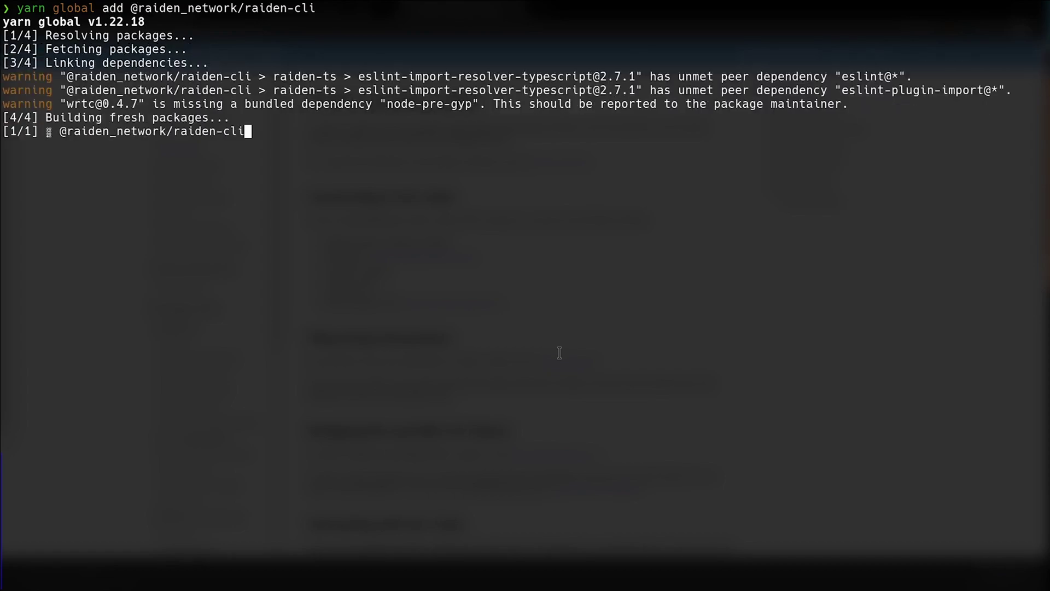
# Step: Run 'raiden --help' to list the installed Raiden CLI's options
pyautogui.write('export PATH="$(yarn global bin):$PATH"')
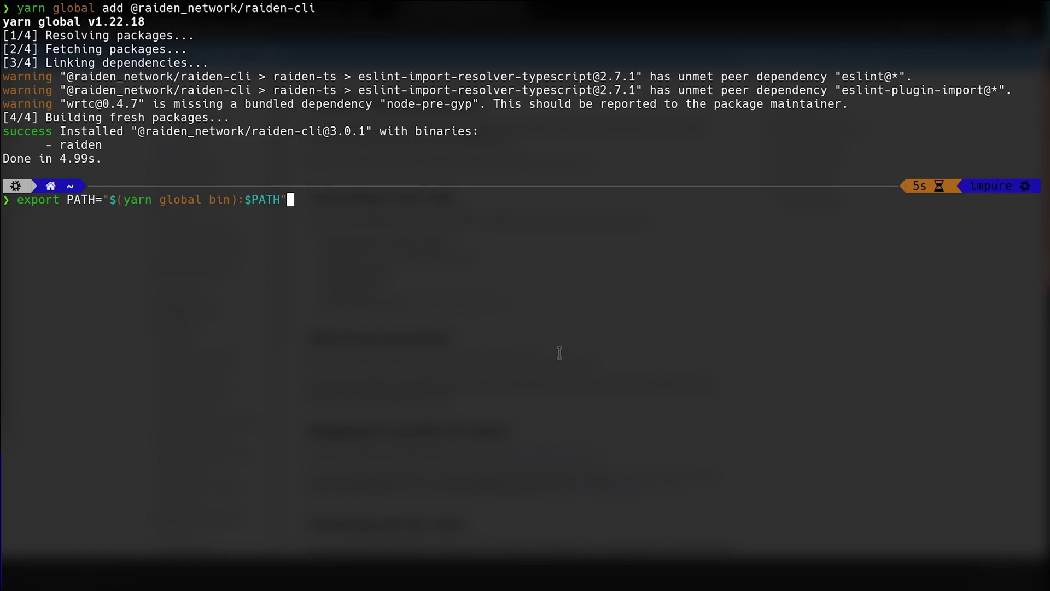
pyautogui.hotkey('ctrl', 'u')
pyautogui.write('radie')
pyautogui.press('BackSpace')
pyautogui.press('BackSpace')
pyautogui.press('BackSpace')
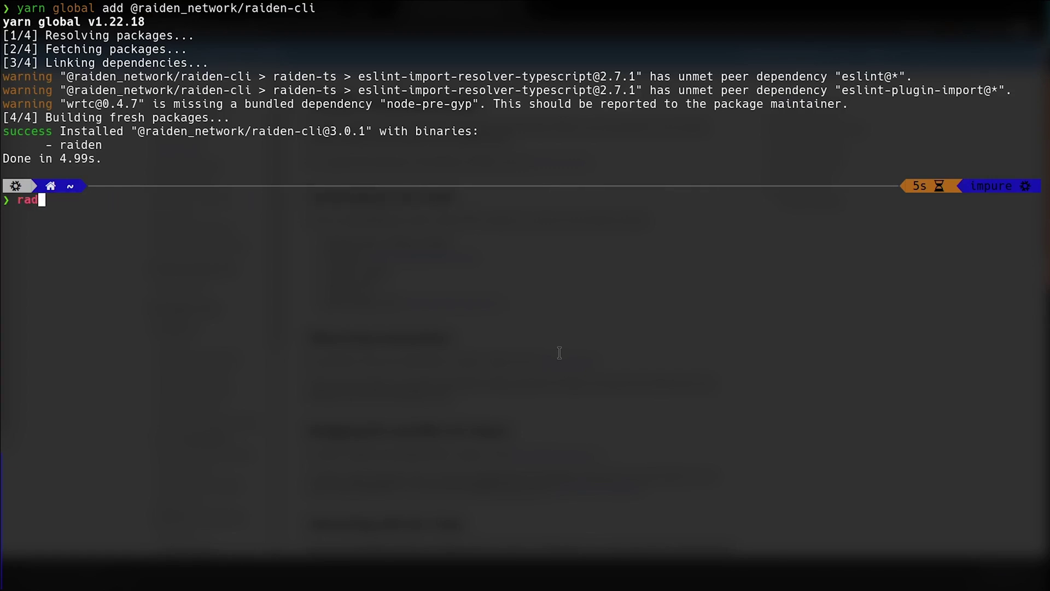
pyautogui.write('iden --help')
pyautogui.press('Return')
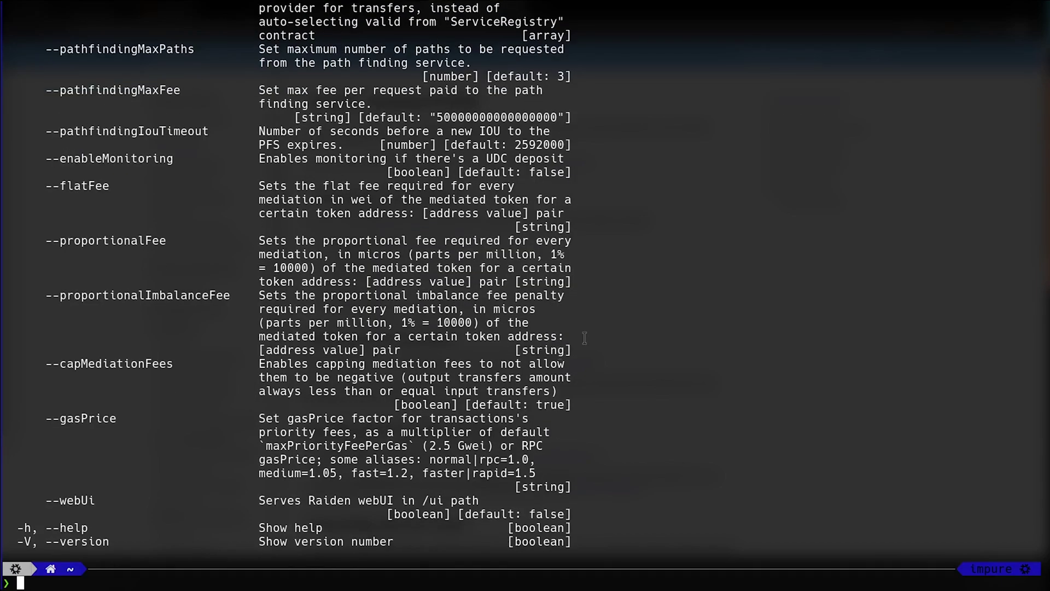
# Step: Start a raiden command with --datadir ./raiden.storage and --eth-rpc-endpoint
pyautogui.scroll(12, 575, 394)
pyautogui.scroll(3, 496, 391)
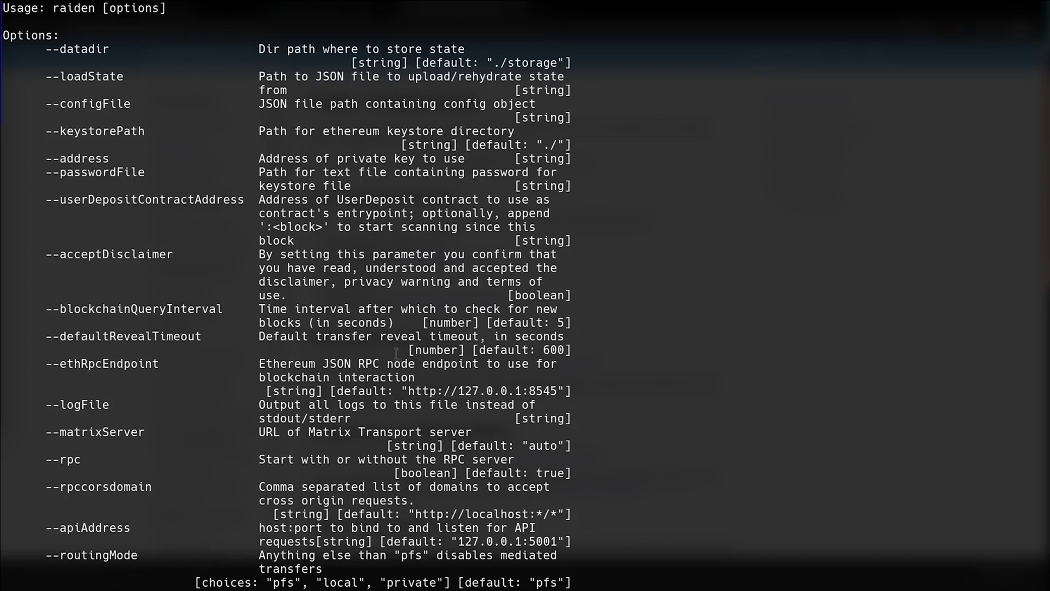
pyautogui.scroll(2, 487, 385)
pyautogui.scroll(-17, 396, 352)
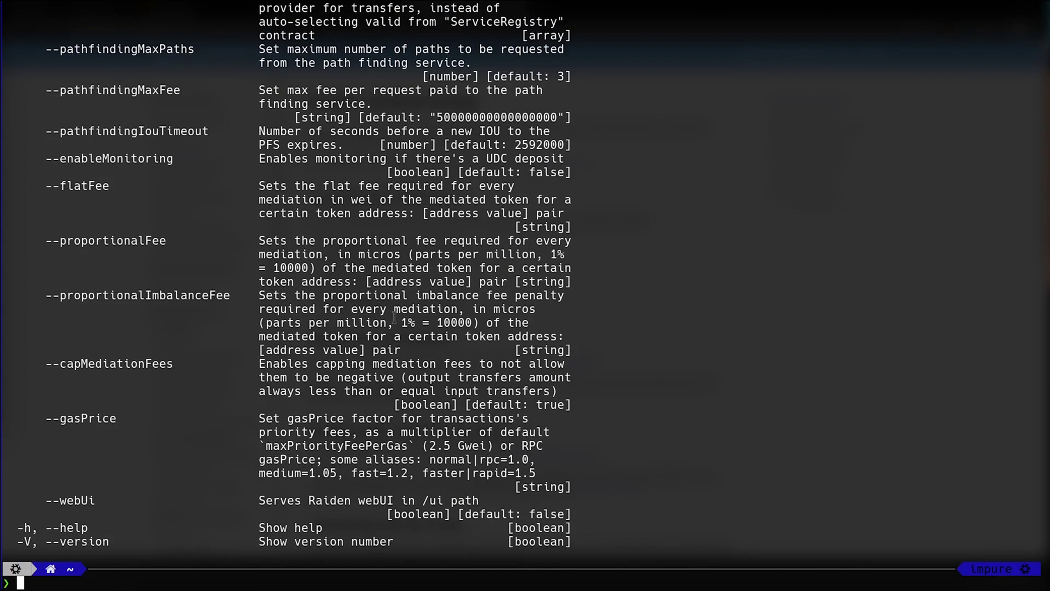
pyautogui.write('raiden --datadir')
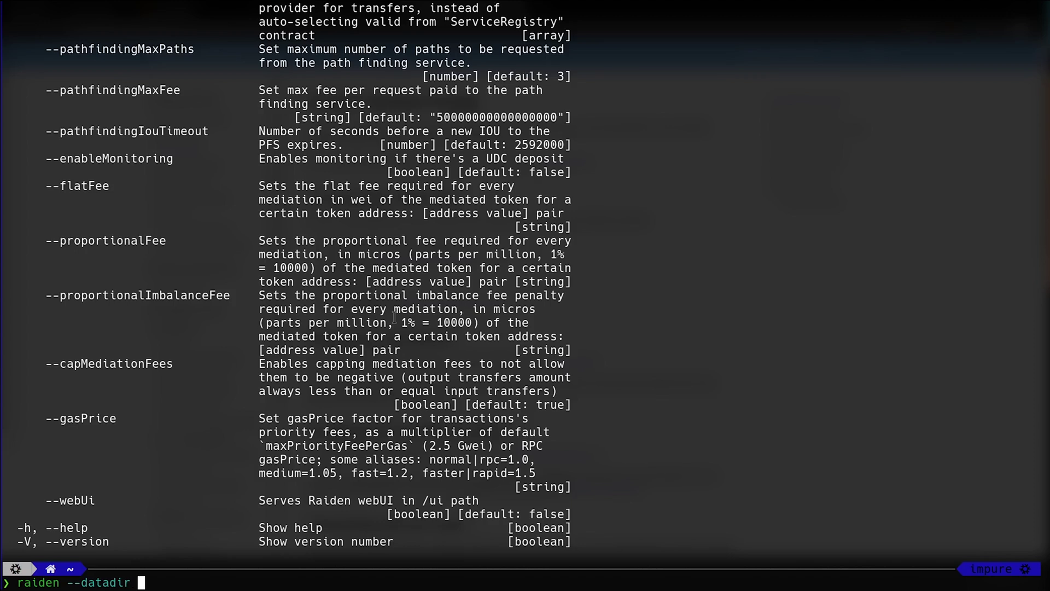
pyautogui.write(' ./raiden.storage ')
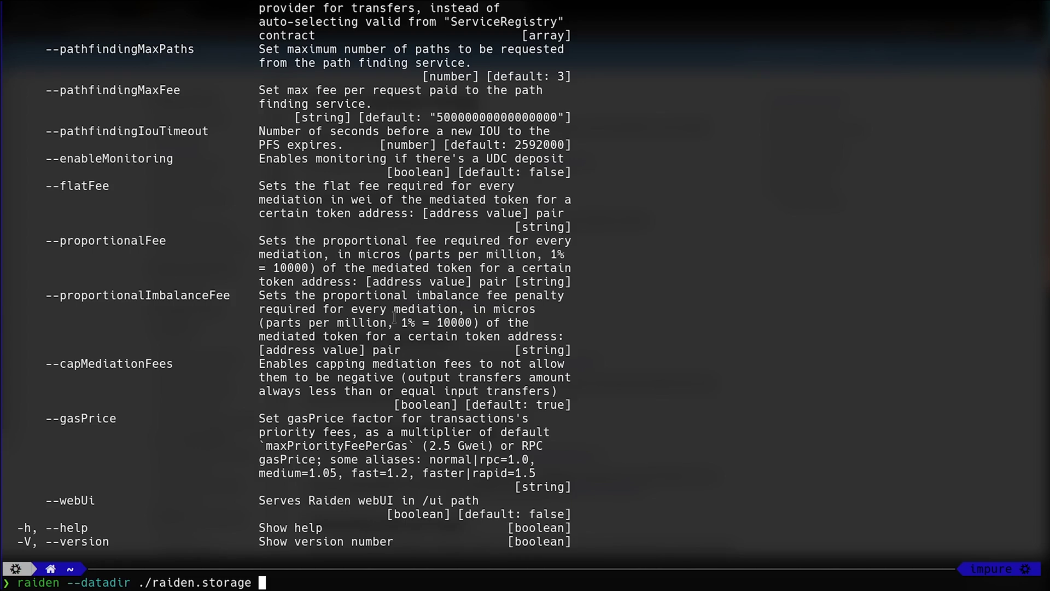
pyautogui.write('--eth-rpc-endpoint')
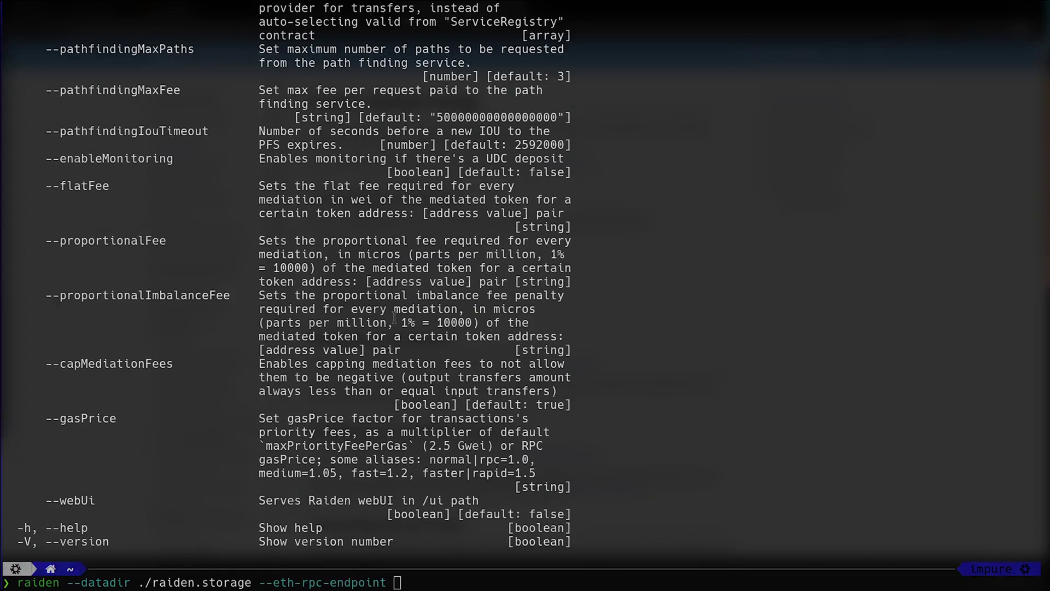
pyautogui.hotkey('alt', 'Tab')
pyautogui.moveTo(493, 259); pyautogui.dragTo(367, 261)
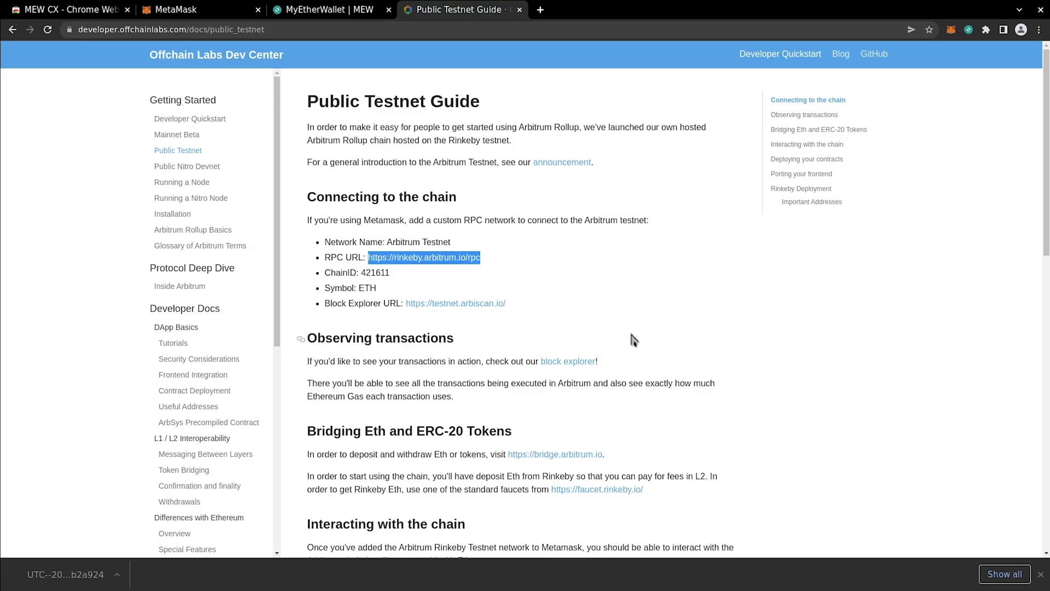
pyautogui.hotkey('alt', 'Tab')
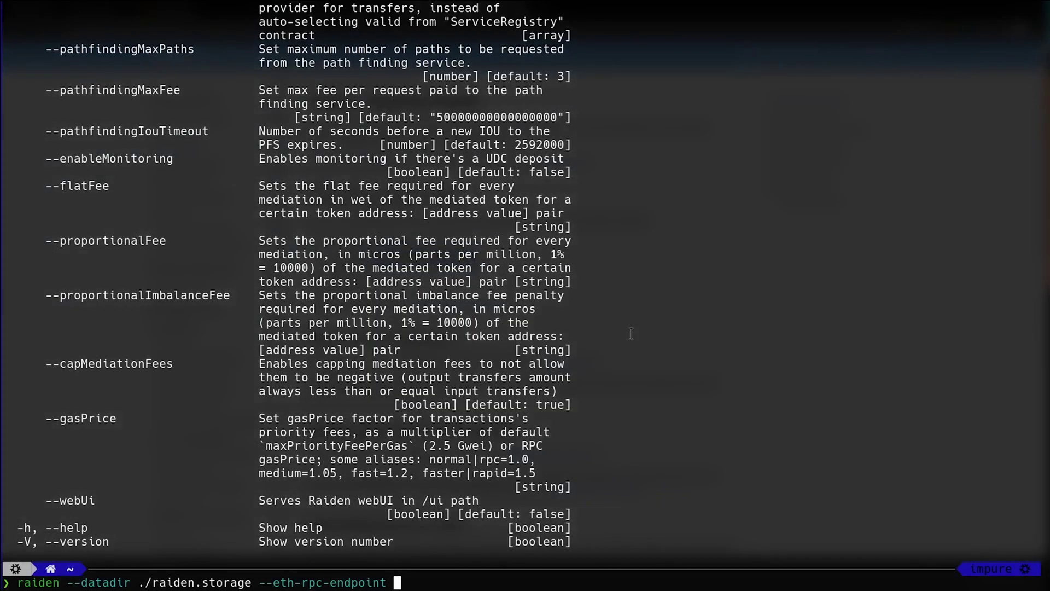
pyautogui.write('https://rinkeby.arbitrum.io/rpc')
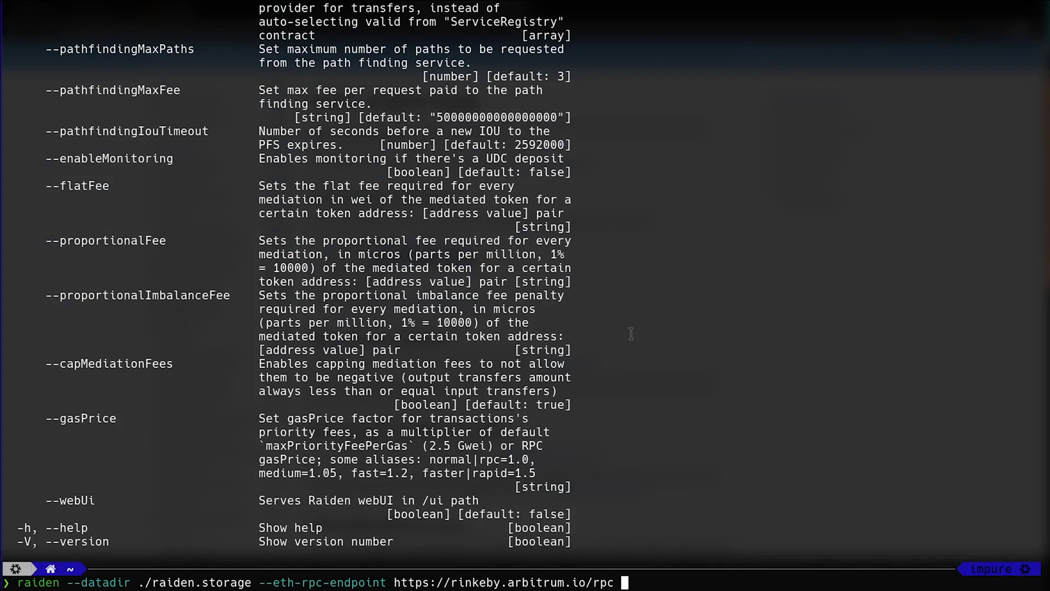
pyautogui.write('--keystore-path ~/Do')
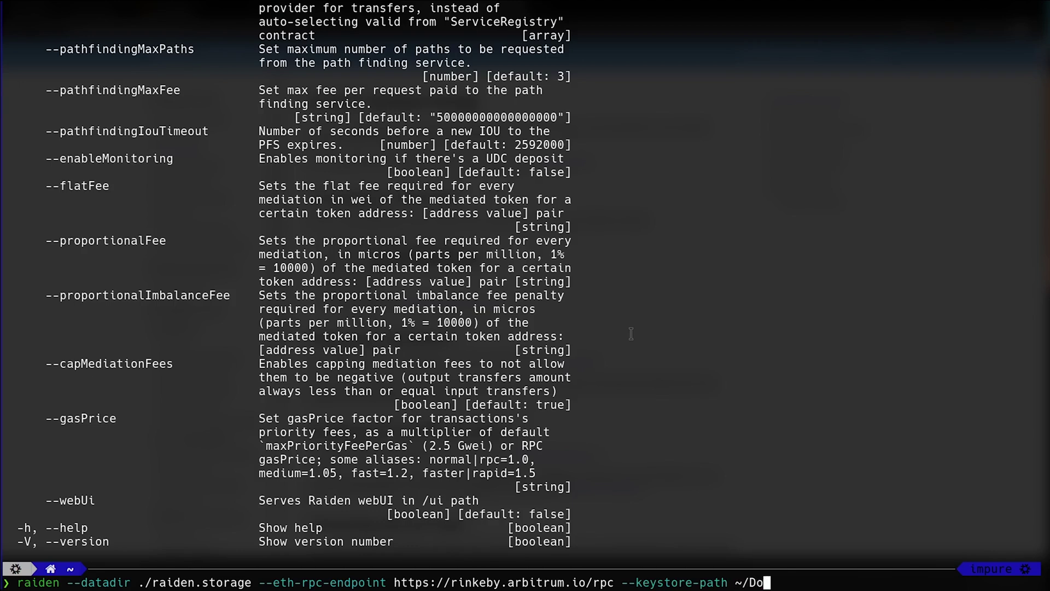
pyautogui.write('wnloads')
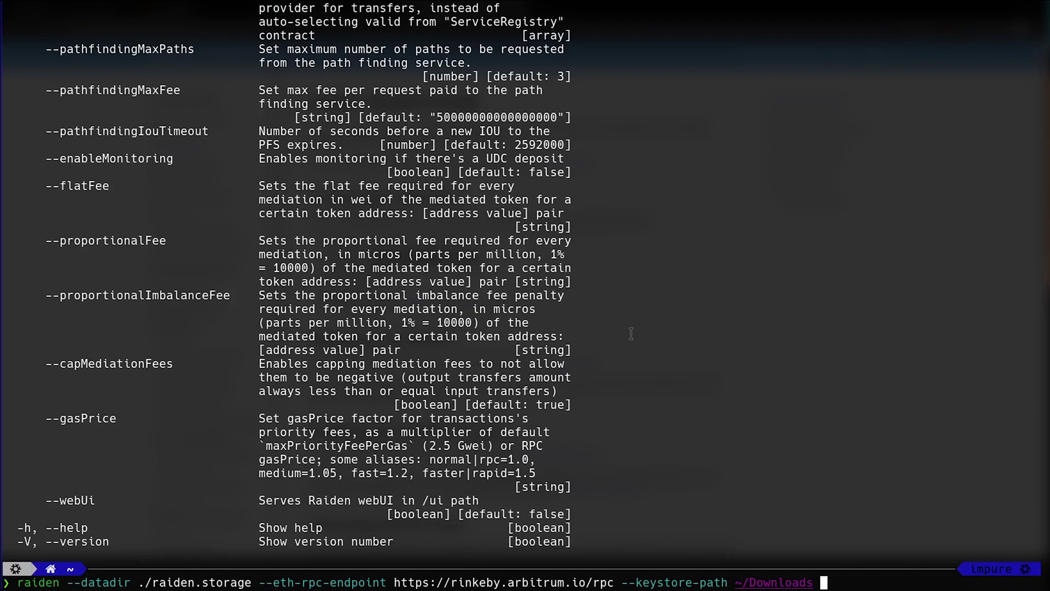
pyautogui.write('/ --web-ui')
# Step: Launch the Raiden node, answer y to the terms, pick the listed account and enter its password
pyautogui.press('Return')
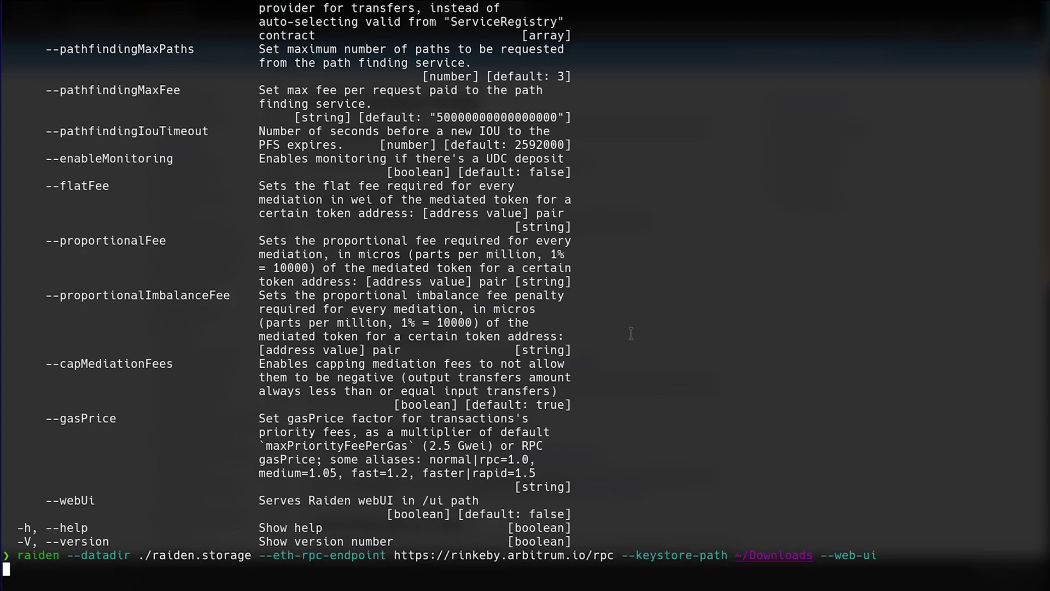
pyautogui.write('y')
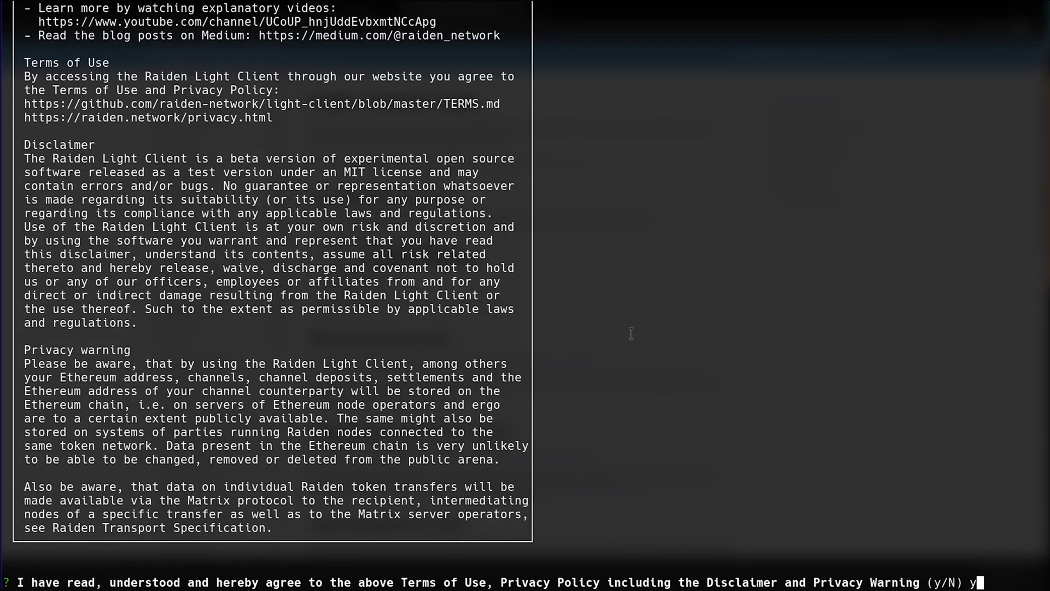
pyautogui.press('Return')
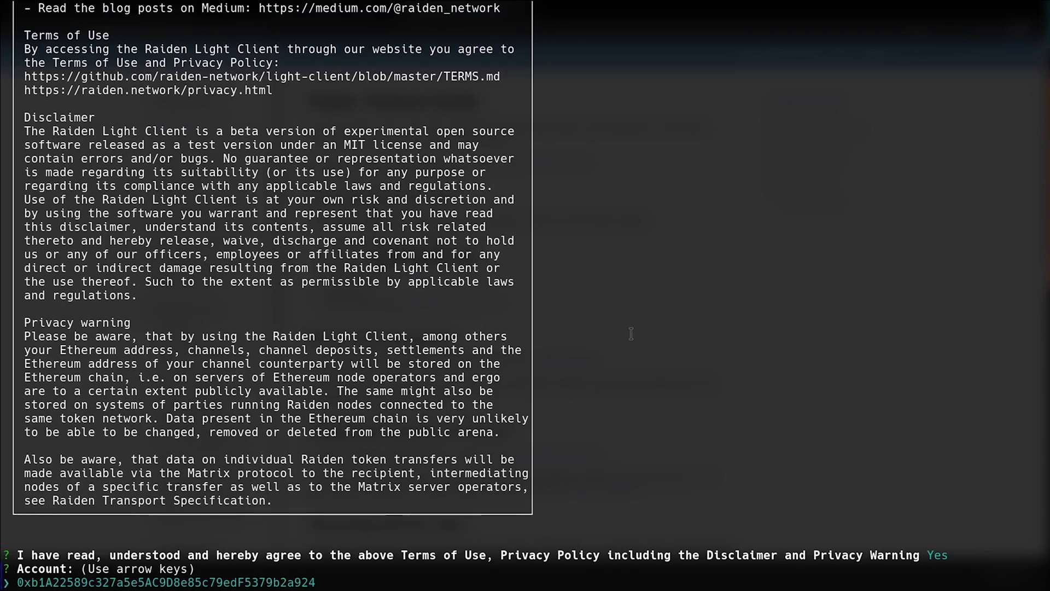
pyautogui.press('Return')
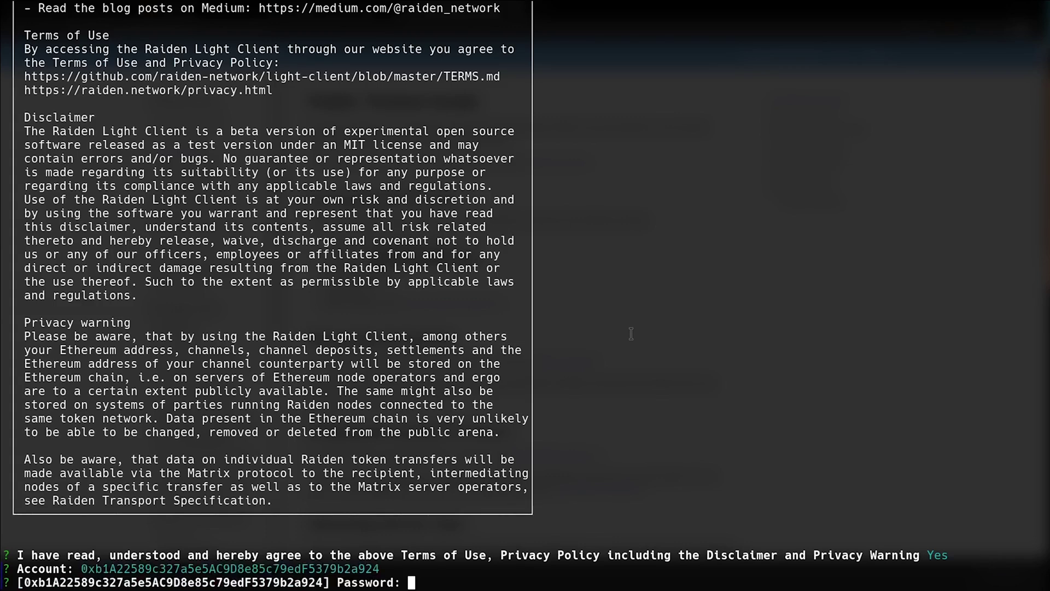
pyautogui.write('********')
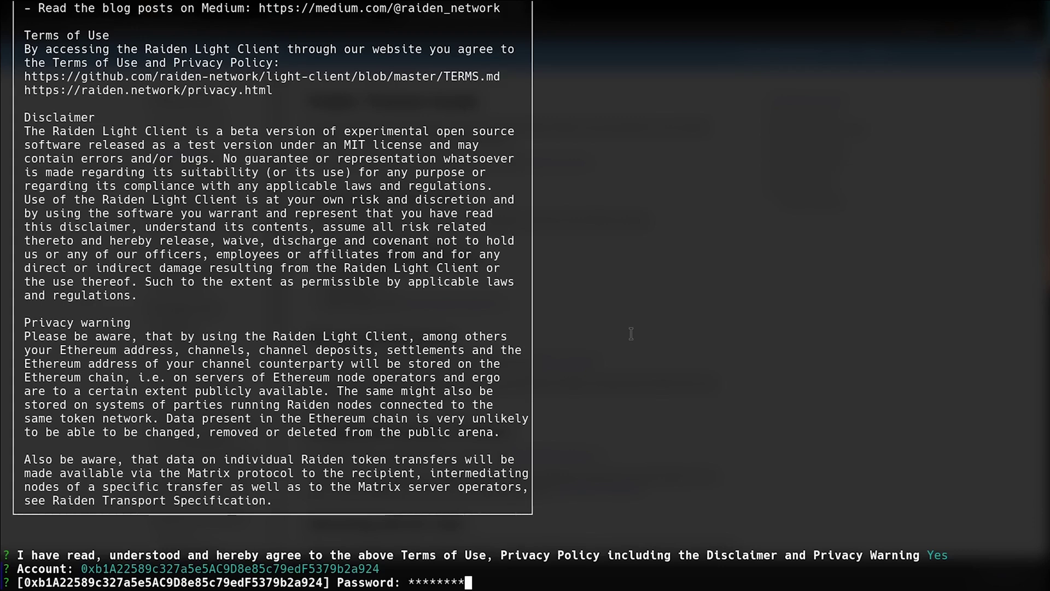
pyautogui.press('Return')
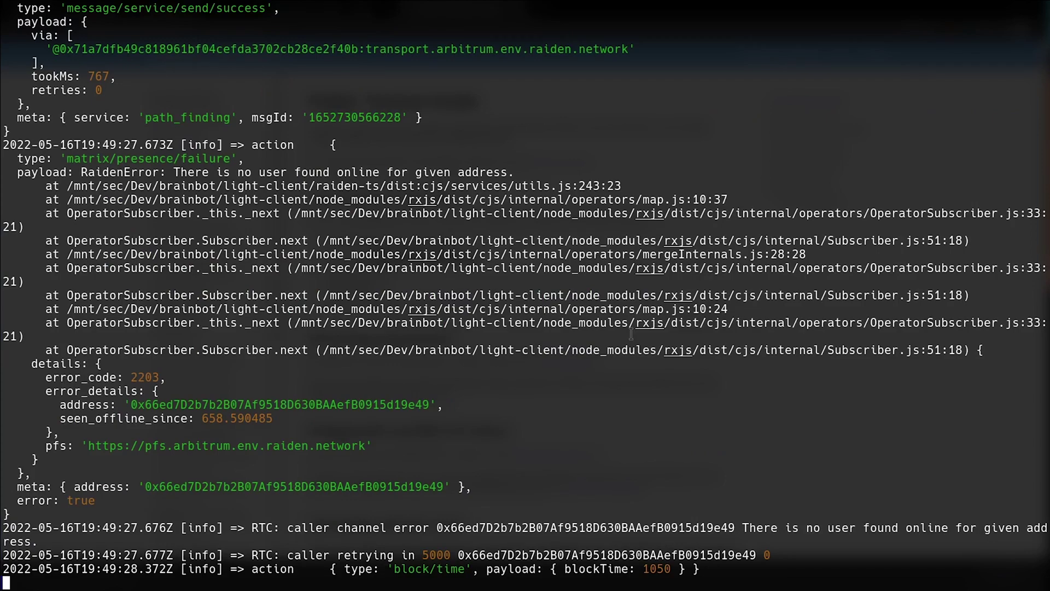
# Step: Leave the Raiden node logging and switch back to the browser's testnet guide
pyautogui.hotkey('alt', 'Tab')
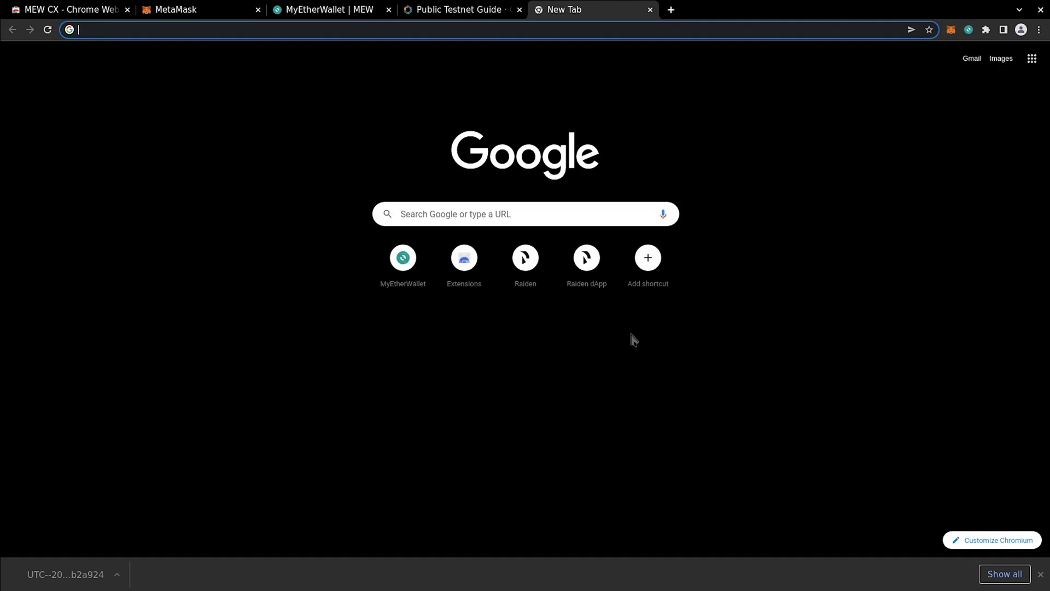
pyautogui.write('http:/lo')
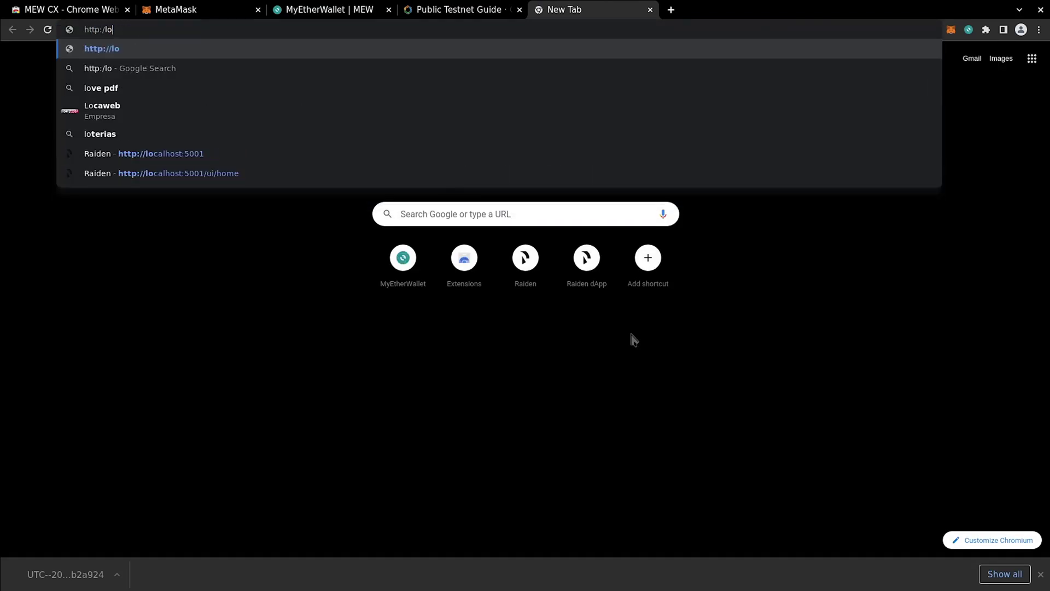
pyautogui.press('BackSpace')
pyautogui.press('BackSpace')
pyautogui.write('/localhost:5001')
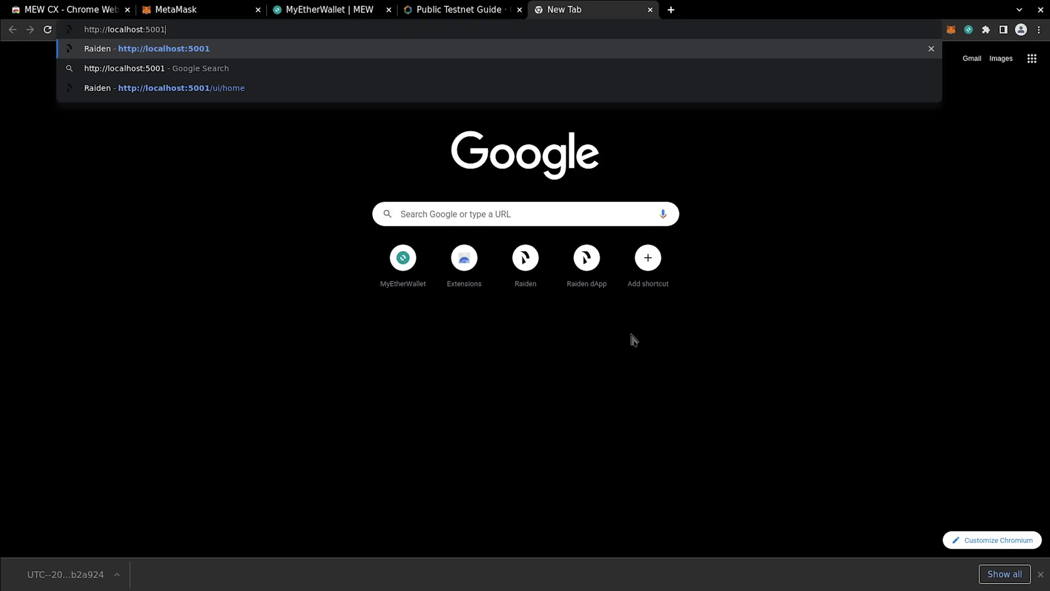
pyautogui.press('Return')
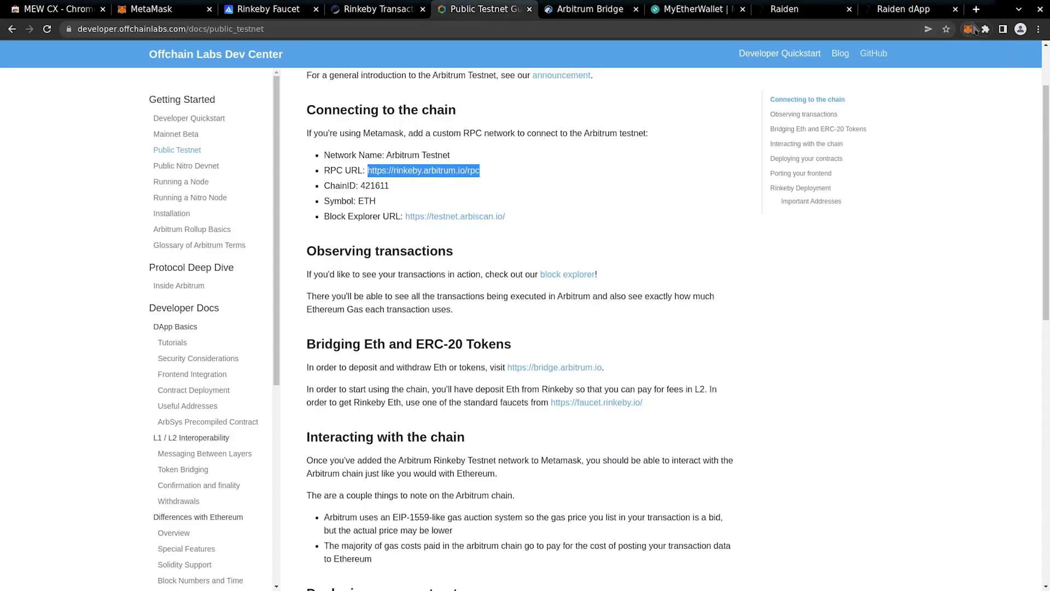
# Step: Open MetaMask from the Raiden dApp page and bring up its network list
pyautogui.click(924, 11)
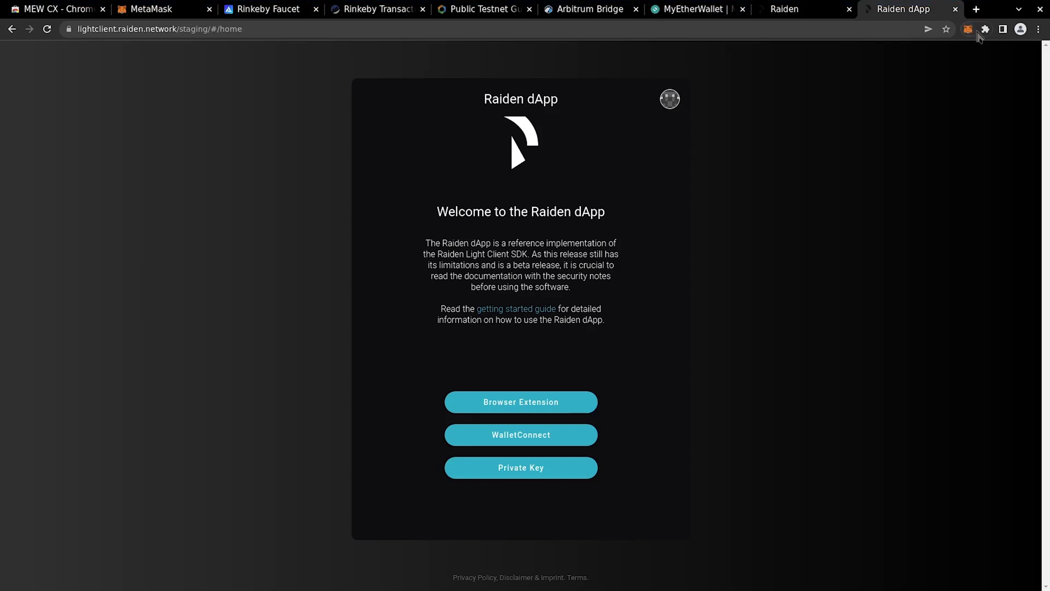
pyautogui.click(968, 31)
pyautogui.click(956, 57)
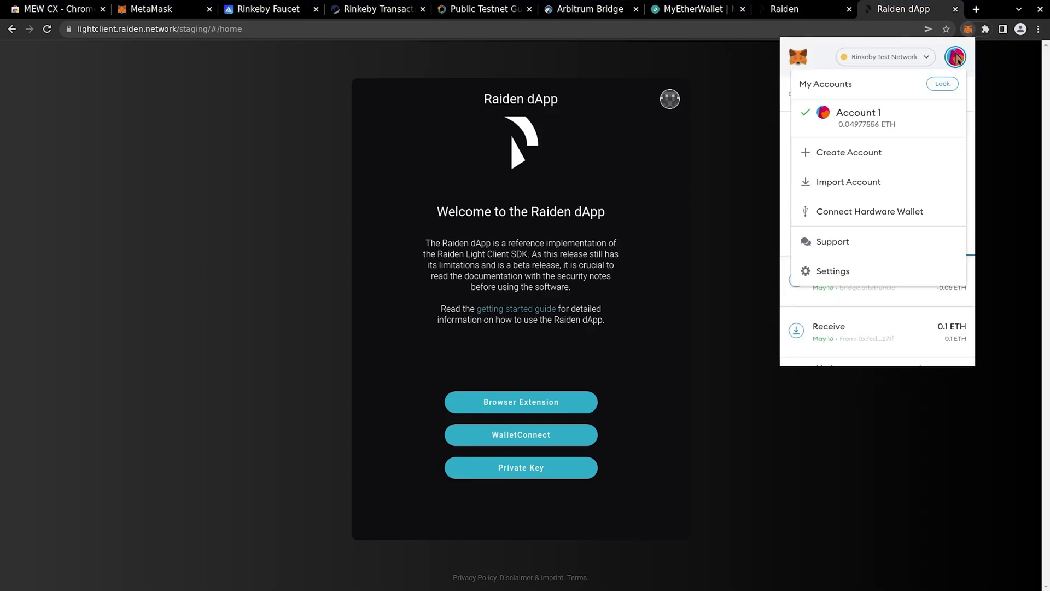
pyautogui.click(963, 62)
pyautogui.click(930, 59)
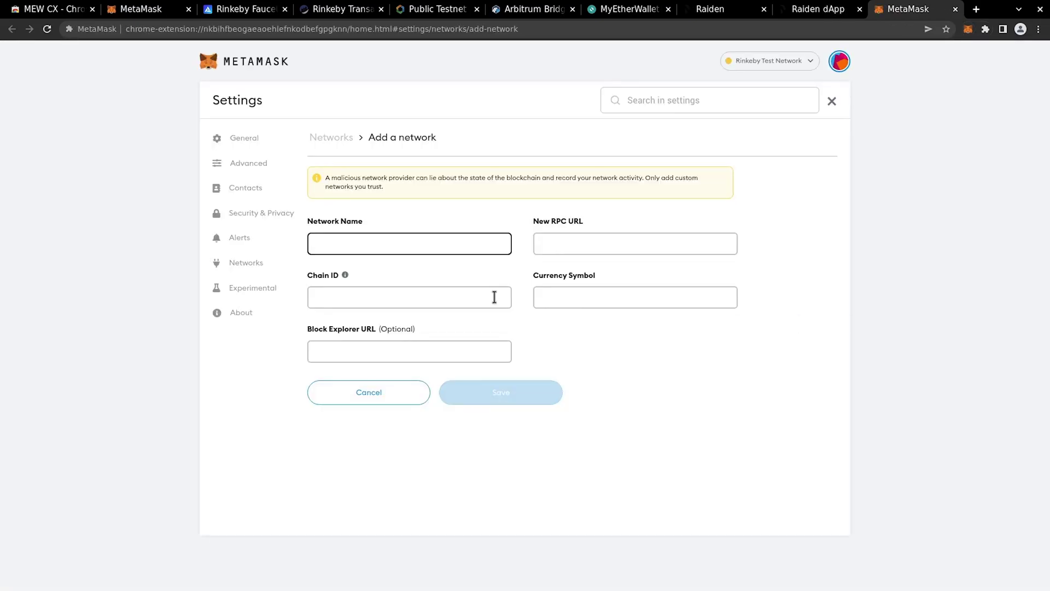
# Step: Enter network name 'Arbitrum Rinkeby' and paste the Arbitrum RPC URL
pyautogui.write('Arbitrum Rinkeby')
pyautogui.press('Tab')
pyautogui.write('https://rinkeby.arbitrum.io/rpc')
pyautogui.press('Tab')
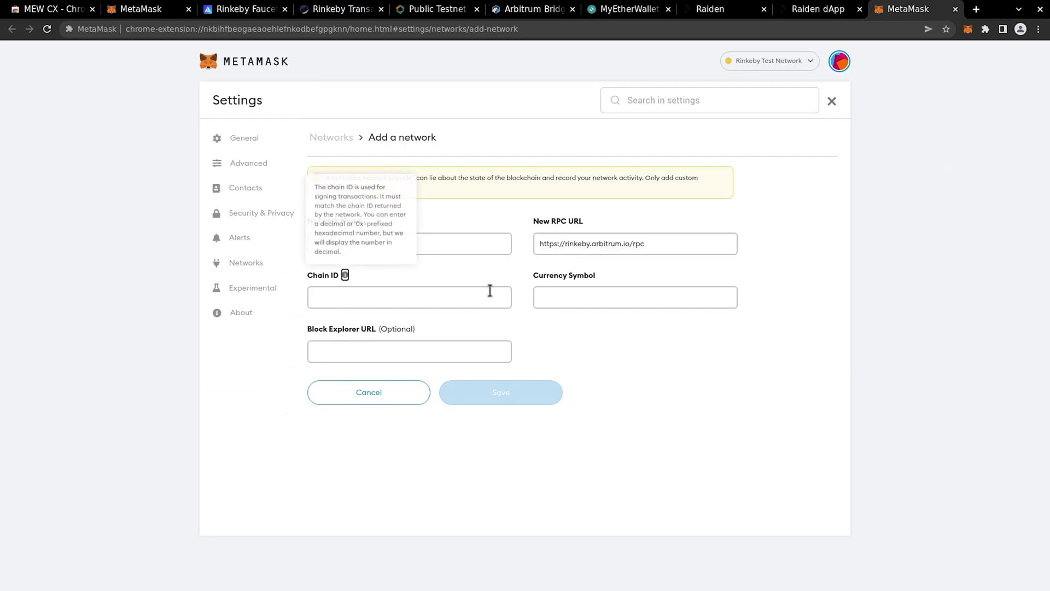
pyautogui.press('Tab')
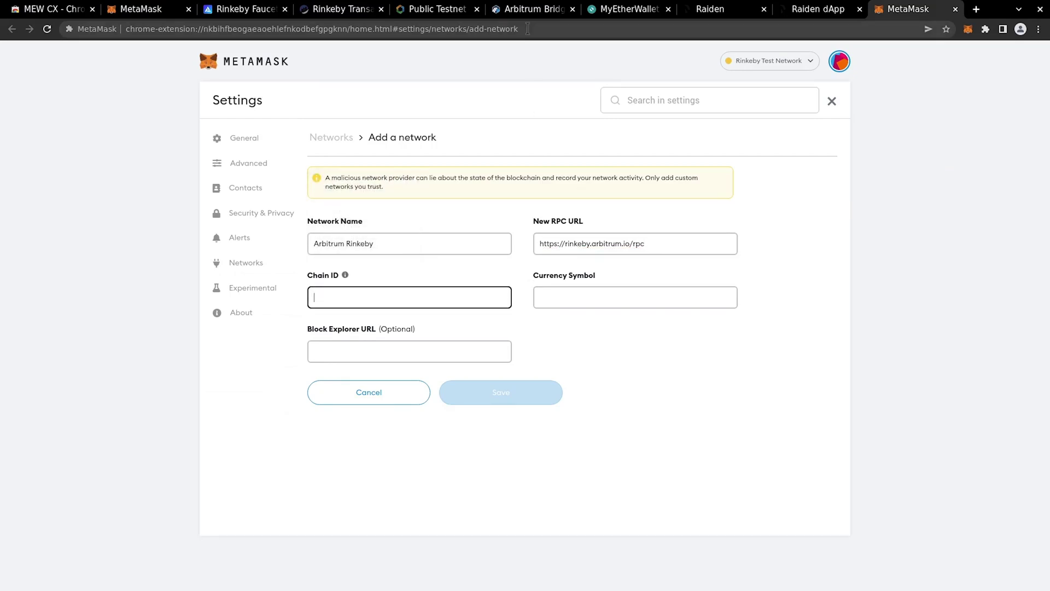
# Step: Copy chain ID 421611 from the guide into the form and set currency symbol ArbETH
pyautogui.click(438, 10)
pyautogui.moveTo(390, 186); pyautogui.dragTo(360, 186)
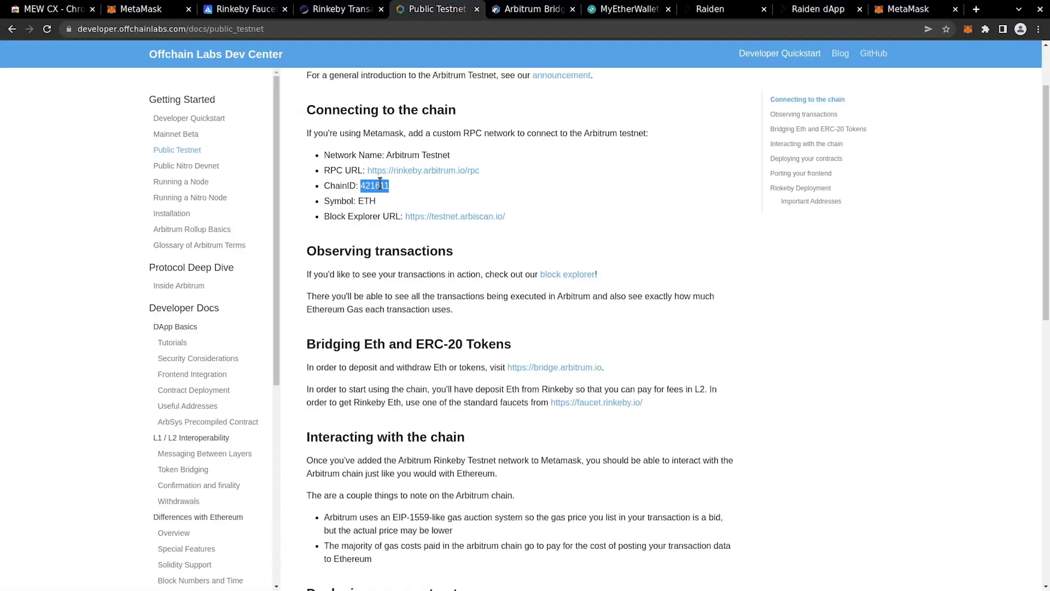
pyautogui.hotkey('ctrl', 'c')
pyautogui.click(908, 10)
pyautogui.hotkey('ctrl', 'v')
pyautogui.press('Tab')
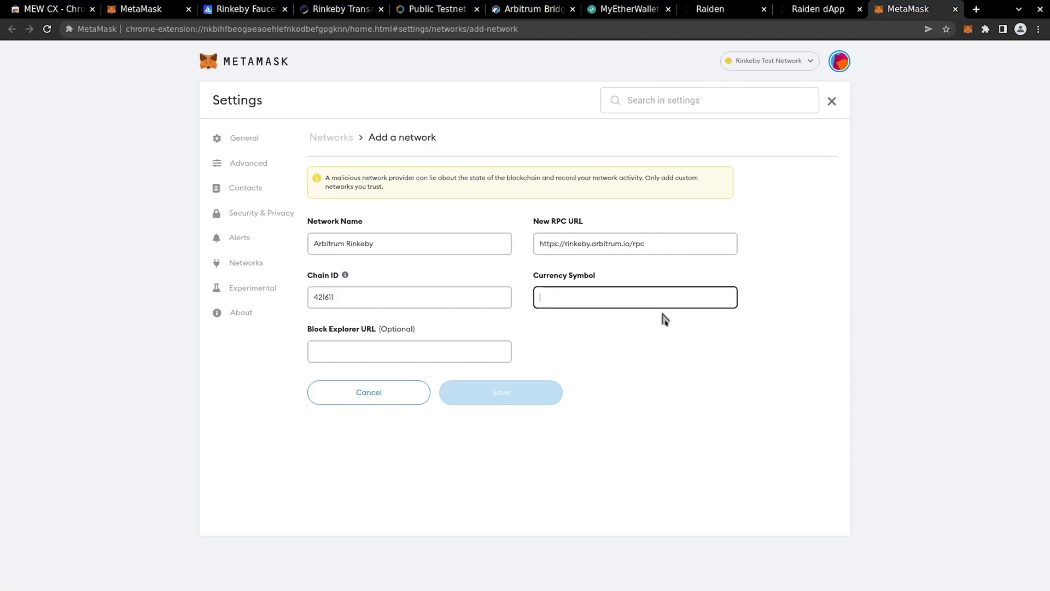
pyautogui.write('ArbETH')
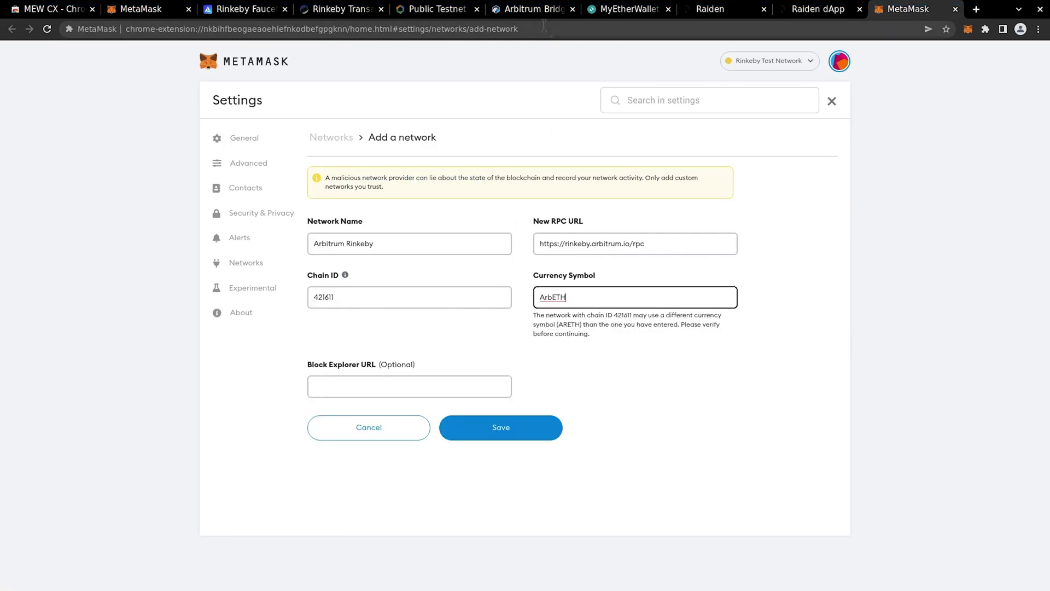
# Step: Paste the guide's block explorer URL and save the Arbitrum Rinkeby network
pyautogui.click(437, 8)
pyautogui.moveTo(506, 216); pyautogui.dragTo(405, 219)
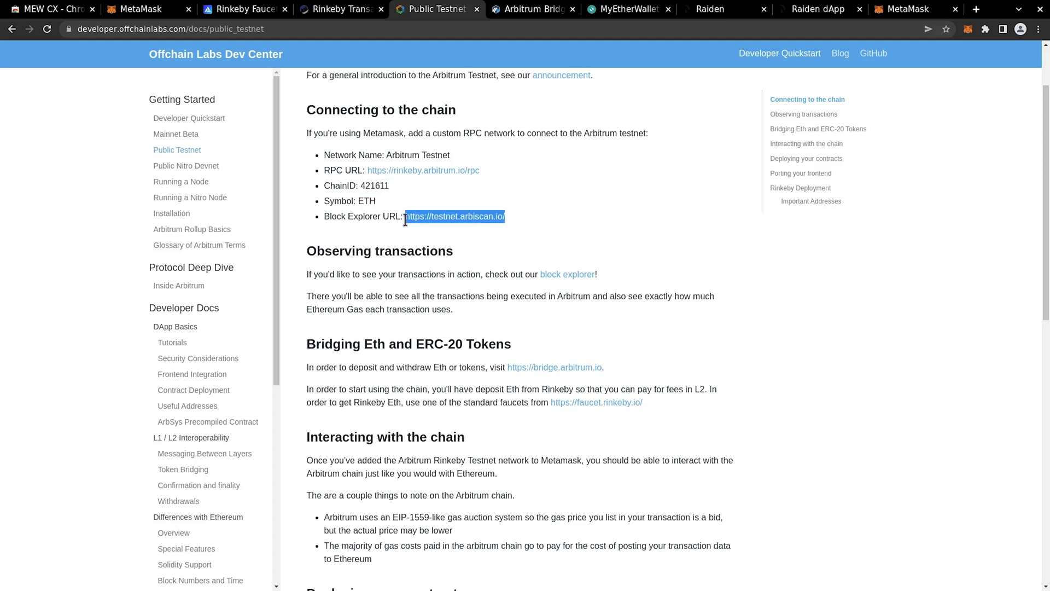
pyautogui.click(909, 9)
pyautogui.click(403, 384)
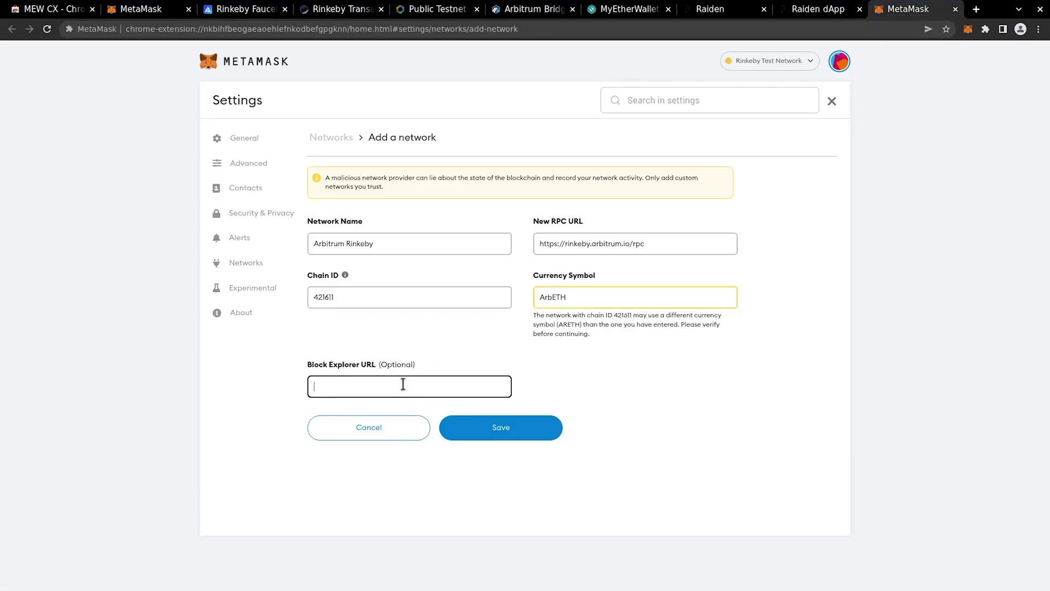
pyautogui.hotkey('ctrl', 'v')
pyautogui.click(495, 434)
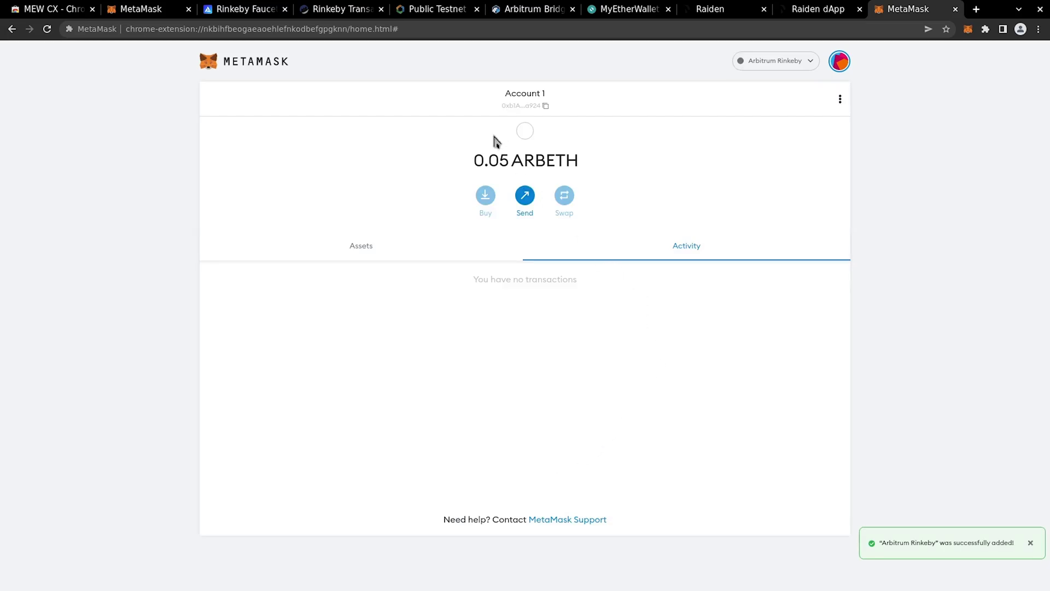
# Step: Check the 0.05 ARBETH balance and close the MetaMask page
pyautogui.moveTo(471, 162); pyautogui.dragTo(591, 164)
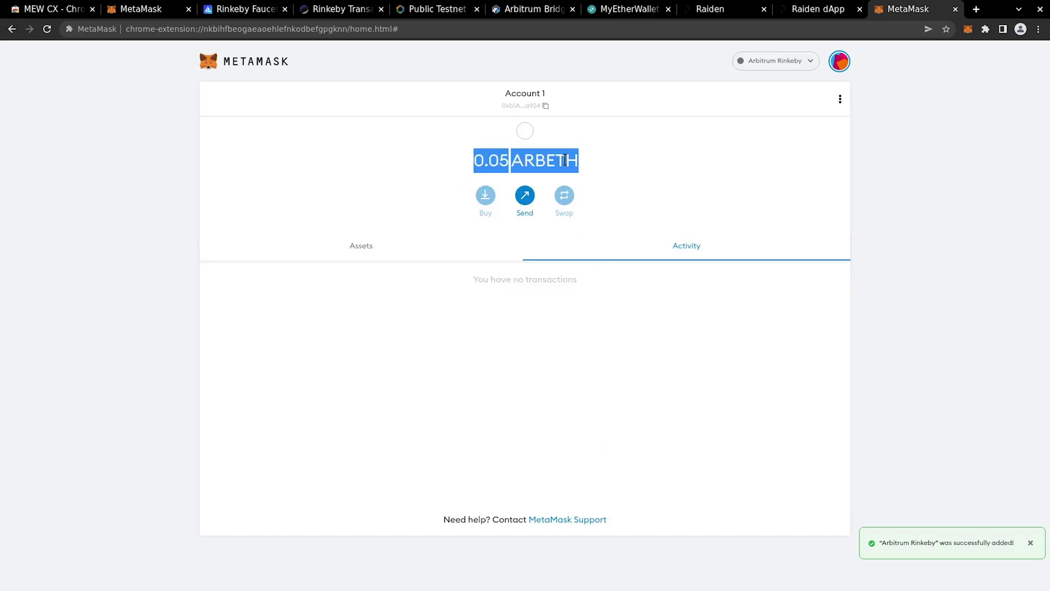
pyautogui.click(564, 160)
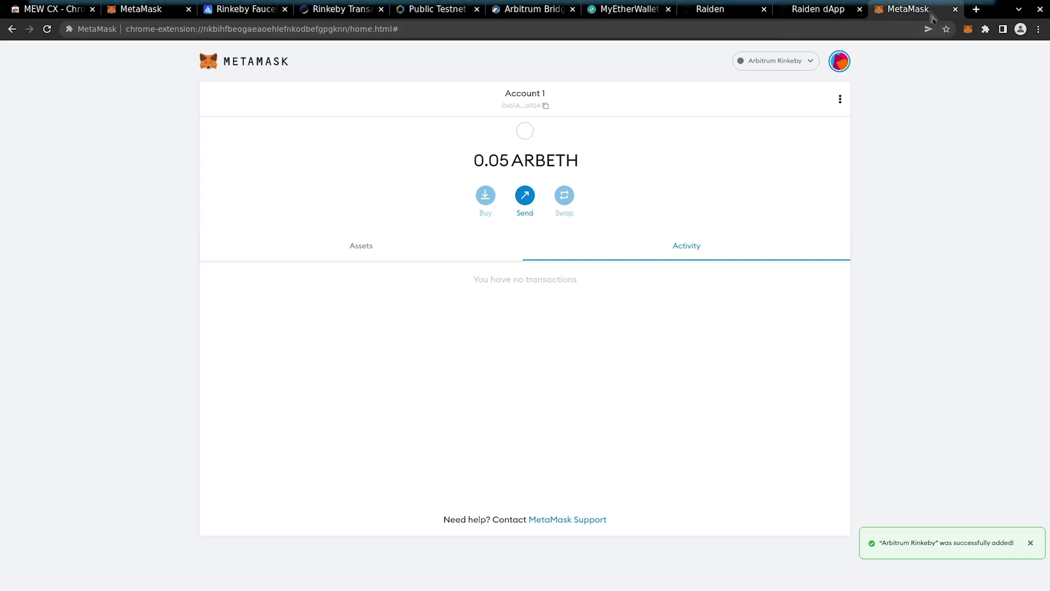
pyautogui.click(956, 9)
# Step: Replace the dApp tab with the Raiden light client staging page (raiden.network/staging)
pyautogui.hotkey('ctrl', 'w')
pyautogui.hotkey('ctrl', 't')
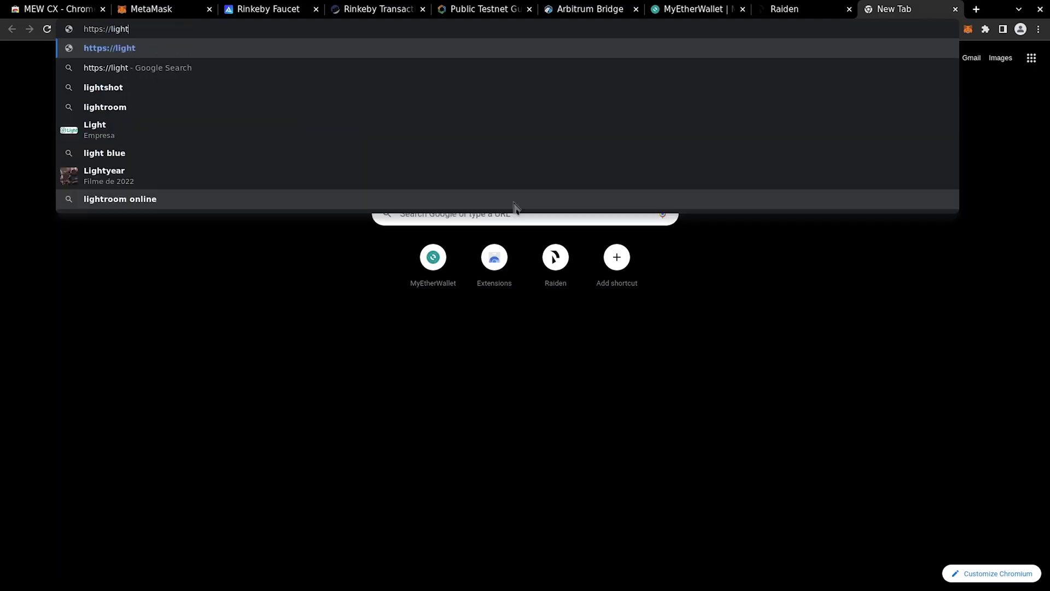
pyautogui.press('BackSpace')
pyautogui.press('BackSpace')
pyautogui.press('BackSpace')
pyautogui.press('BackSpace')
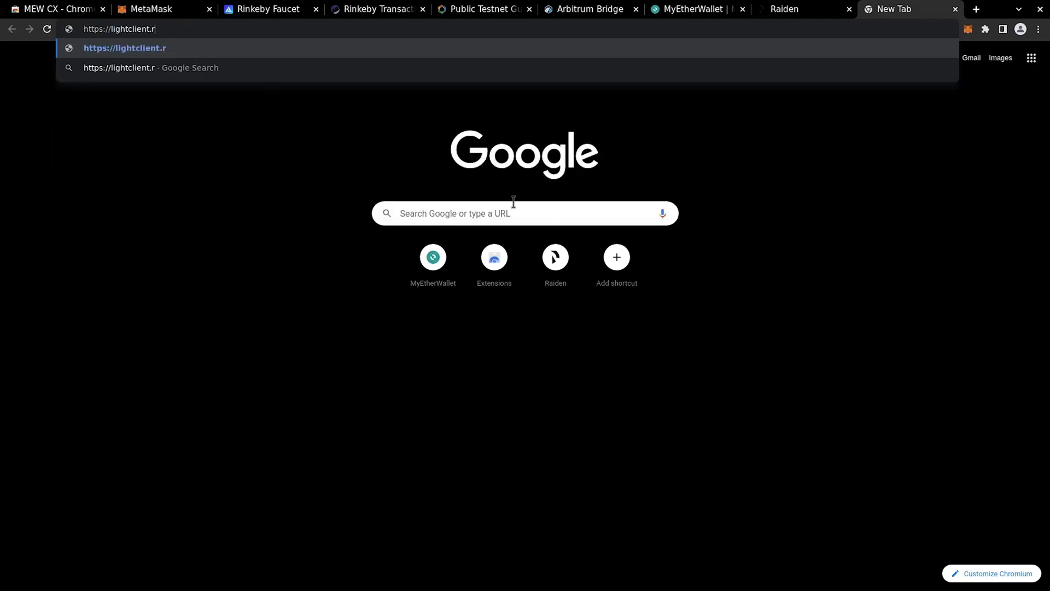
pyautogui.write('raiden.network/staging')
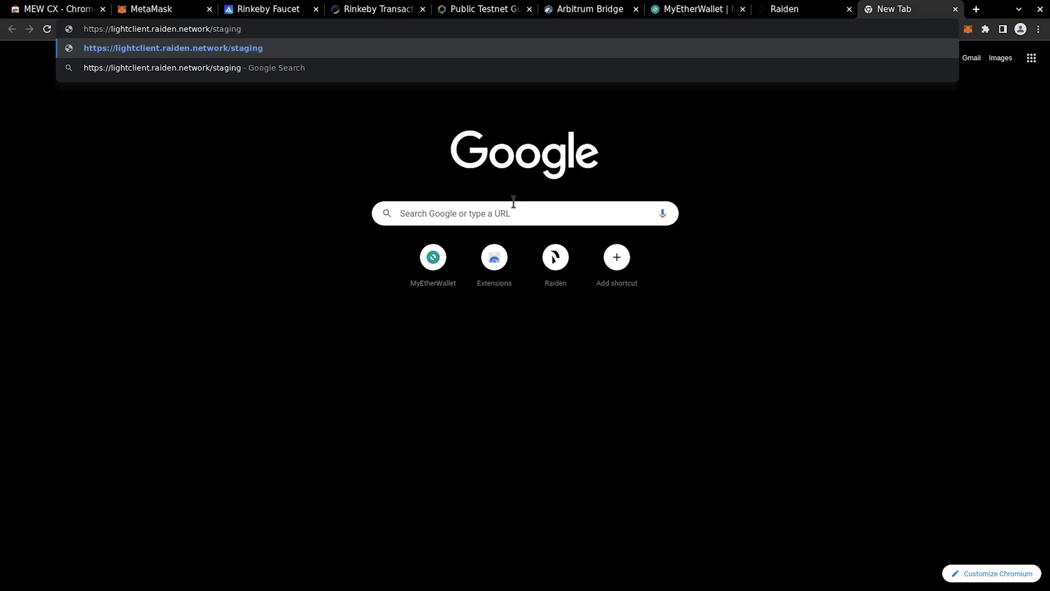
pyautogui.press('Return')
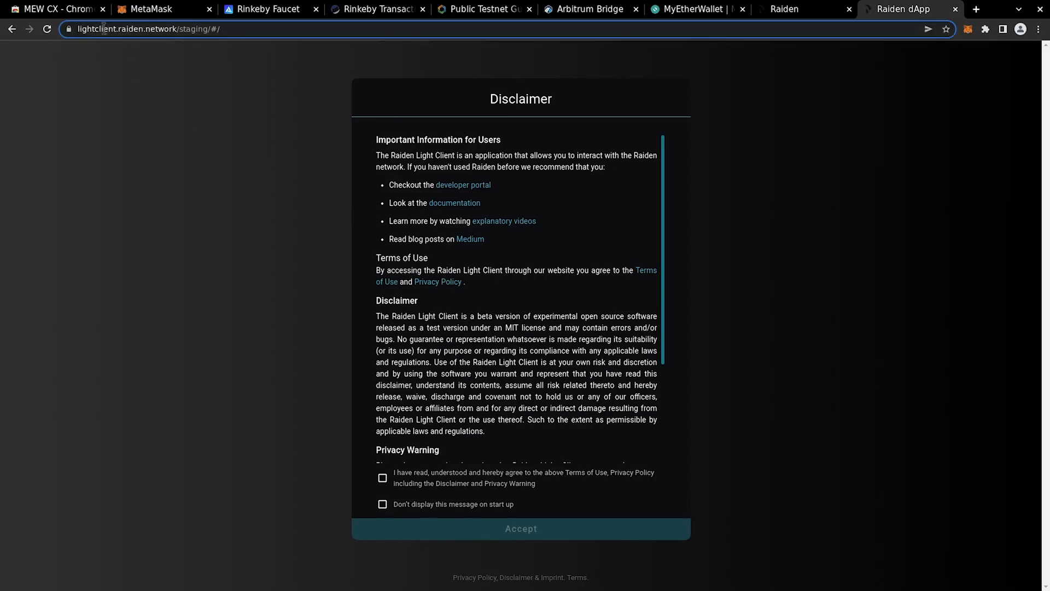
# Step: Accept the disclaimer, connect MetaMask Account 1 via the browser extension, and sign the login
pyautogui.click(397, 480)
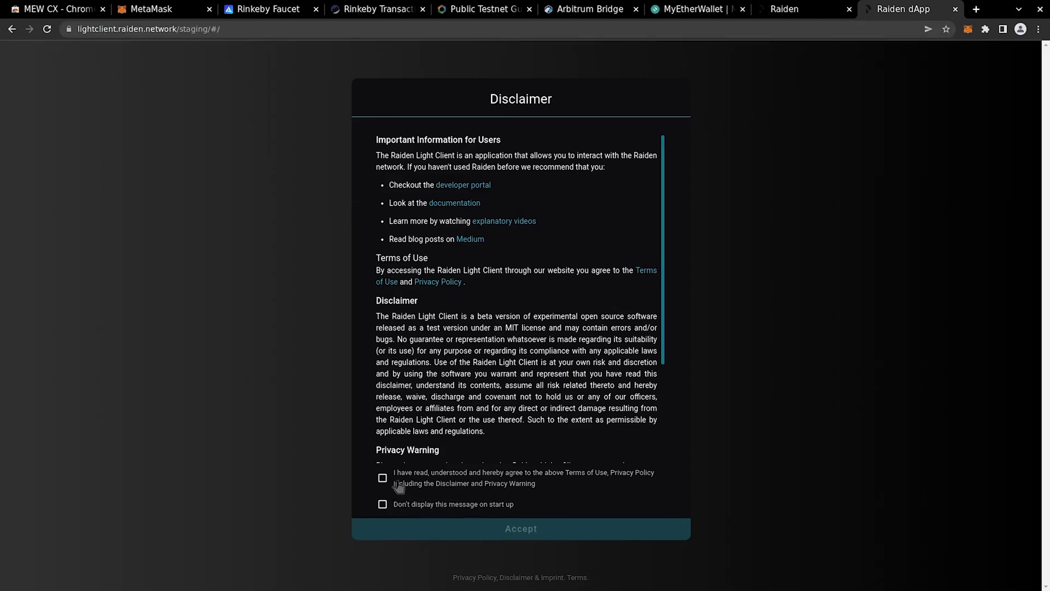
pyautogui.click(408, 506)
pyautogui.click(553, 529)
pyautogui.click(521, 402)
pyautogui.click(482, 377)
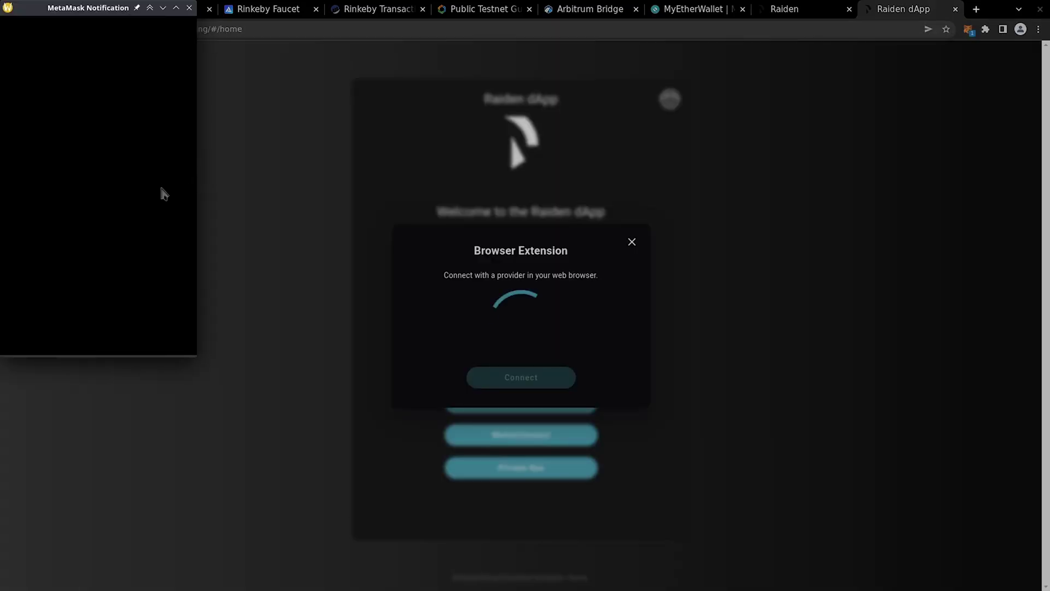
pyautogui.click(142, 333)
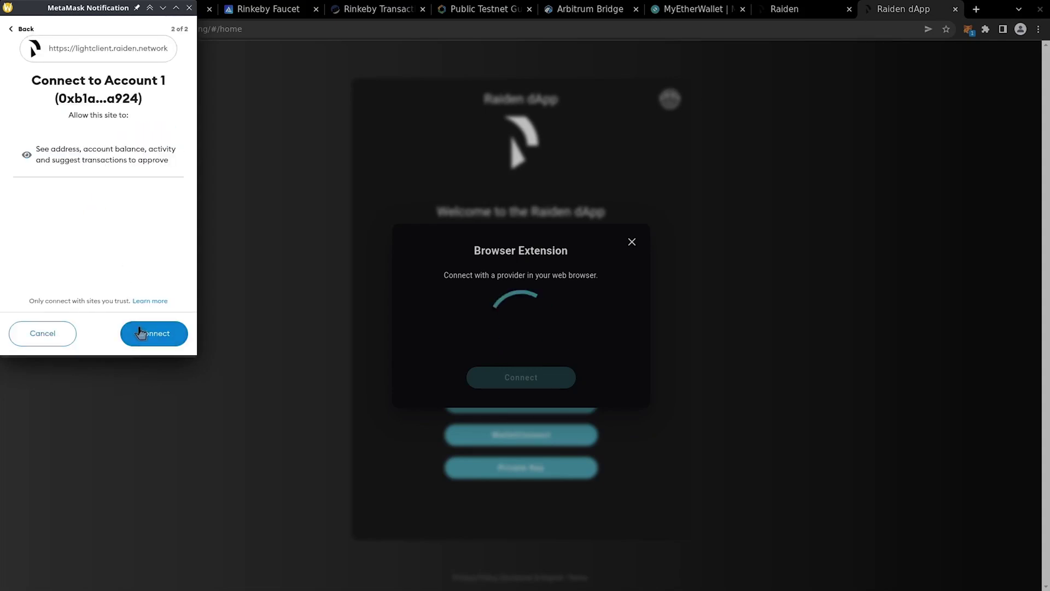
pyautogui.click(146, 335)
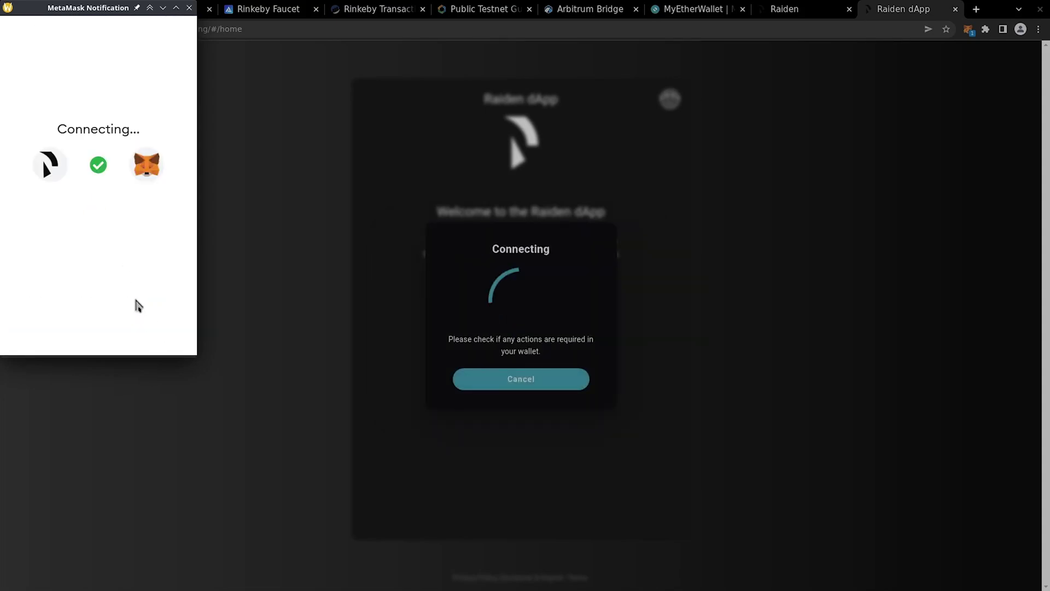
pyautogui.click(141, 327)
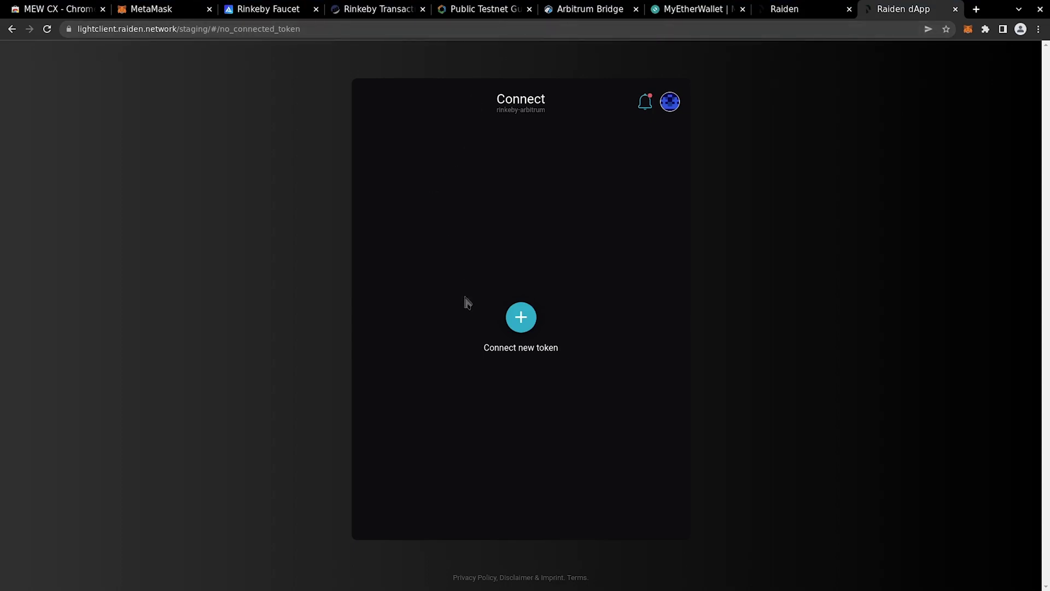
# Step: Connect a new token, choosing TKN from the list
pyautogui.click(521, 317)
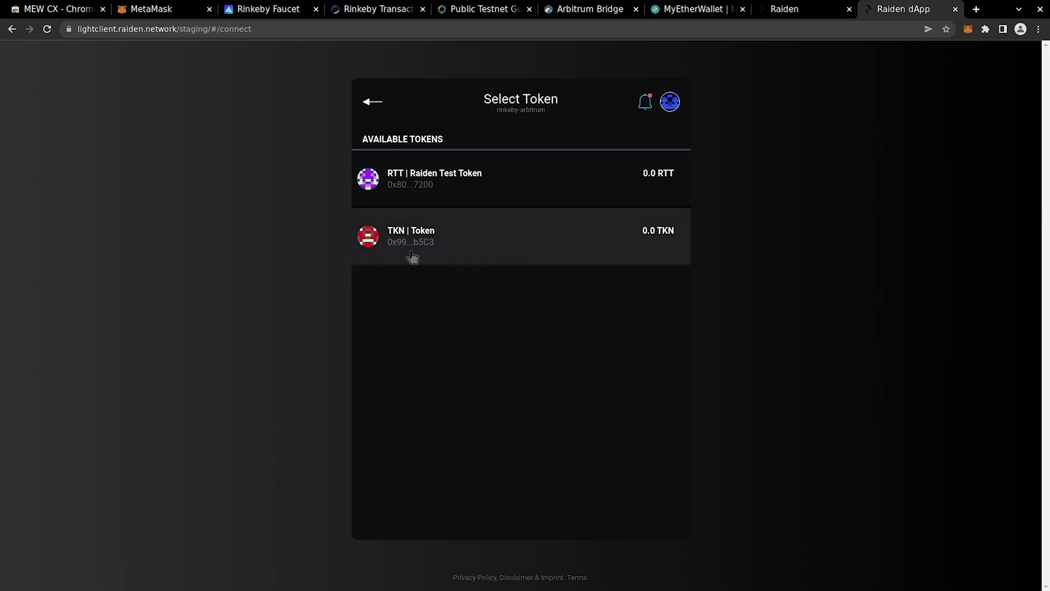
pyautogui.click(445, 261)
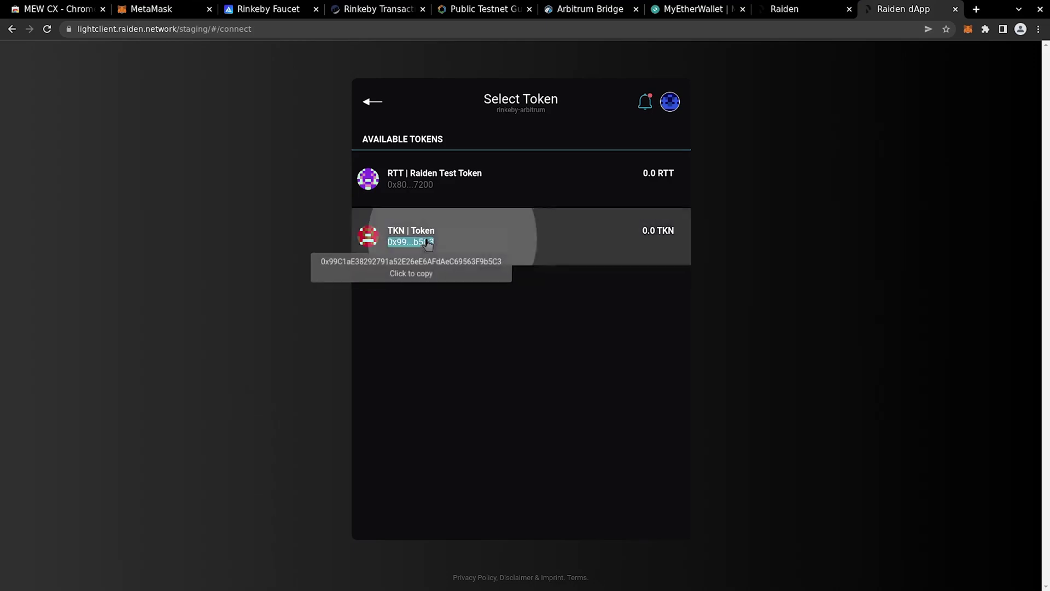
pyautogui.click(444, 235)
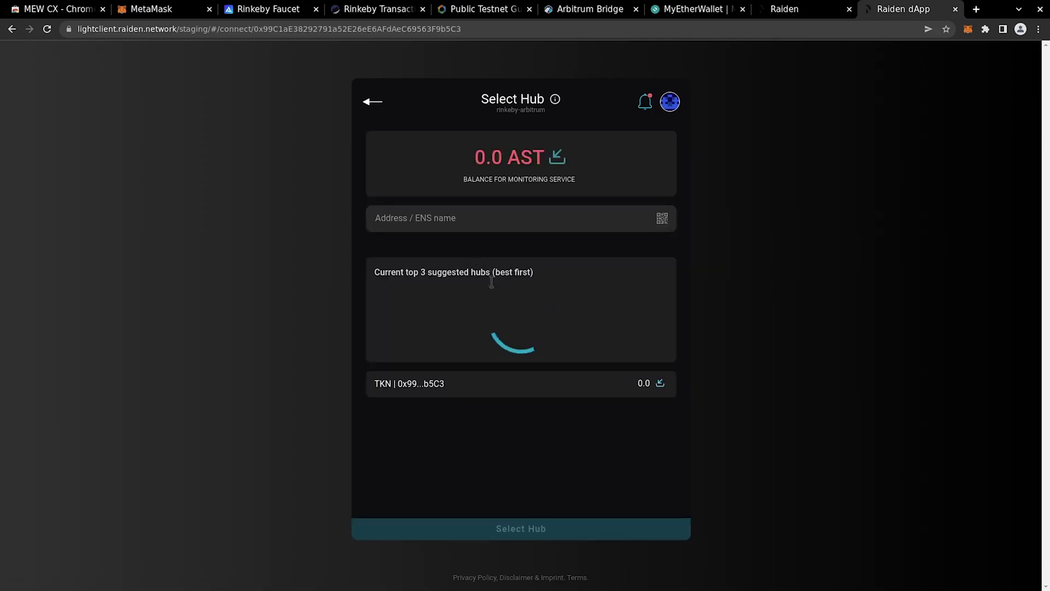
# Step: Mint and deposit 160.0 AST for the monitoring service, confirming each MetaMask transaction
pyautogui.click(558, 159)
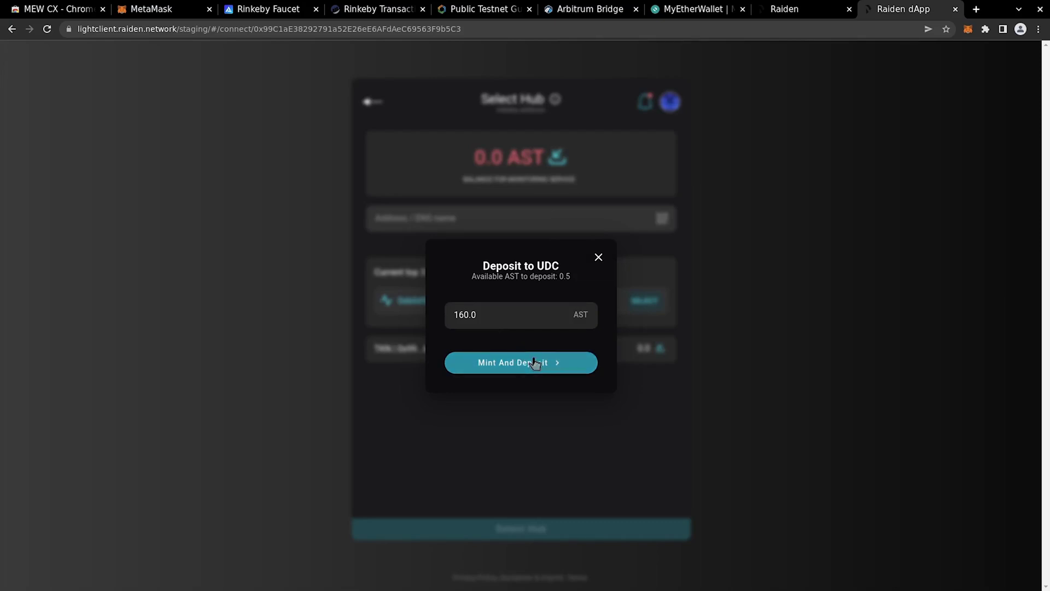
pyautogui.moveTo(538, 266); pyautogui.dragTo(559, 268)
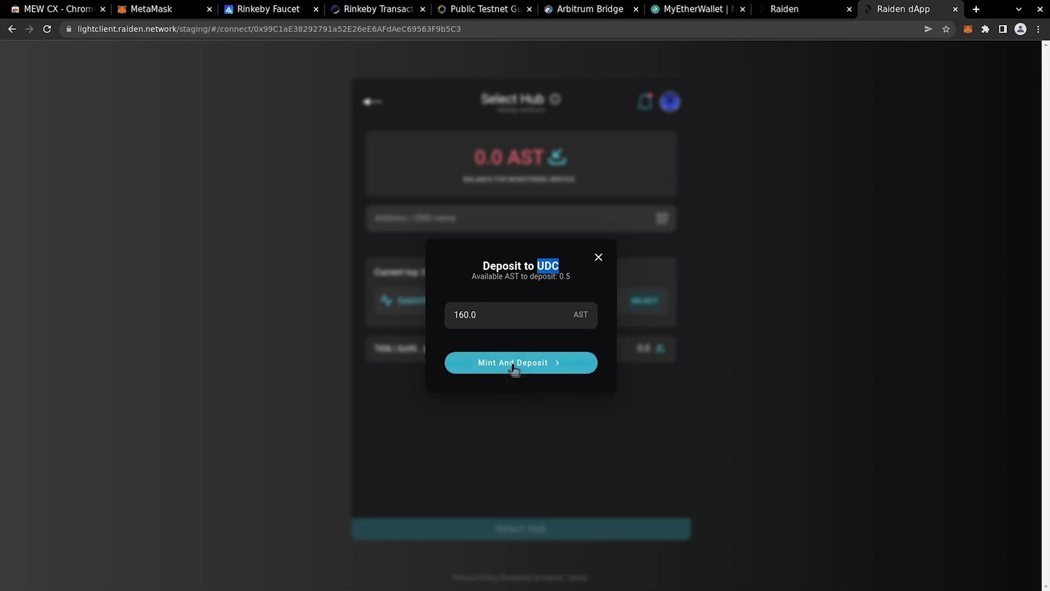
pyautogui.click(561, 363)
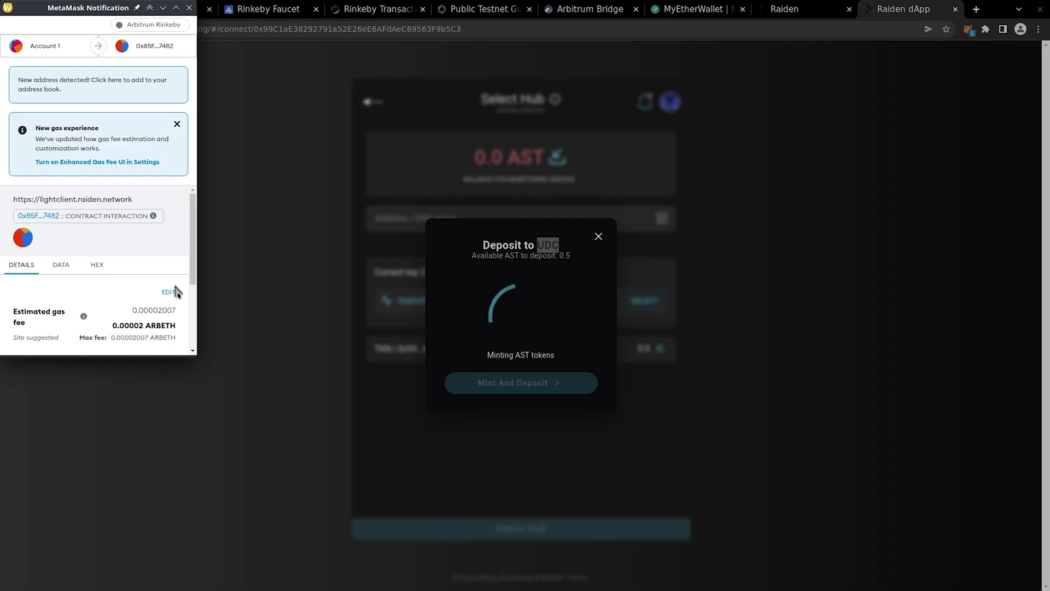
pyautogui.scroll(-3, 191, 276)
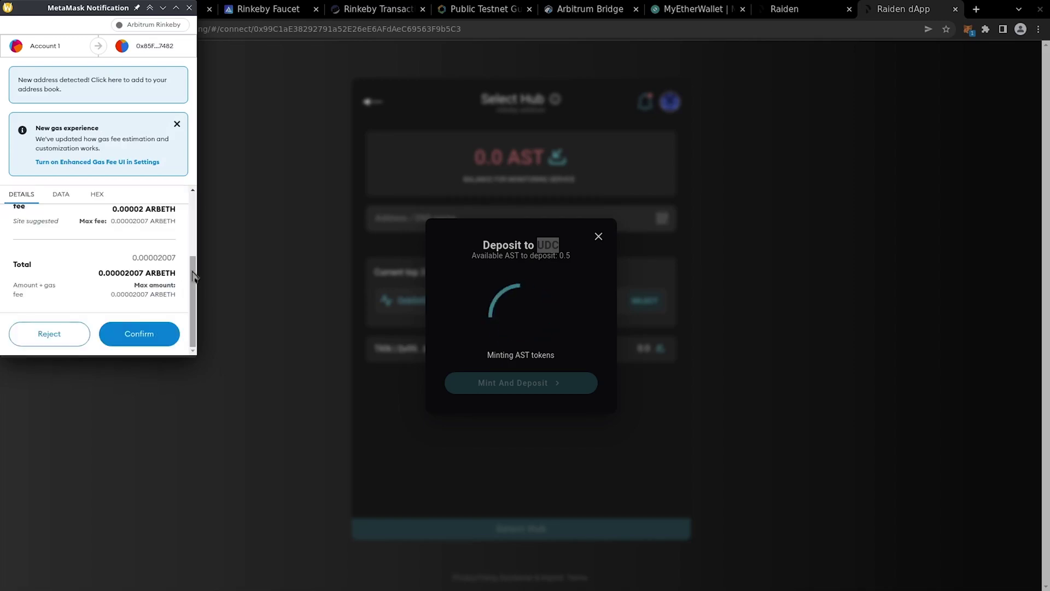
pyautogui.click(141, 332)
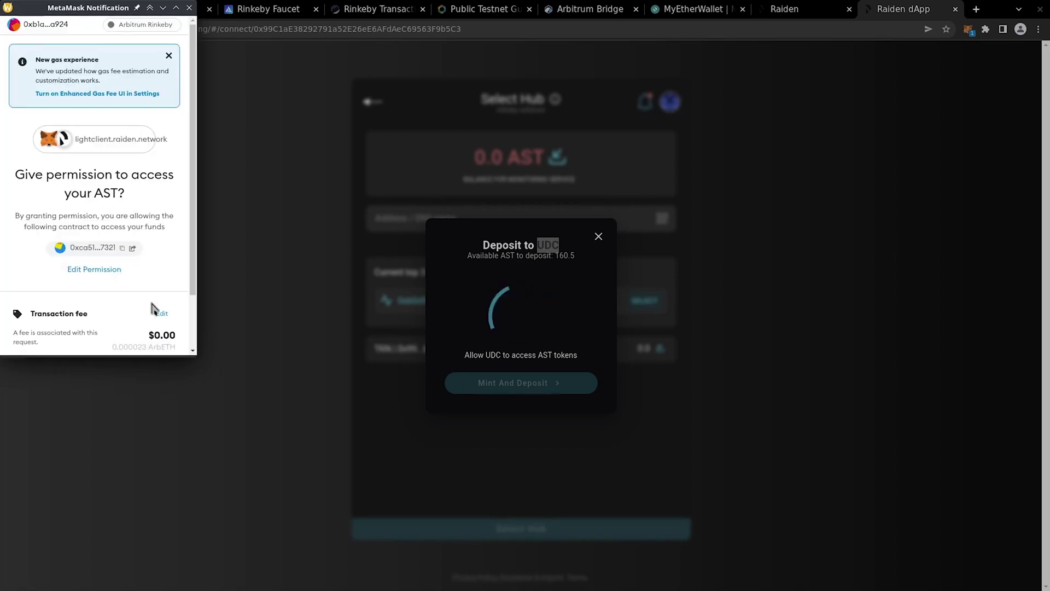
pyautogui.scroll(-2, 158, 317)
pyautogui.click(139, 335)
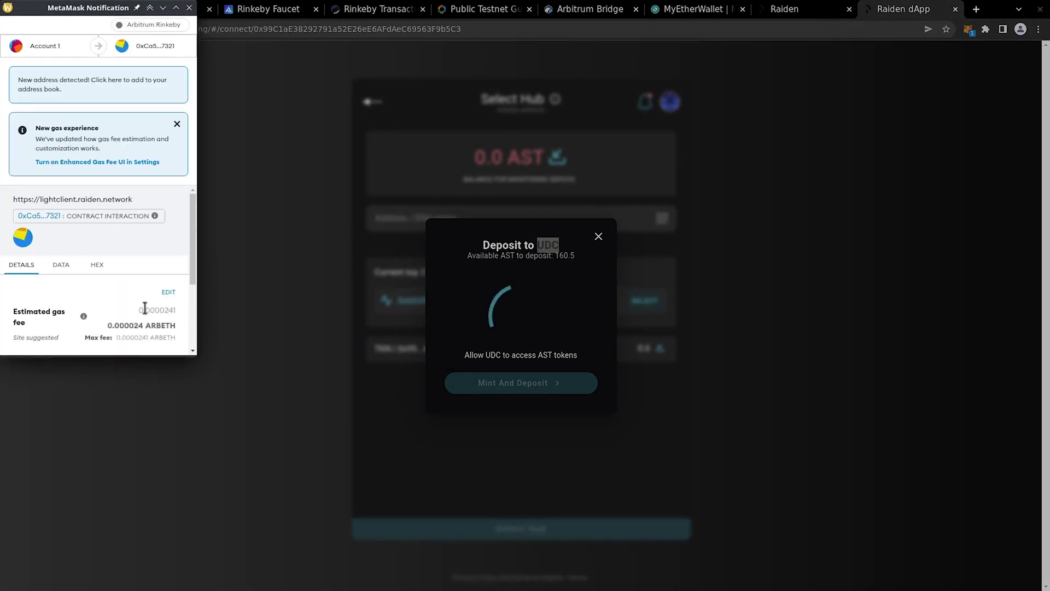
pyautogui.scroll(-3, 159, 312)
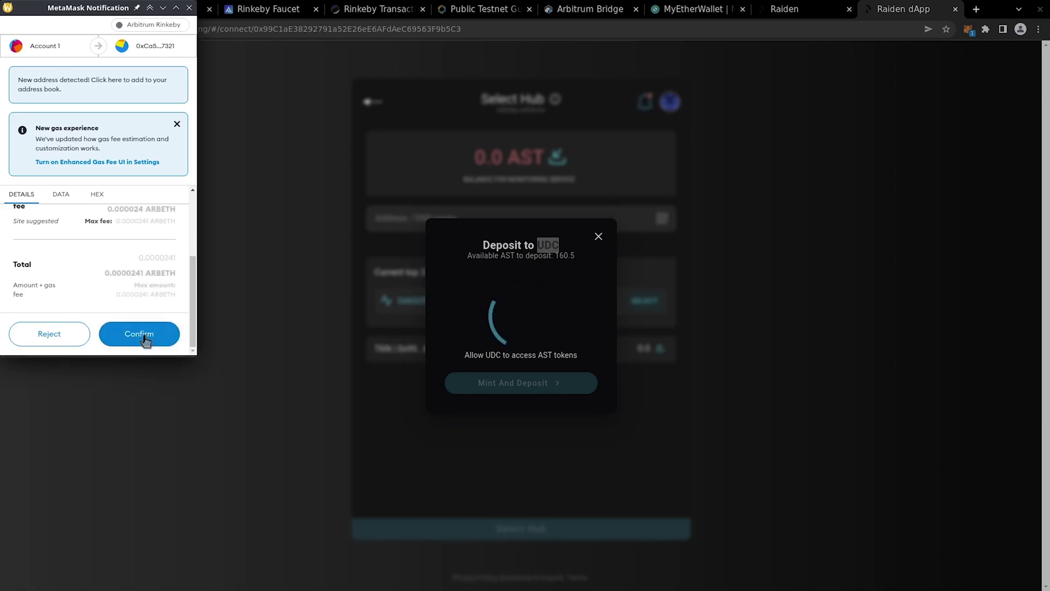
pyautogui.click(141, 339)
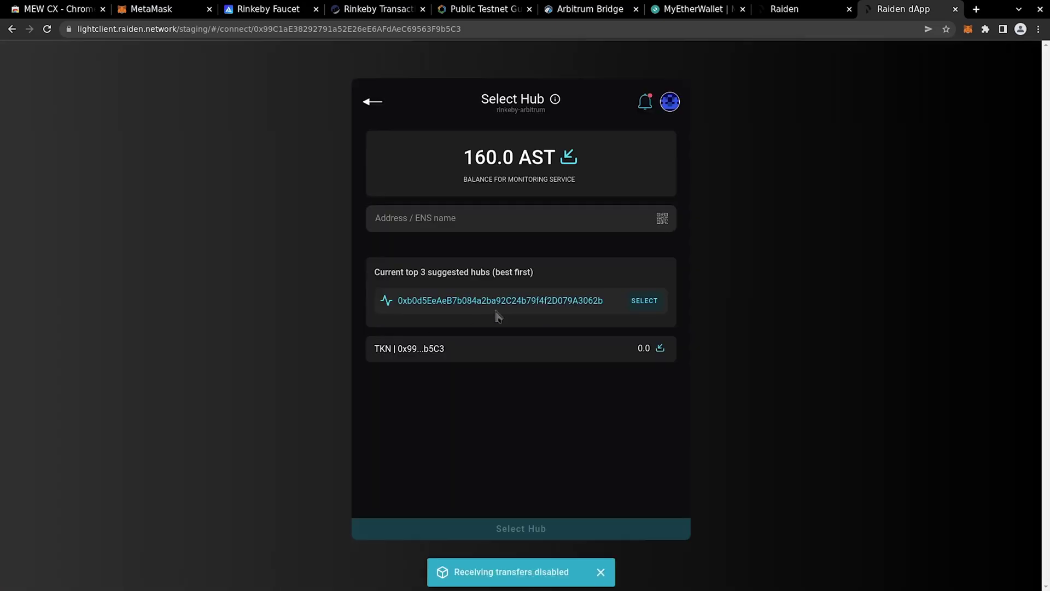
# Step: Paste the CLI full node's account address as the TKN hub and select it
pyautogui.doubleClick(428, 301)
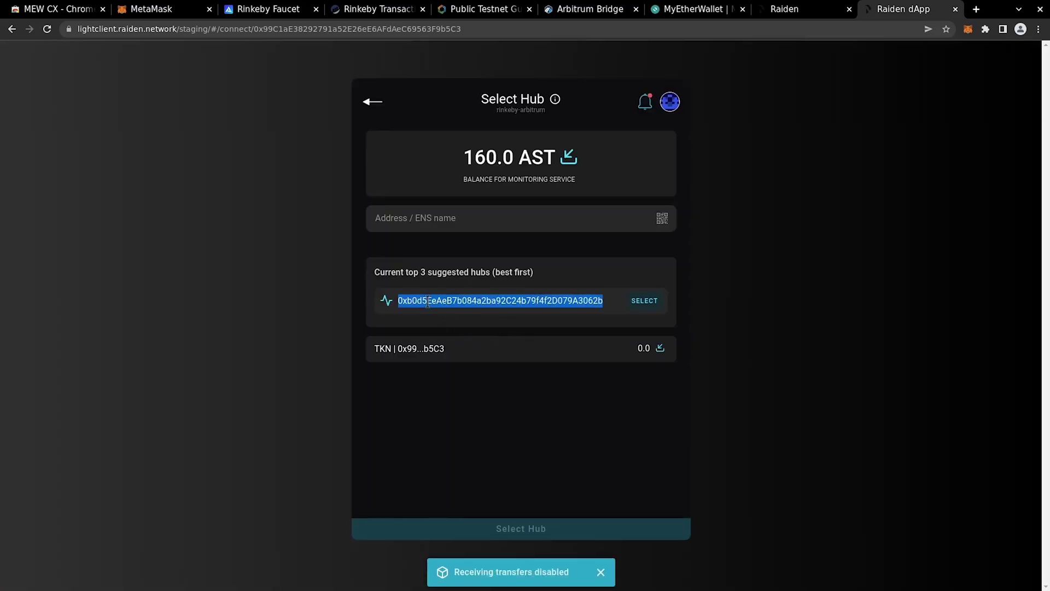
pyautogui.click(783, 8)
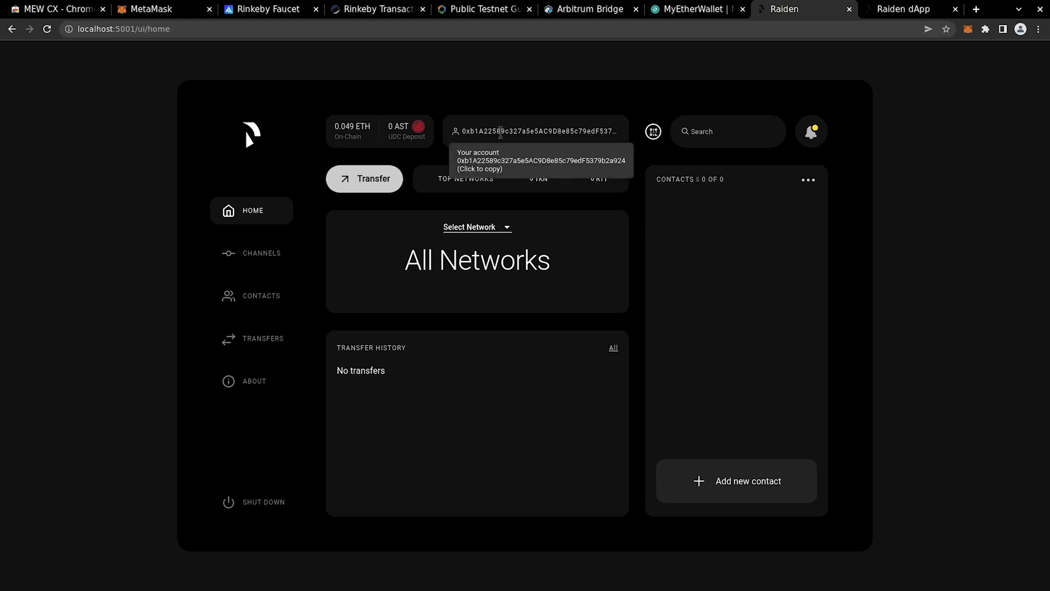
pyautogui.click(902, 9)
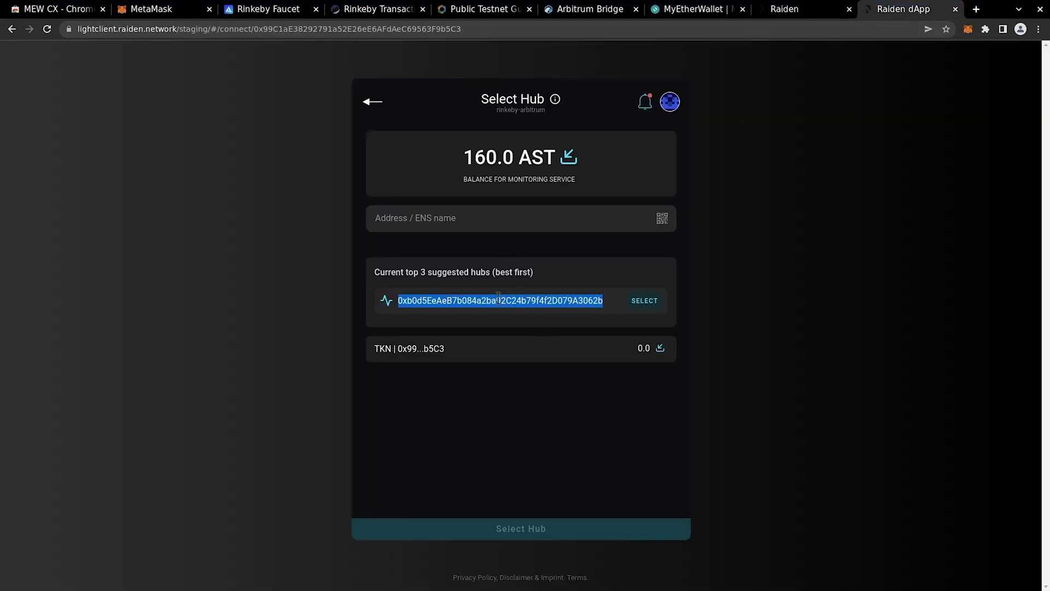
pyautogui.click(509, 215)
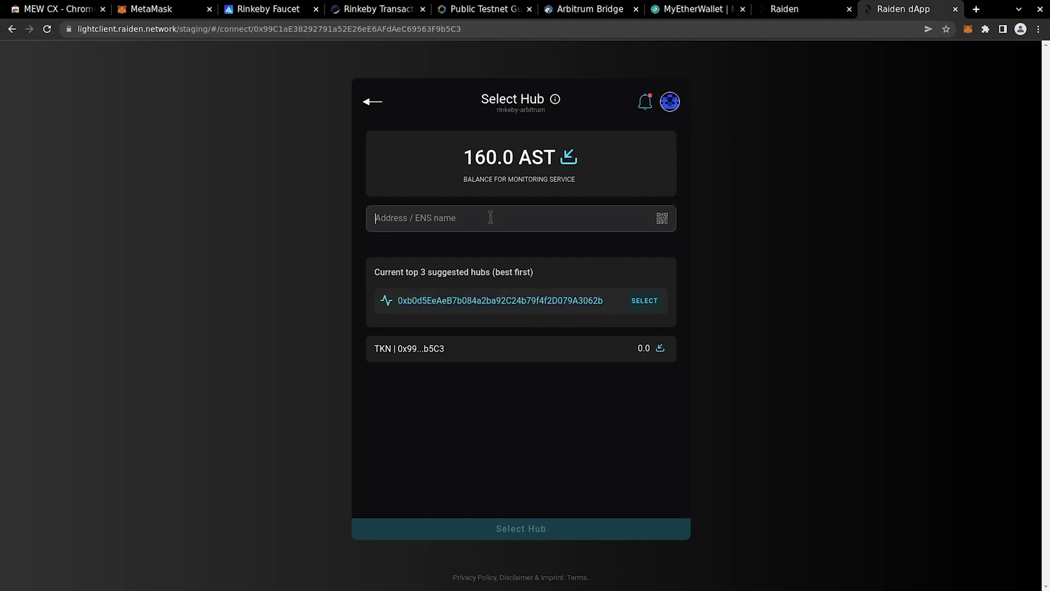
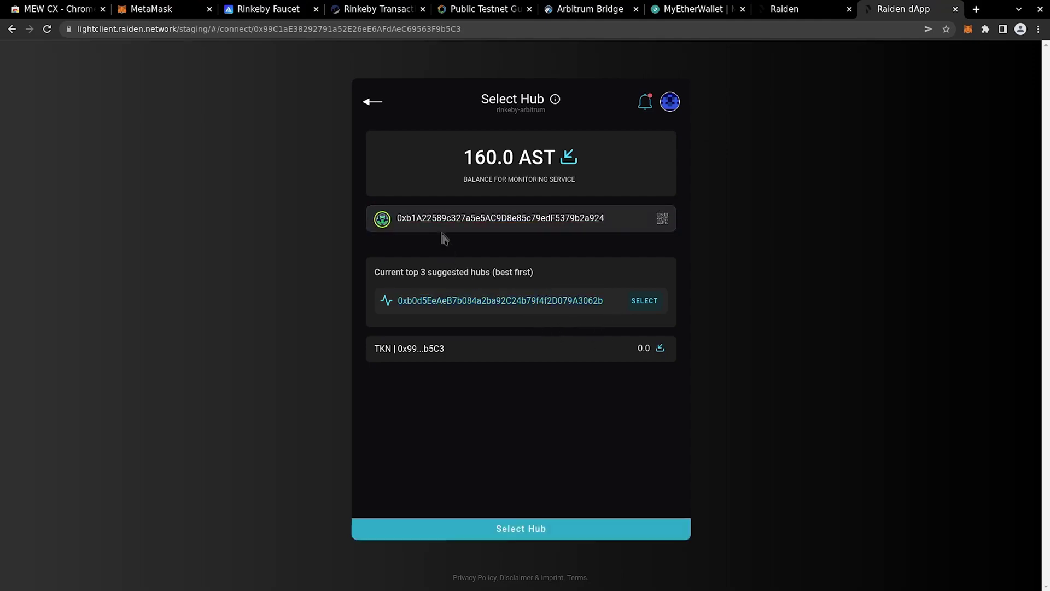
pyautogui.doubleClick(516, 219)
pyautogui.hotkey('ctrl', 'c')
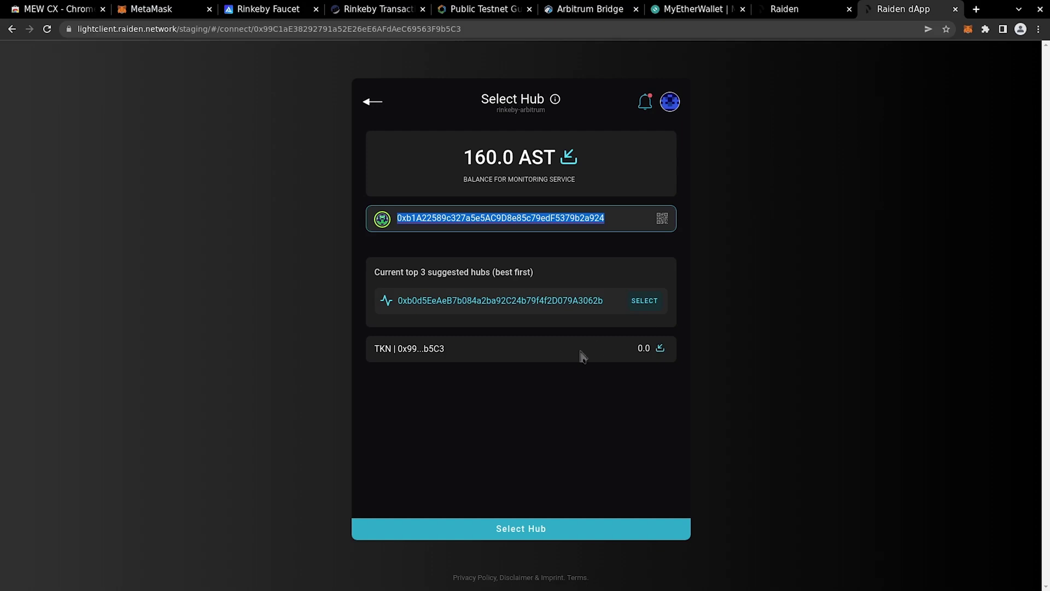
pyautogui.click(514, 529)
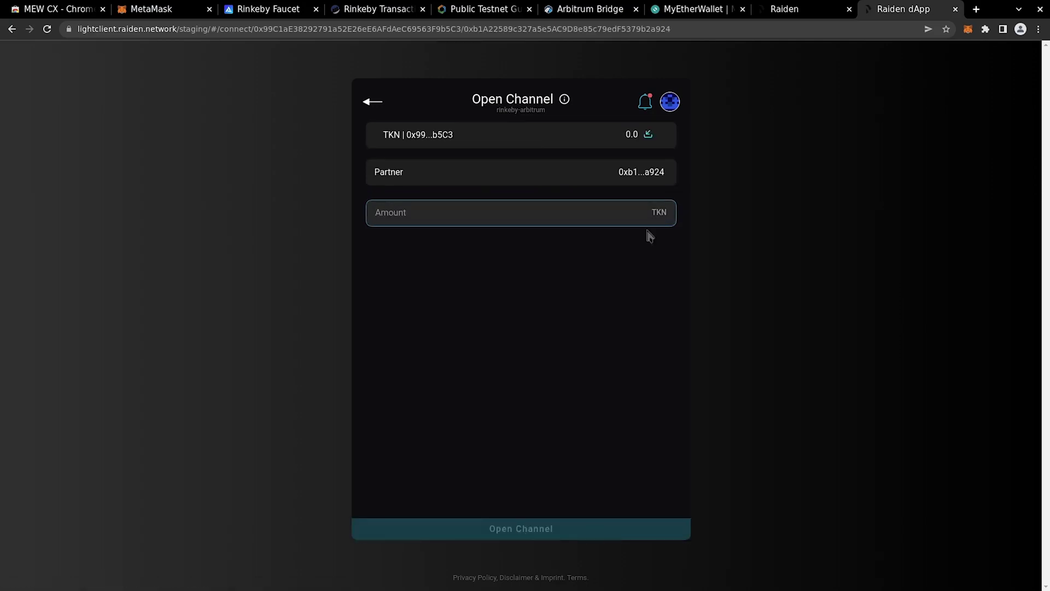
# Step: Mint test TKN tokens and confirm the mint transaction in MetaMask
pyautogui.click(648, 134)
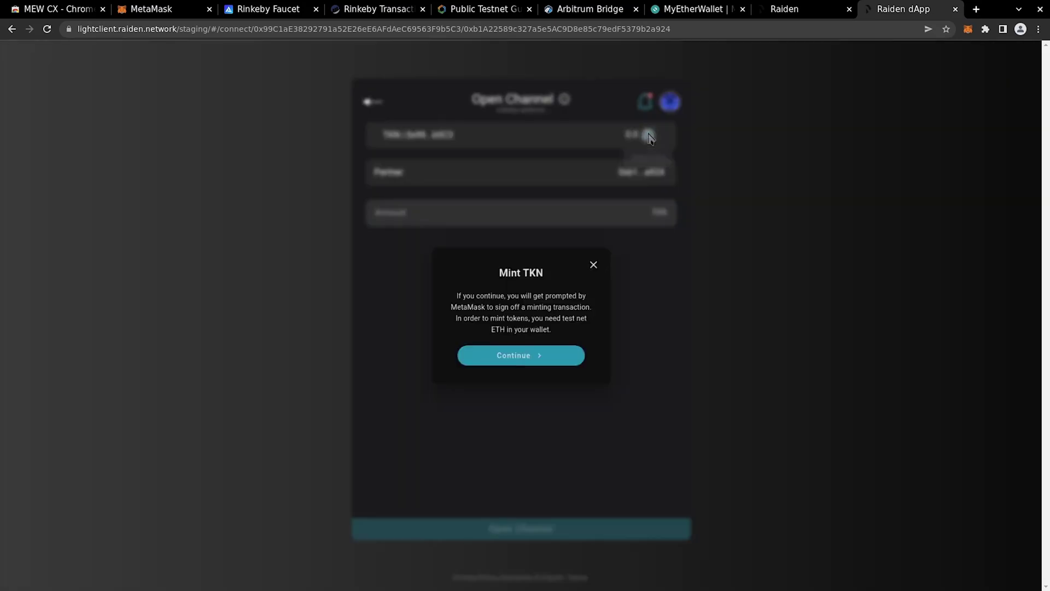
pyautogui.click(509, 360)
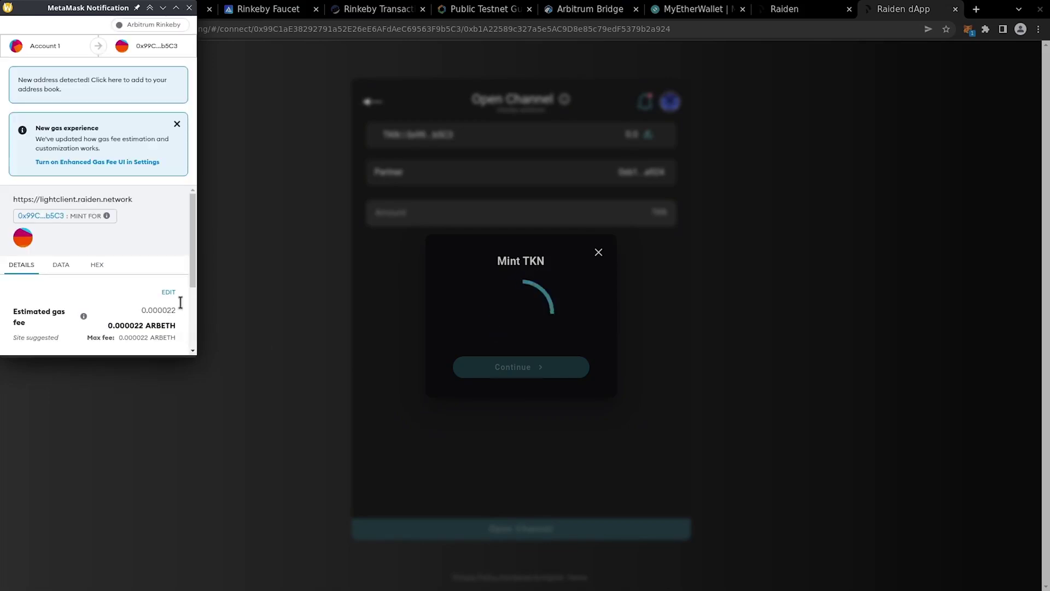
pyautogui.scroll(-3, 181, 302)
pyautogui.click(139, 334)
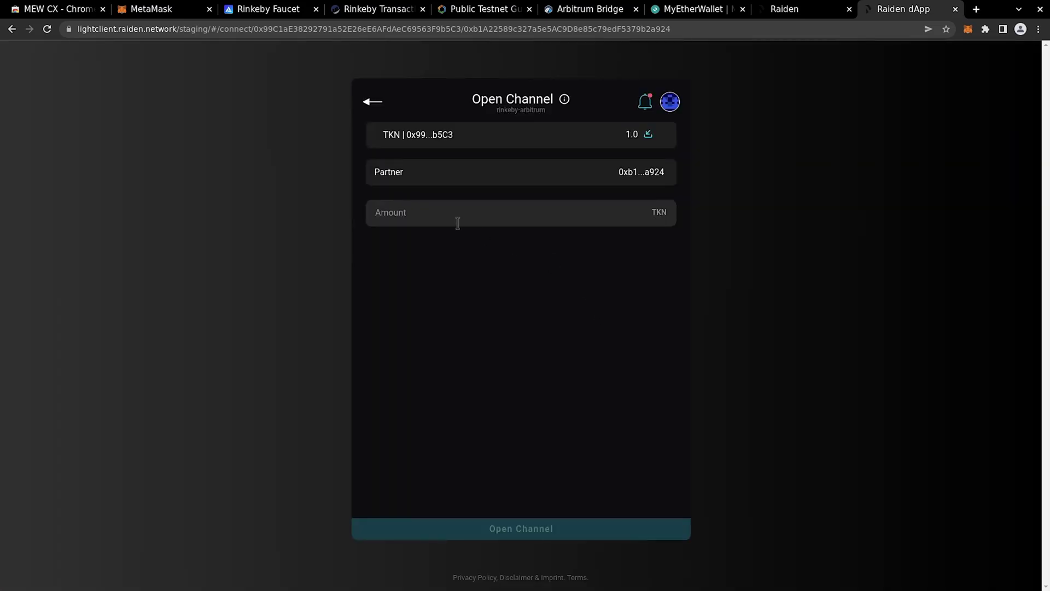
# Step: Open the TKN channel with a 0.5 deposit, approving token access and the channel transaction in MetaMask
pyautogui.click(458, 223)
pyautogui.write('0.5')
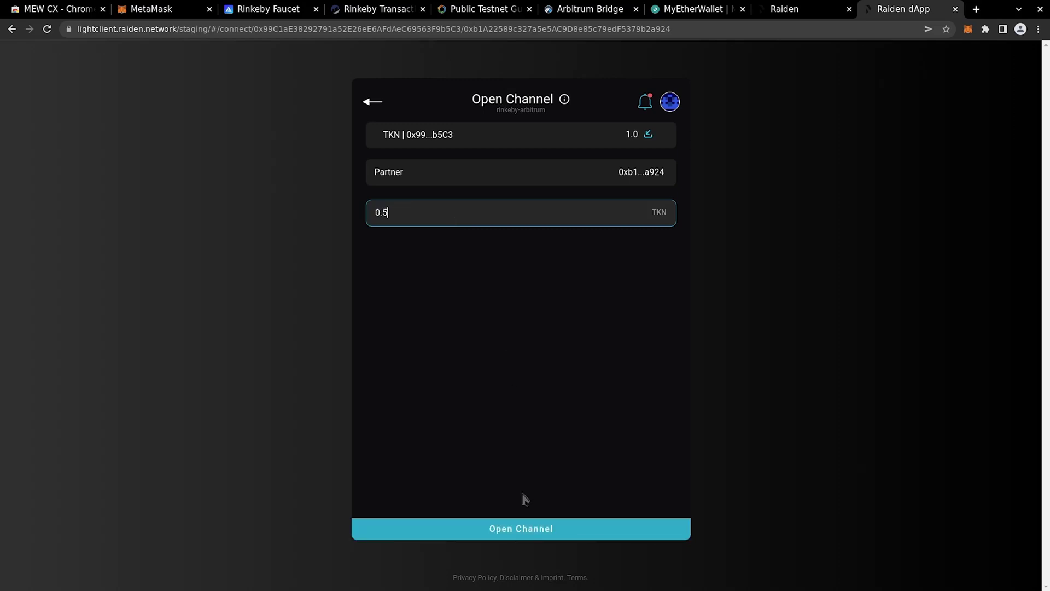
pyautogui.click(523, 524)
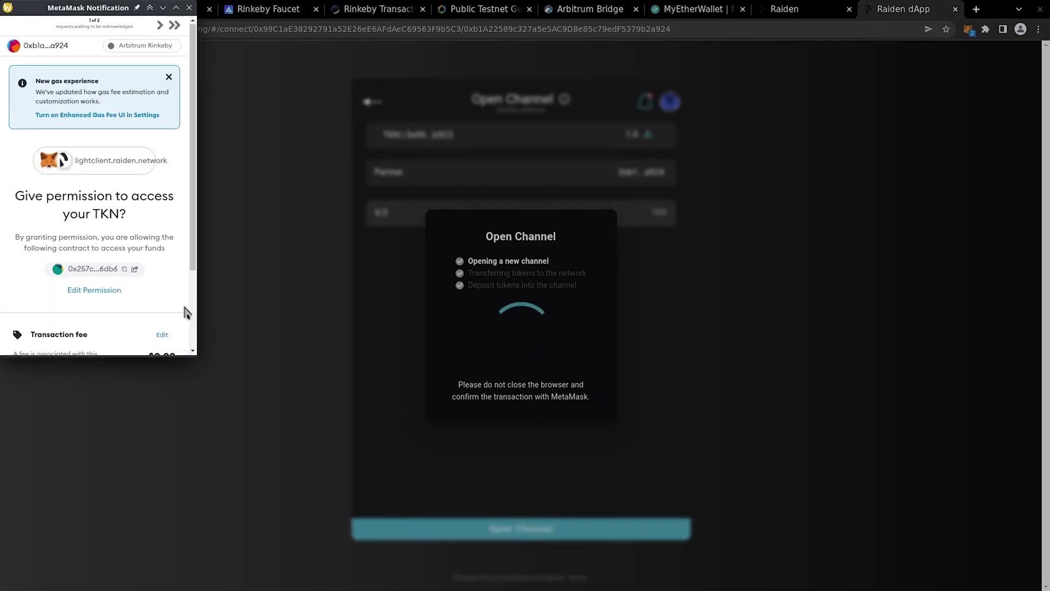
pyautogui.scroll(-3, 185, 312)
pyautogui.click(156, 315)
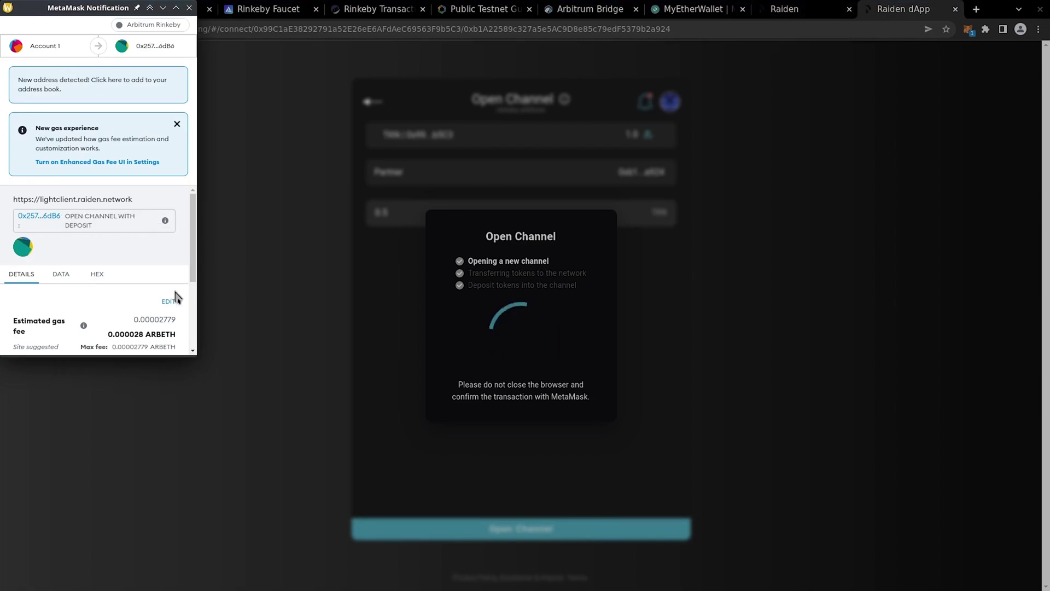
pyautogui.scroll(-3, 180, 311)
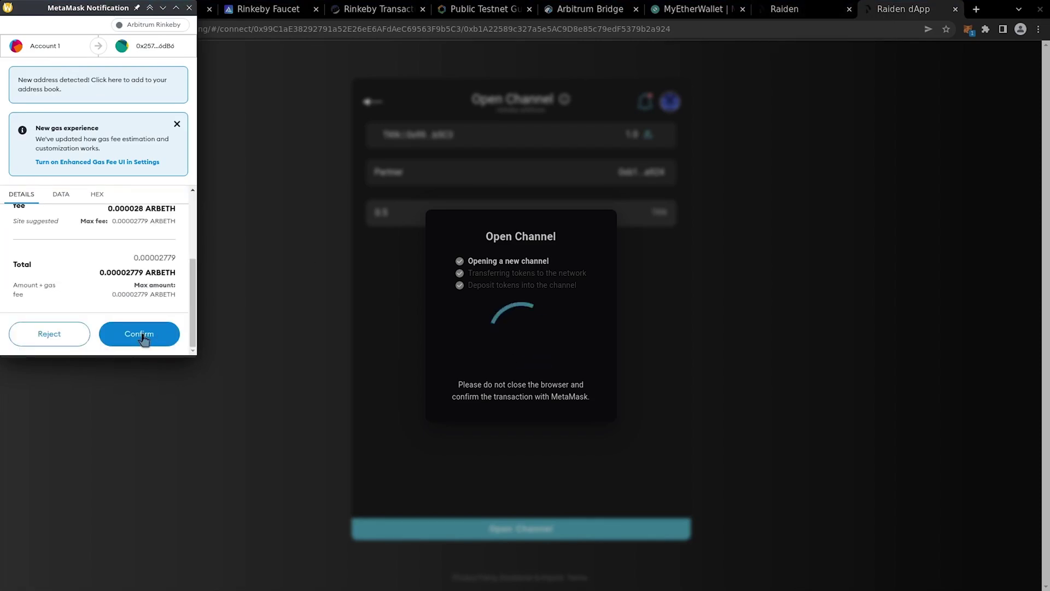
pyautogui.click(141, 337)
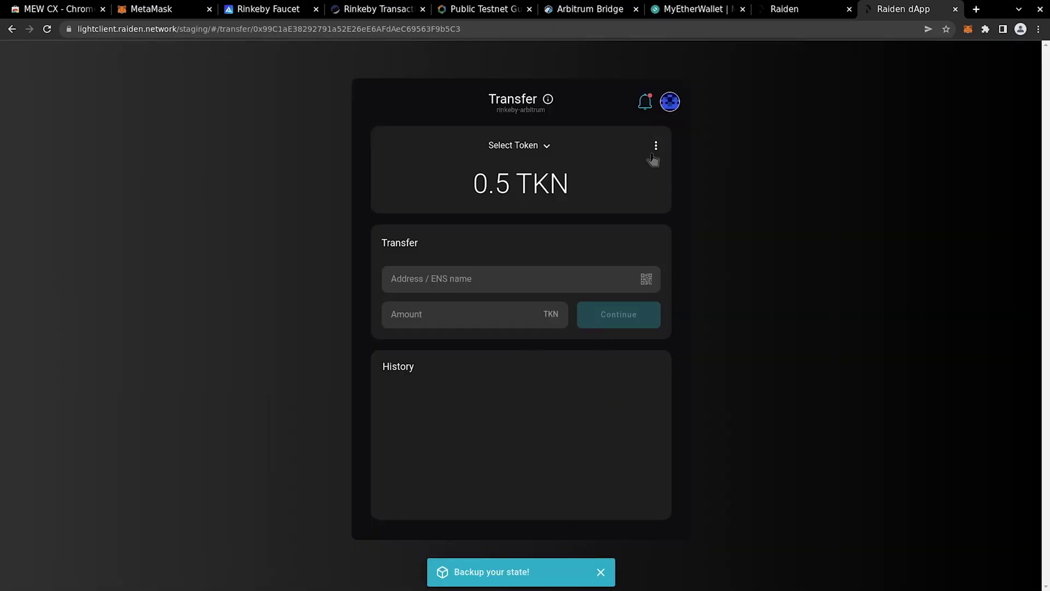
# Step: Send a direct 0.02 TKN transfer to the CLI node's pasted address, then view the node's web UI
pyautogui.click(452, 280)
pyautogui.hotkey('ctrl', 'v')
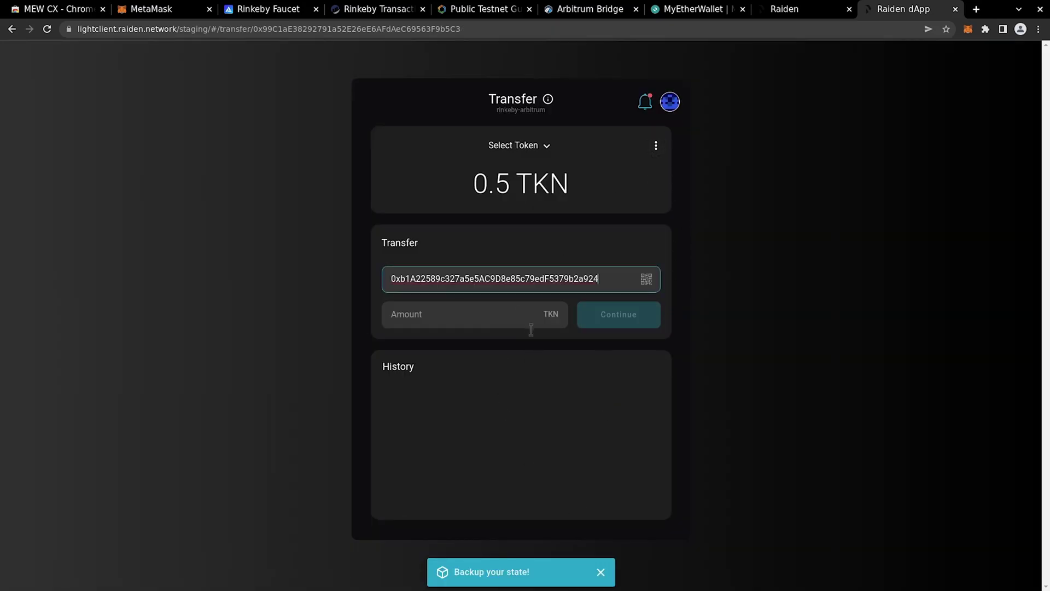
pyautogui.doubleClick(584, 281)
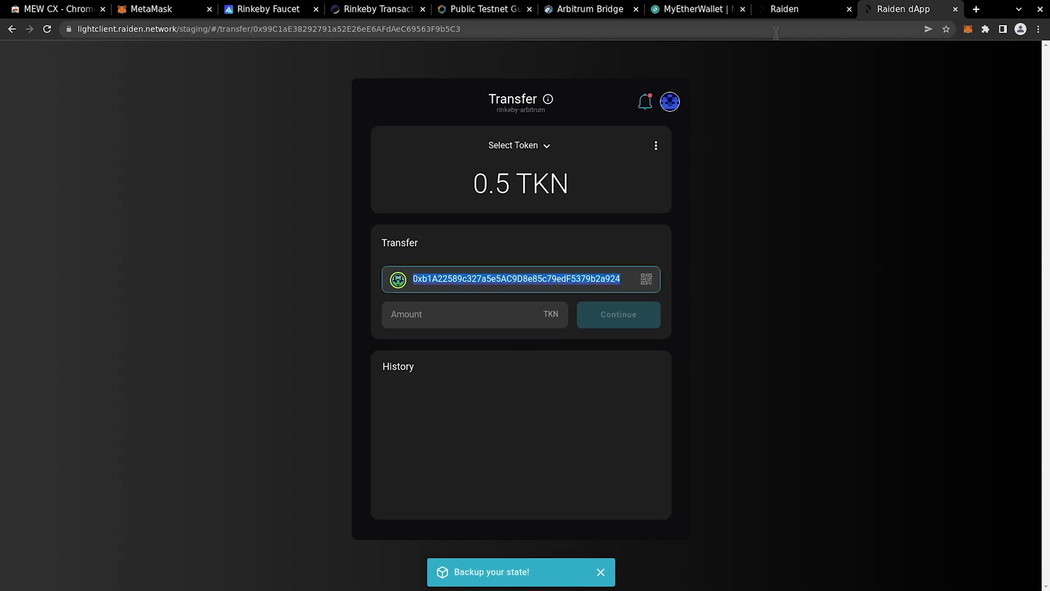
pyautogui.click(405, 315)
pyautogui.write('0.02')
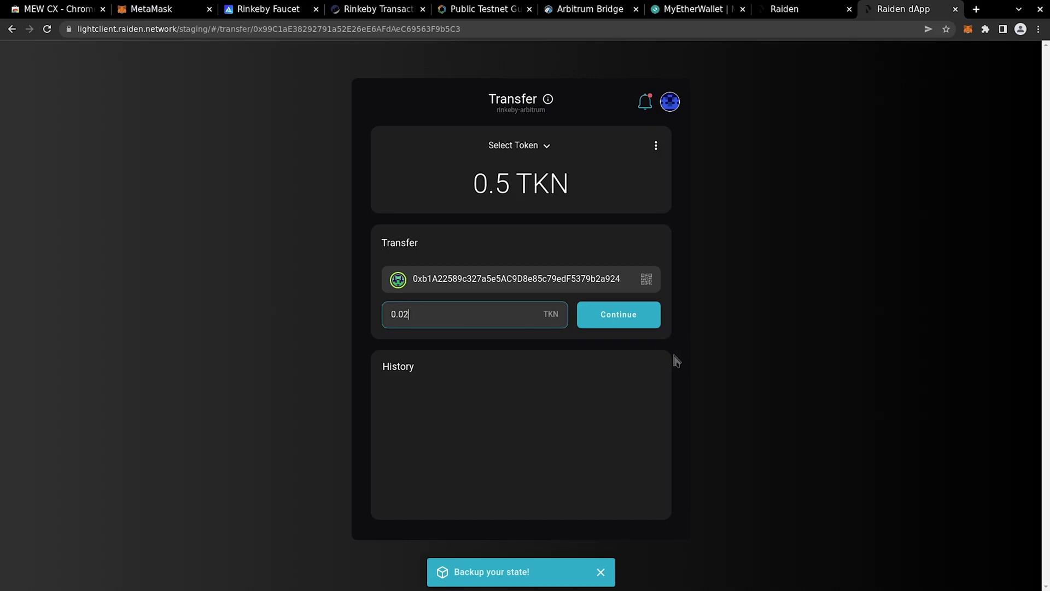
pyautogui.click(607, 312)
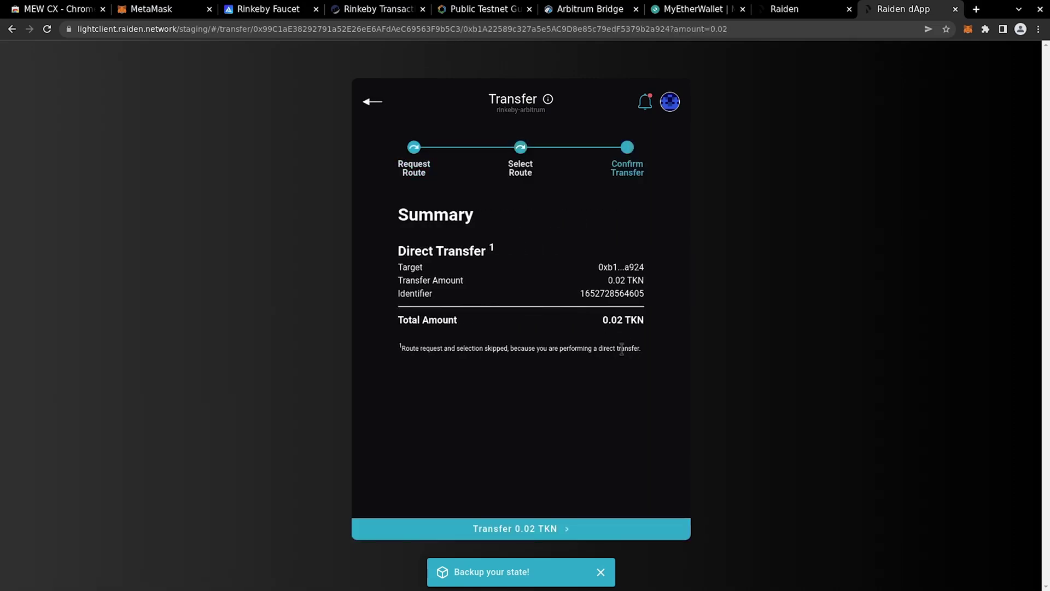
pyautogui.tripleClick(405, 253)
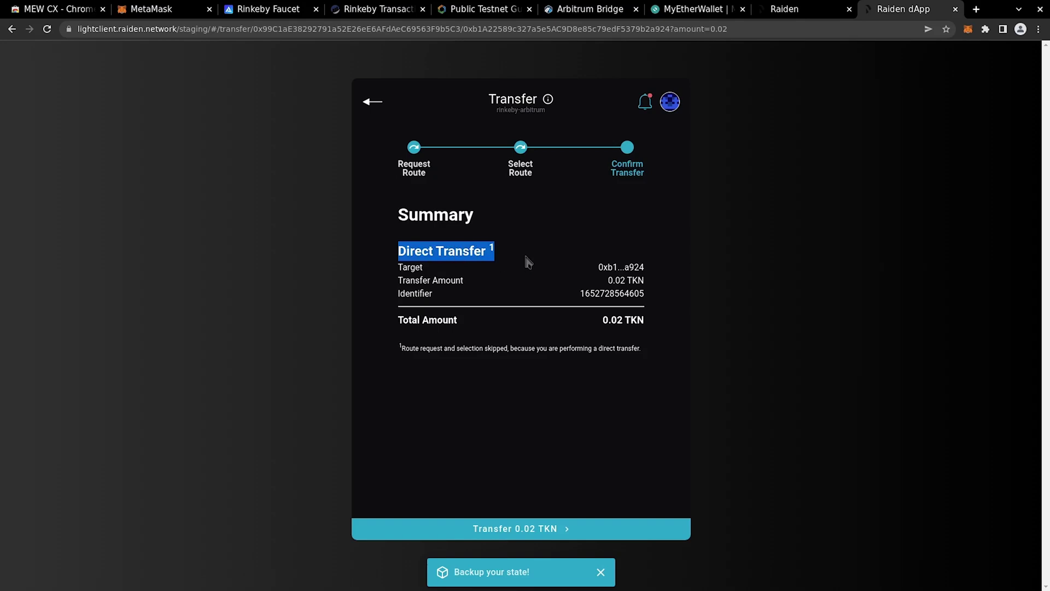
pyautogui.doubleClick(457, 250)
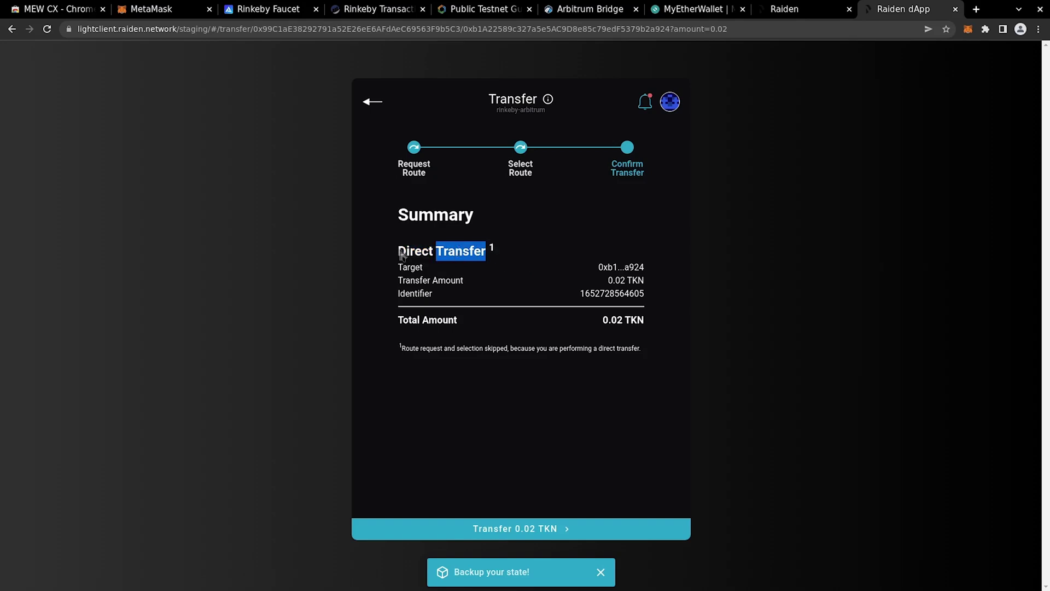
pyautogui.click(546, 527)
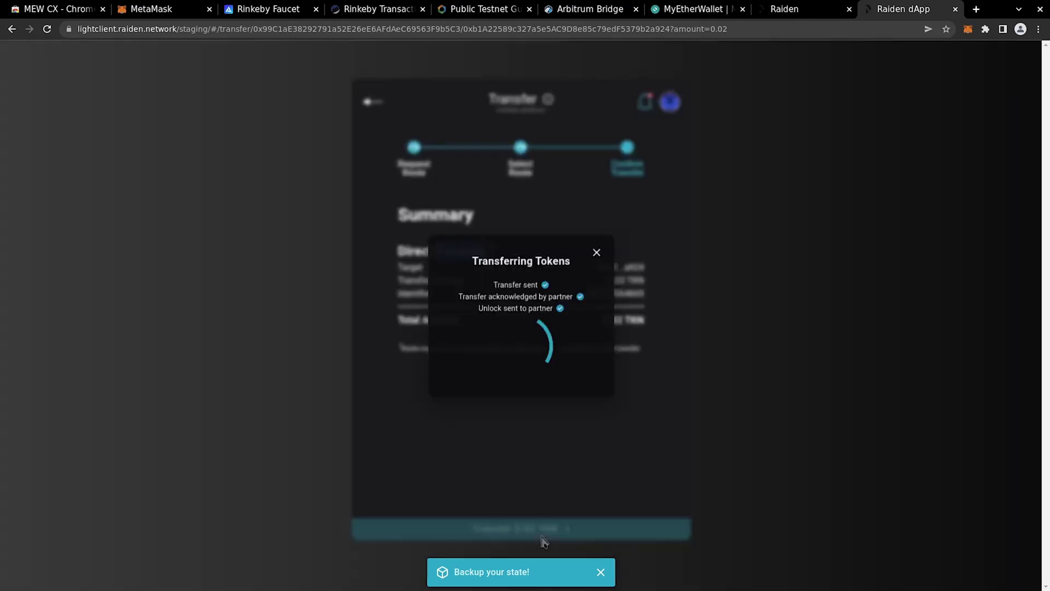
pyautogui.hotkey('ctrl', 'shift', 'Tab')
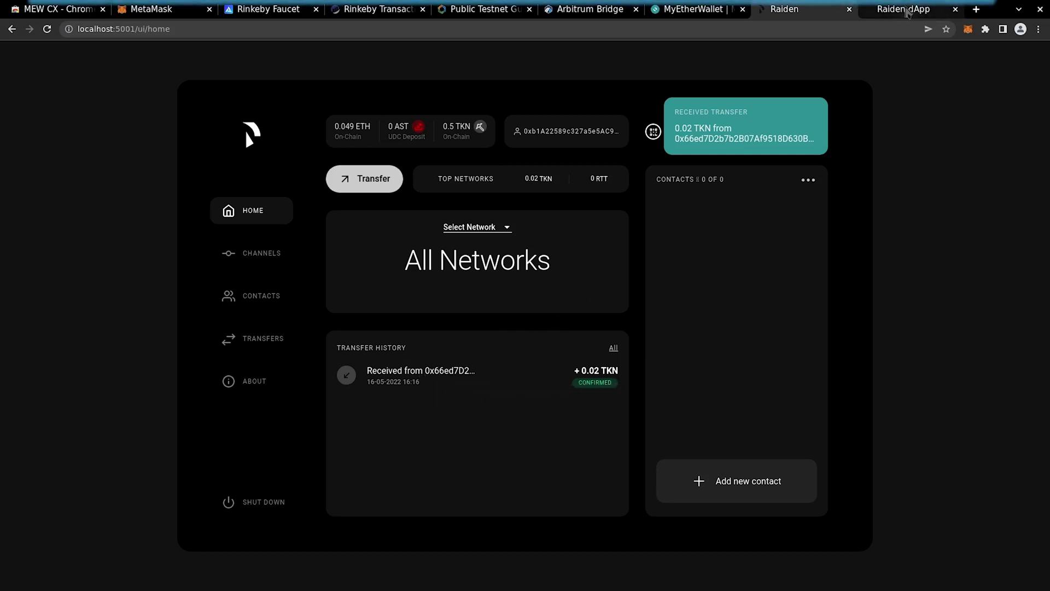
# Step: Copy the light client's own address from its Account page in the dApp
pyautogui.click(904, 9)
pyautogui.click(673, 105)
pyautogui.click(496, 196)
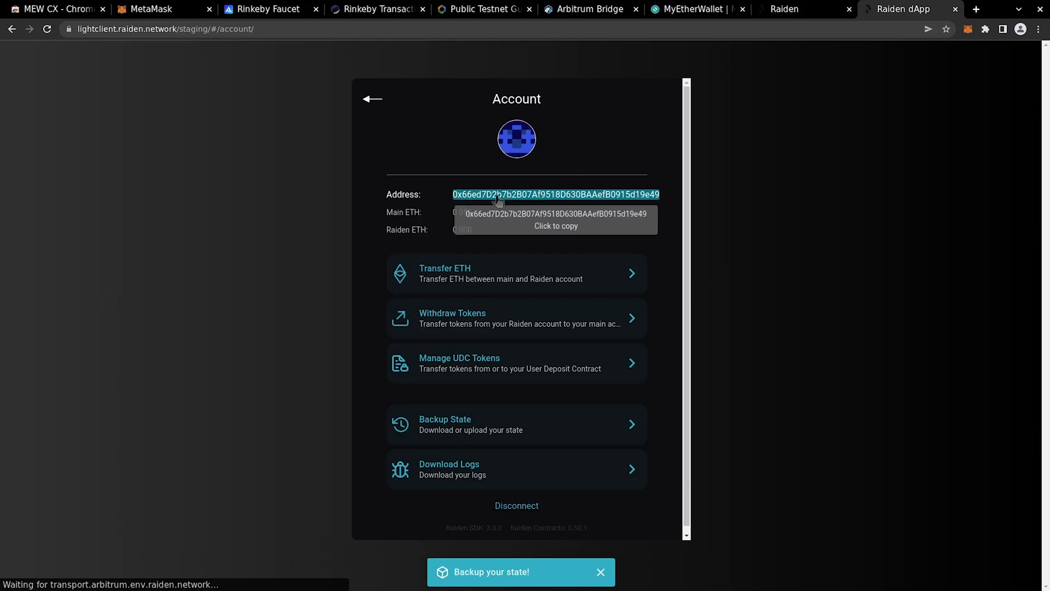
pyautogui.click(373, 99)
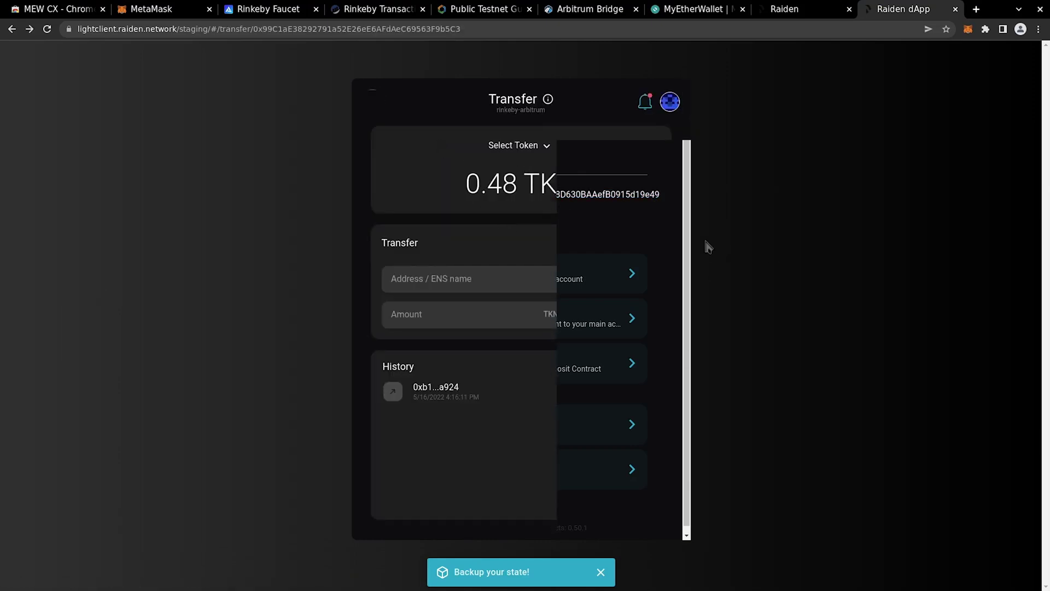
pyautogui.press('F11')
pyautogui.press('F11')
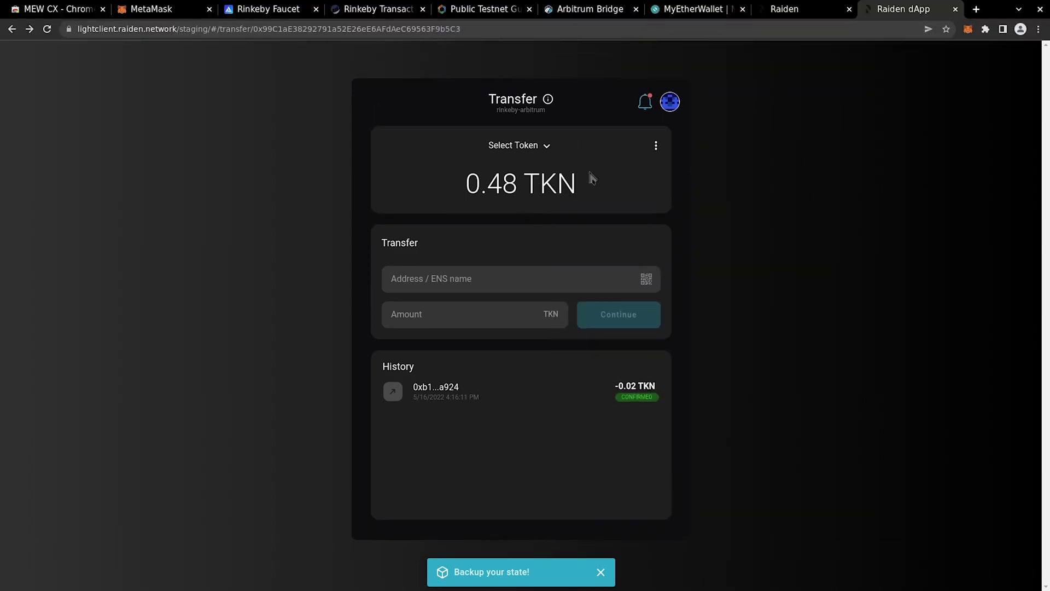
# Step: From the node's web UI, send 0.01 TKN on the TKN network to the light client's address
pyautogui.click(825, 8)
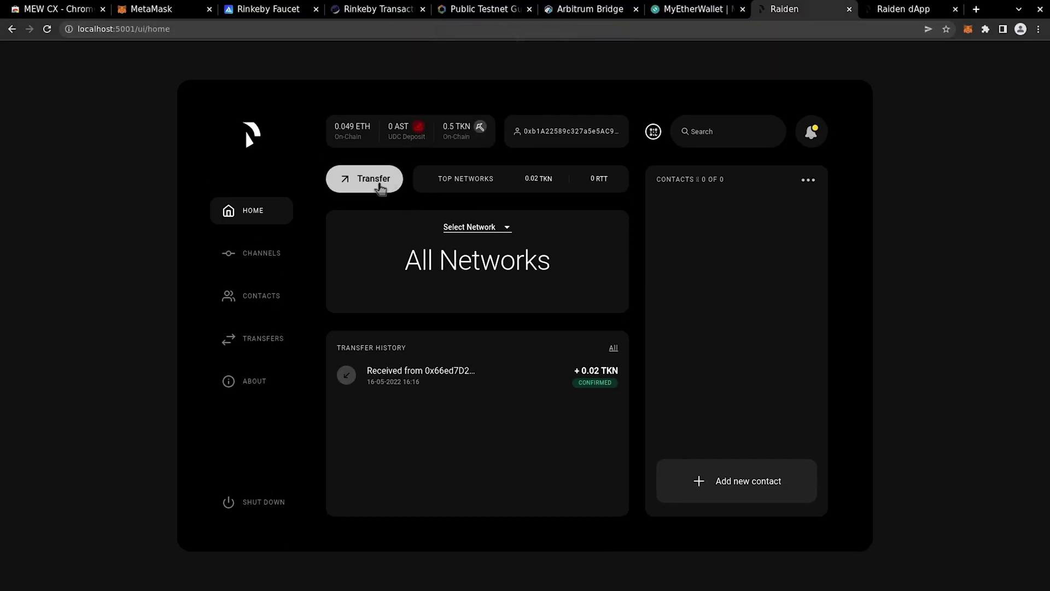
pyautogui.click(377, 181)
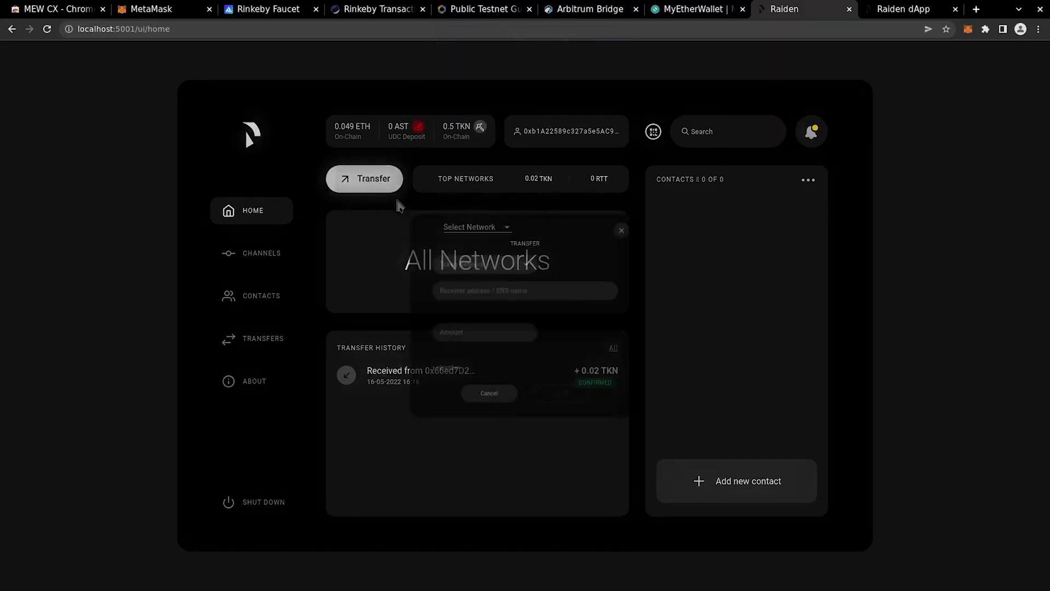
pyautogui.click(527, 264)
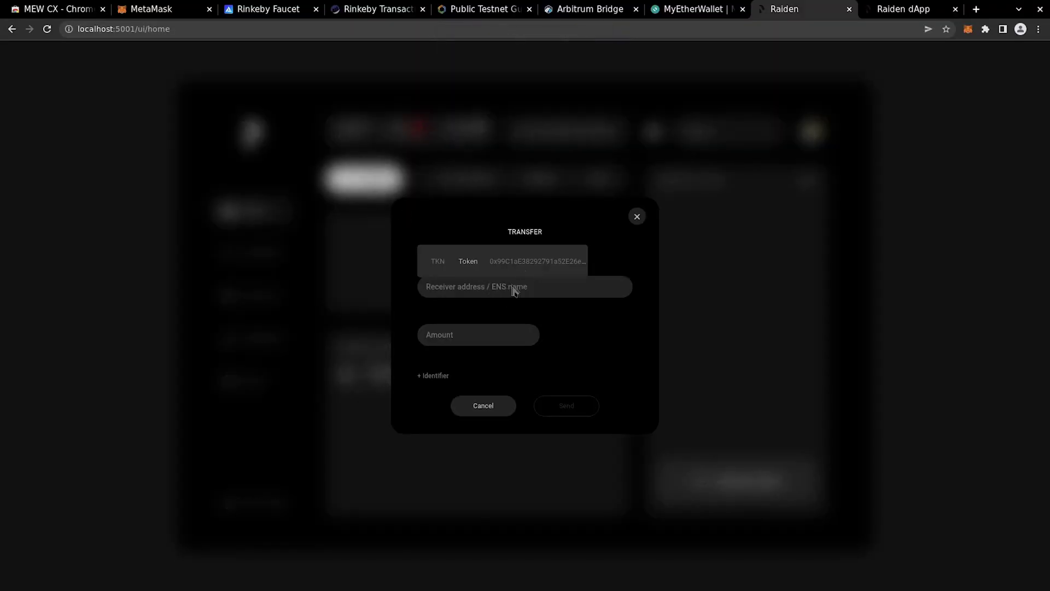
pyautogui.click(473, 270)
pyautogui.click(500, 286)
pyautogui.hotkey('ctrl', 'v')
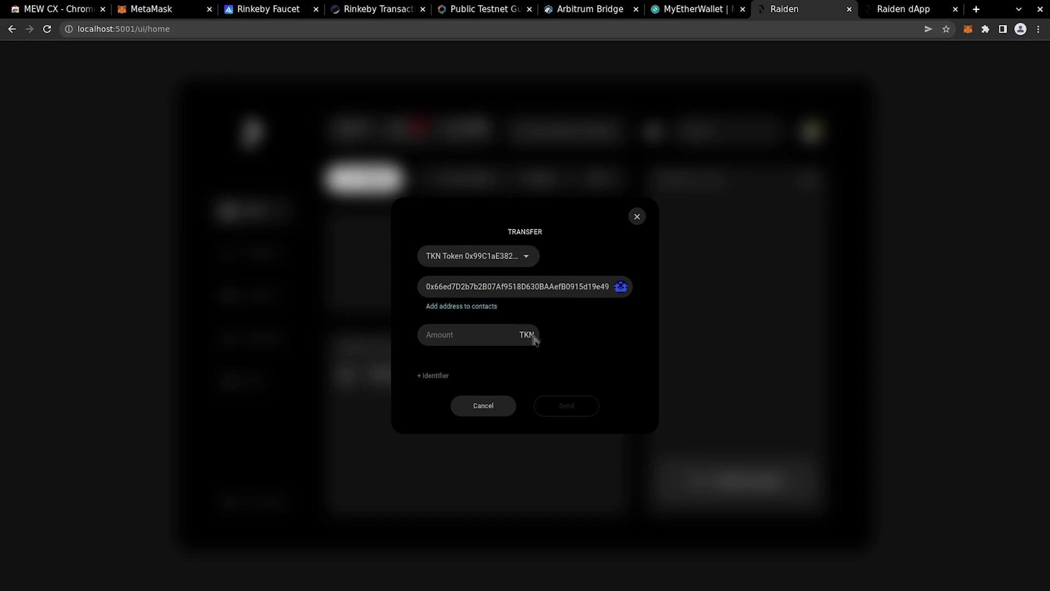
pyautogui.click(532, 335)
pyautogui.write('0.01')
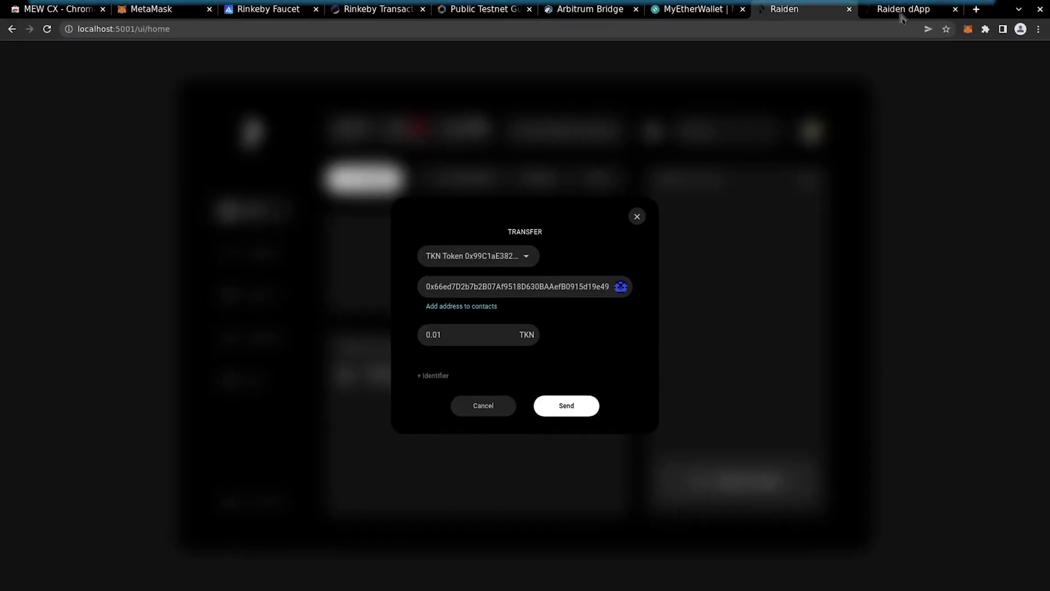
pyautogui.click(900, 12)
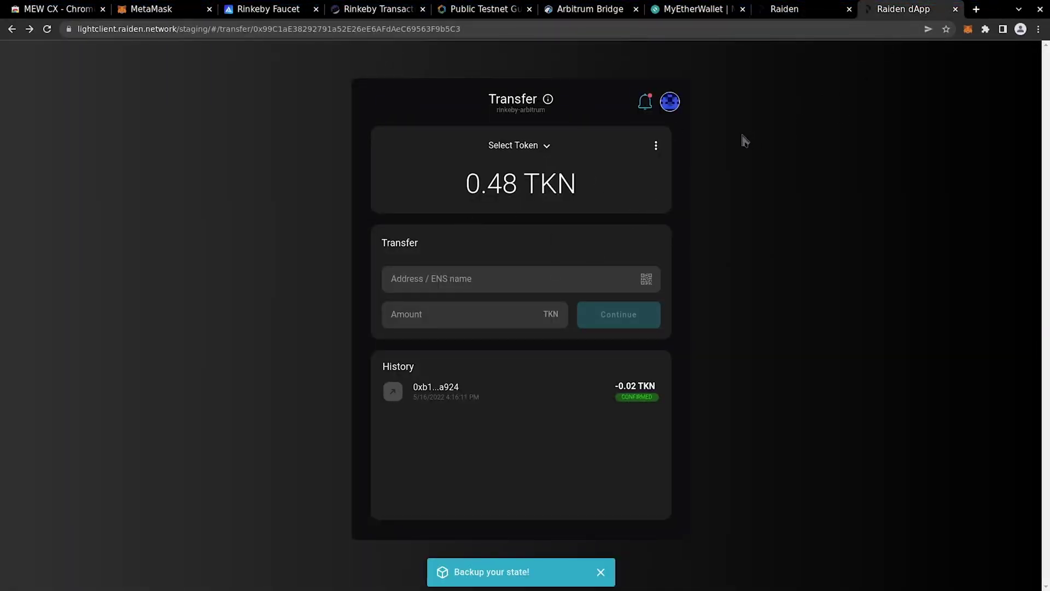
pyautogui.click(793, 9)
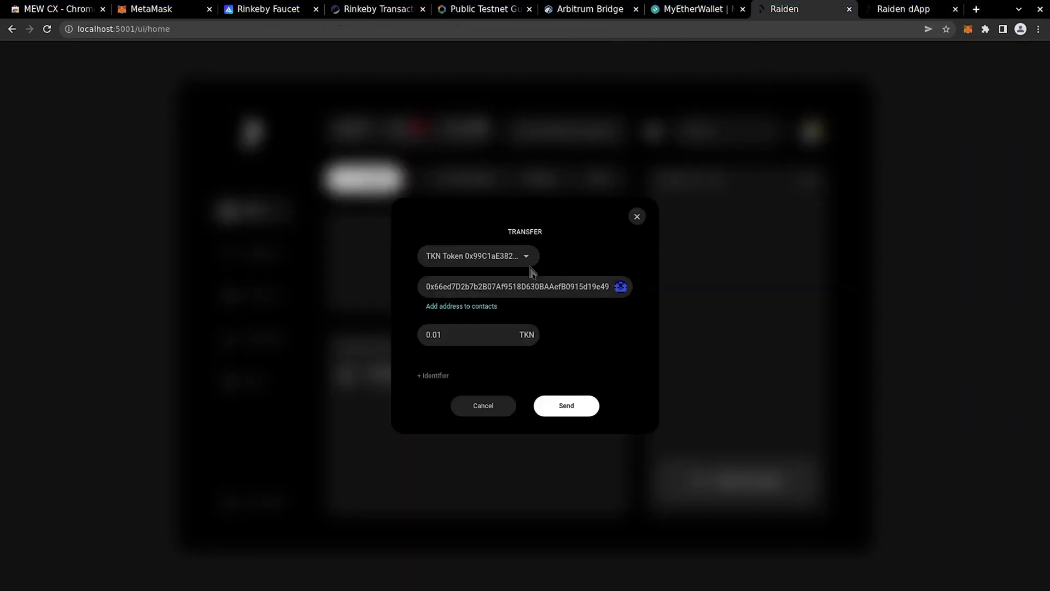
pyautogui.doubleClick(468, 344)
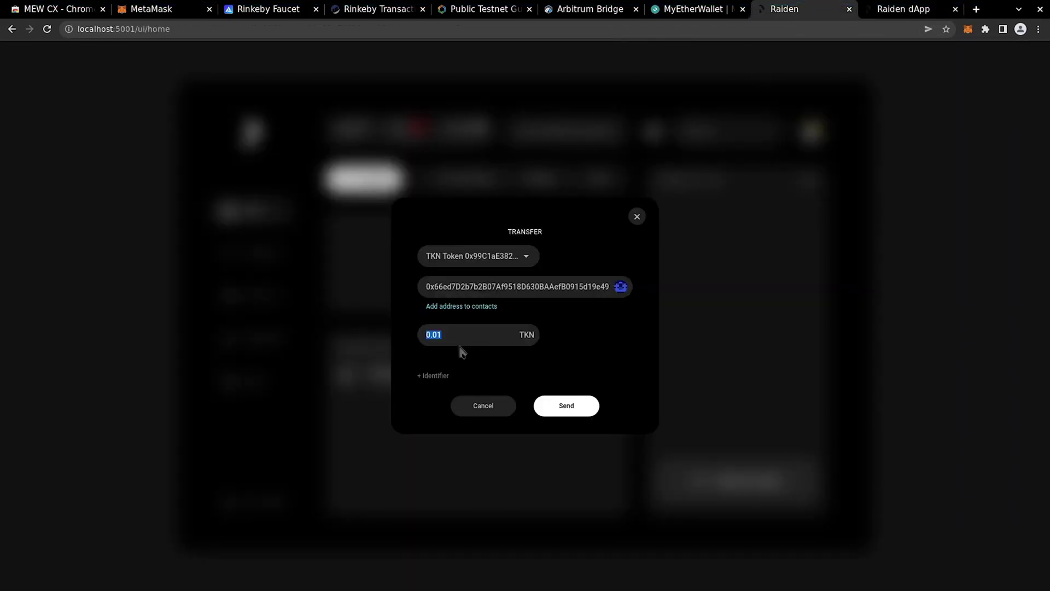
pyautogui.click(569, 411)
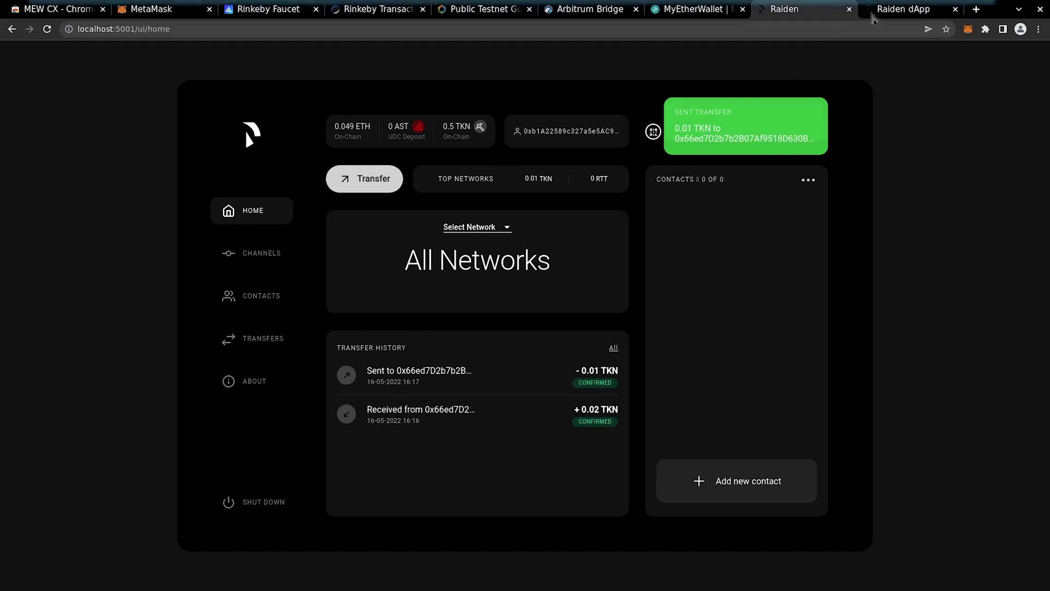
pyautogui.click(873, 16)
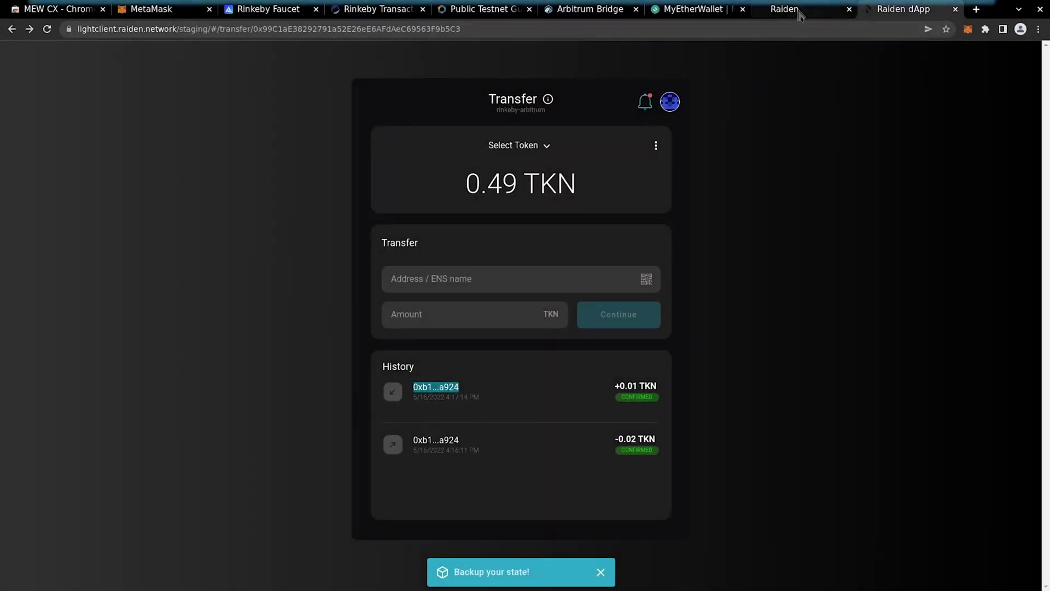
pyautogui.click(800, 15)
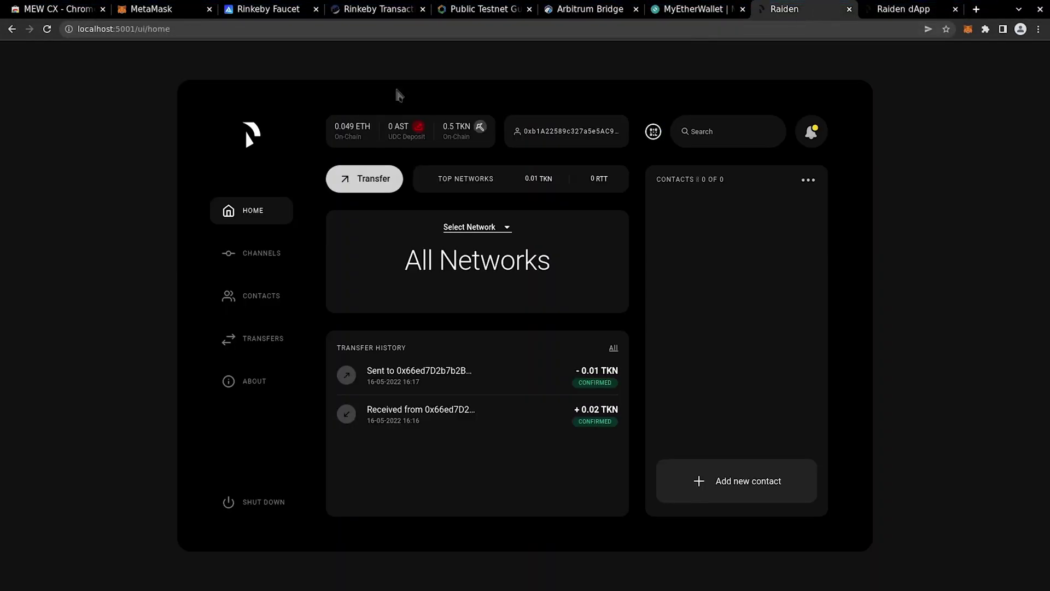
pyautogui.click(191, 30)
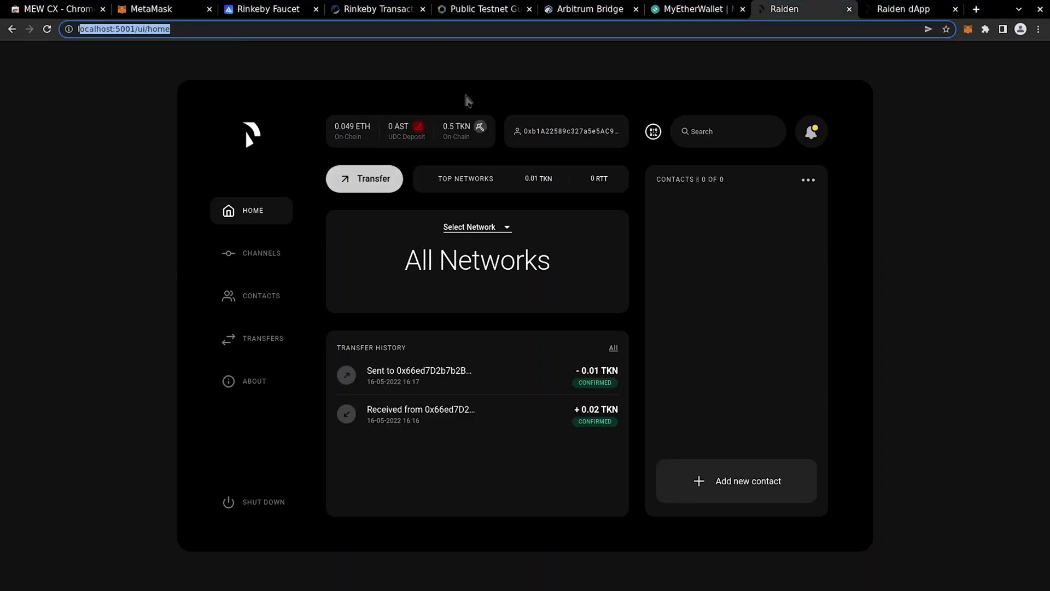
pyautogui.click(886, 12)
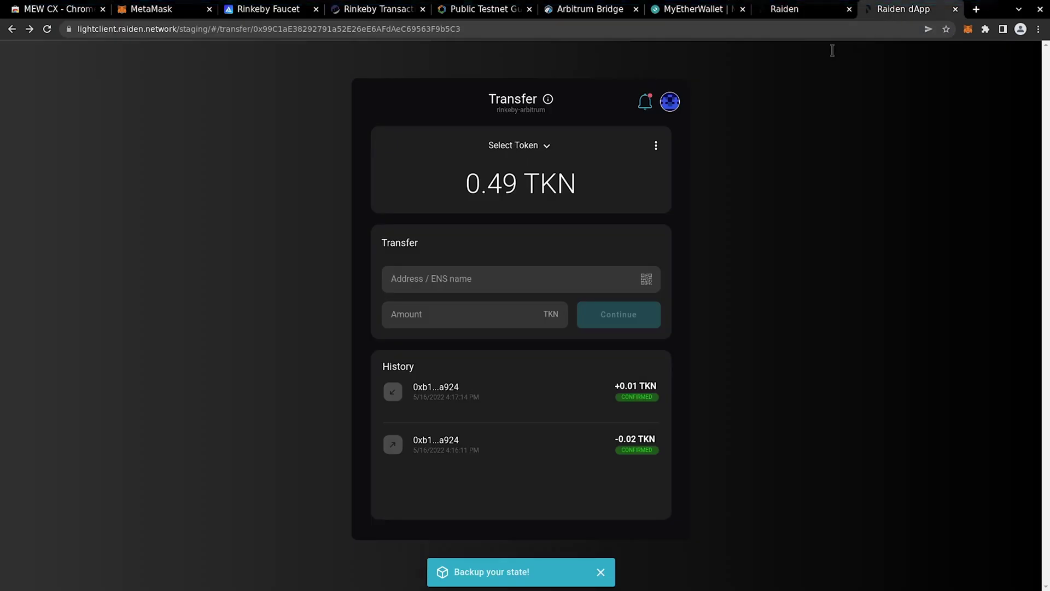
pyautogui.moveTo(99, 29); pyautogui.dragTo(549, 26)
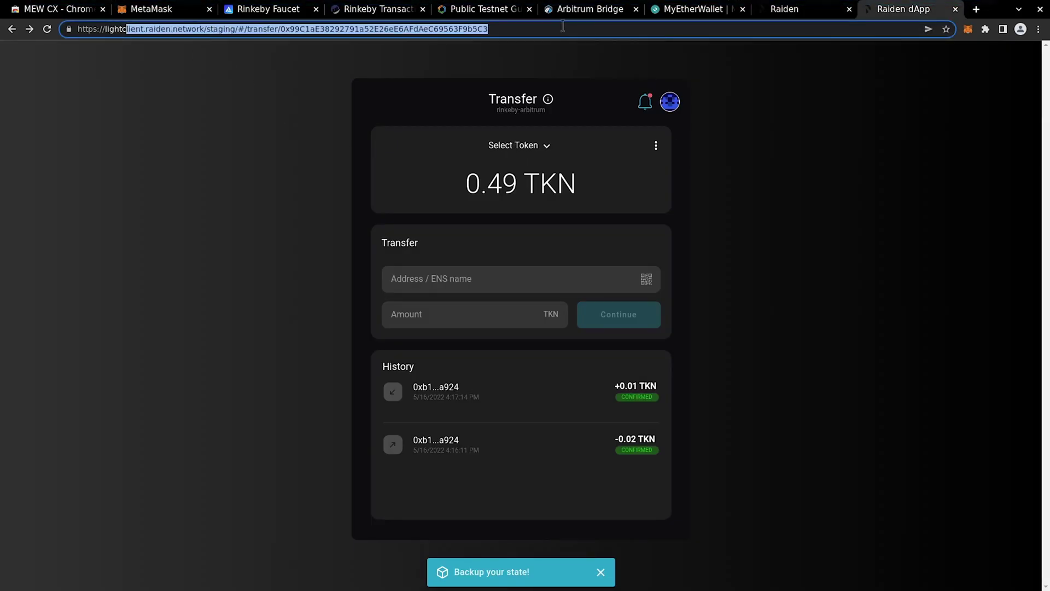
pyautogui.click(806, 12)
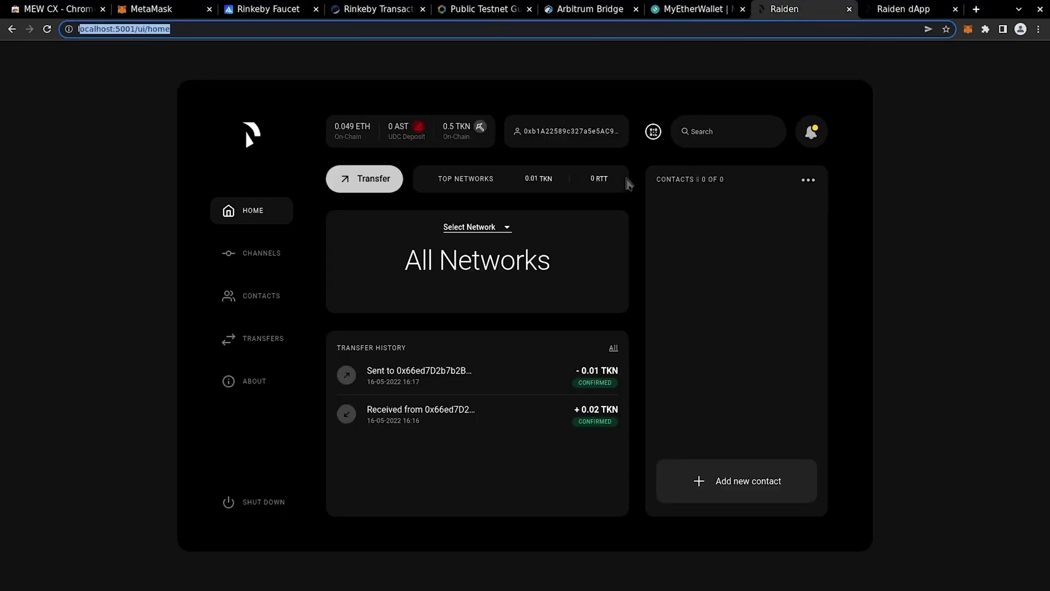